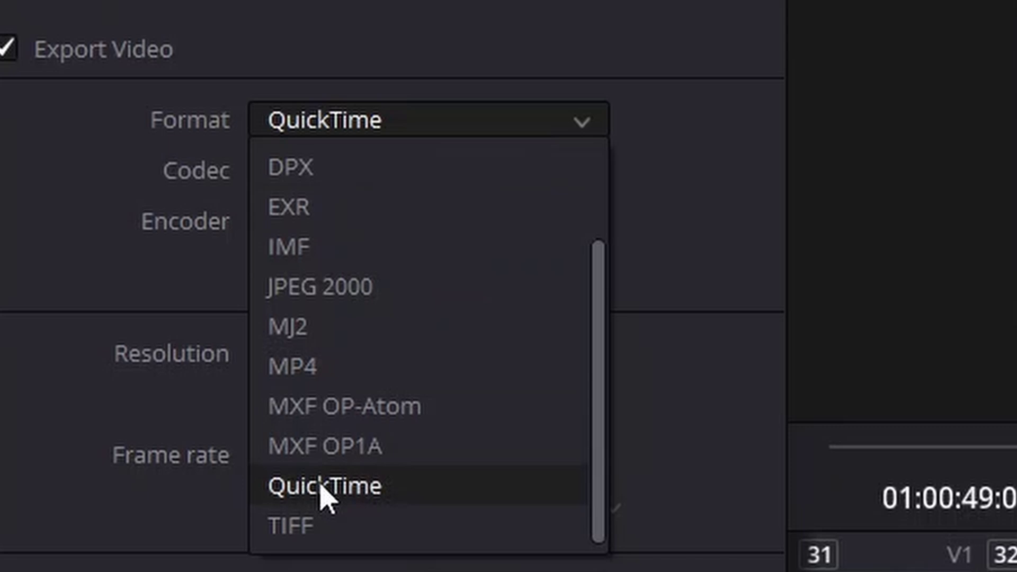
- Configure the video export as QuickTime with codec DNxHR and type DNxHR 444 12-bit, and enable Export Alpha
left_click(227, 417)
left_click(368, 175)
left_click(392, 257)
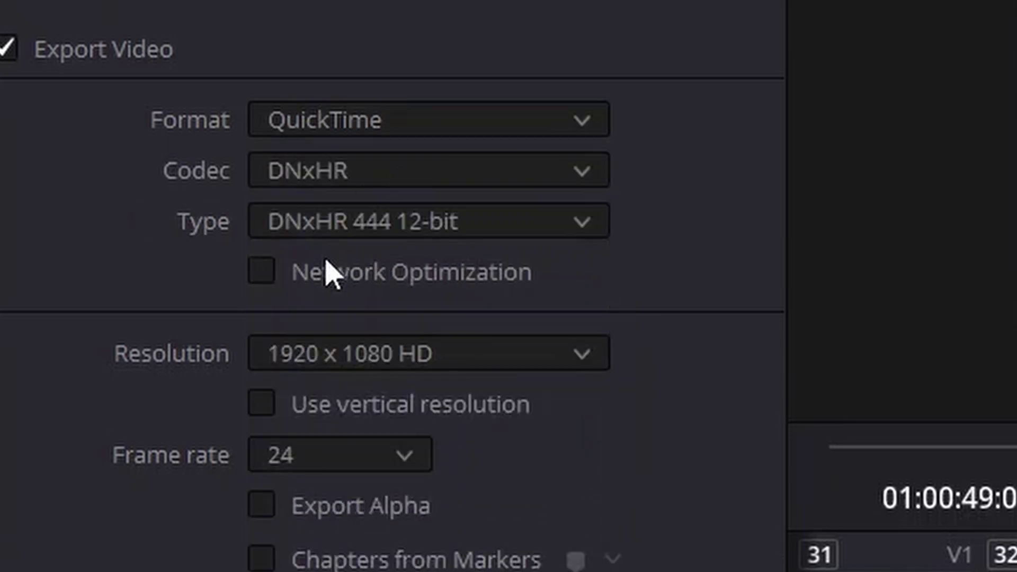
left_click(261, 408)
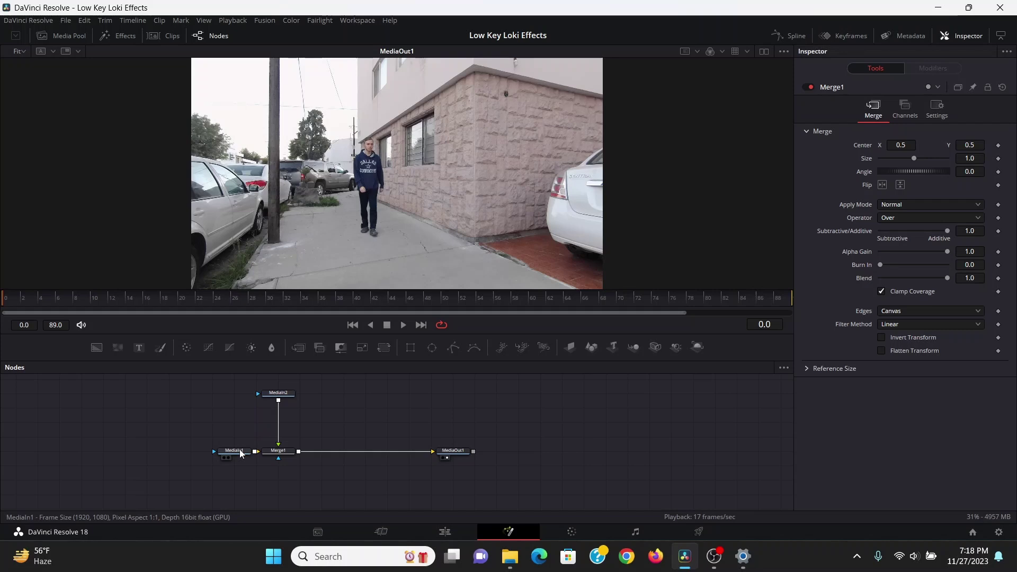
- Preview the MediaIn1 background and play back the MediaIn2 cutout clip, returning to the first frame
left_click(241, 451)
key("1")
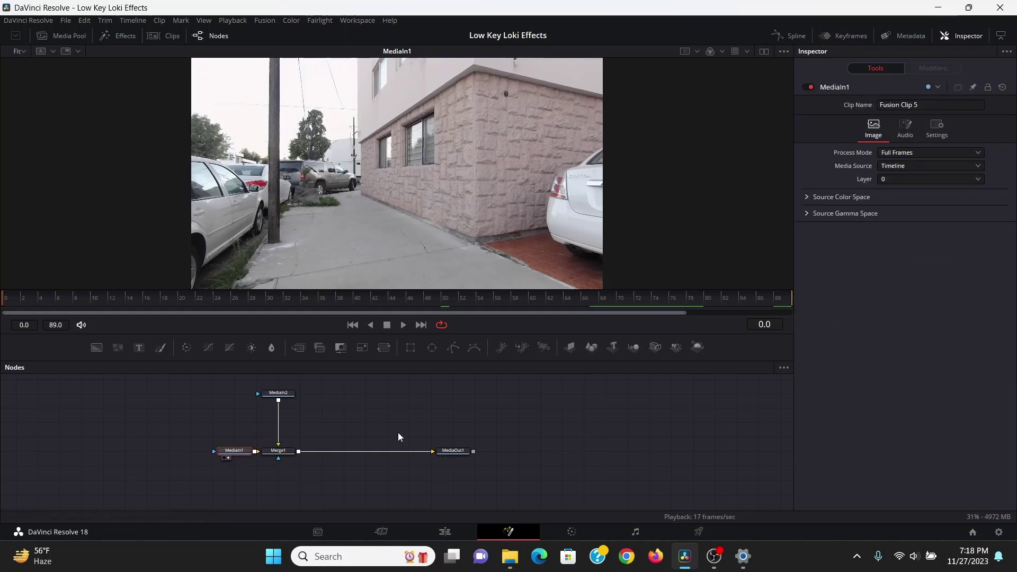
left_click(273, 392)
key("1")
key("space")
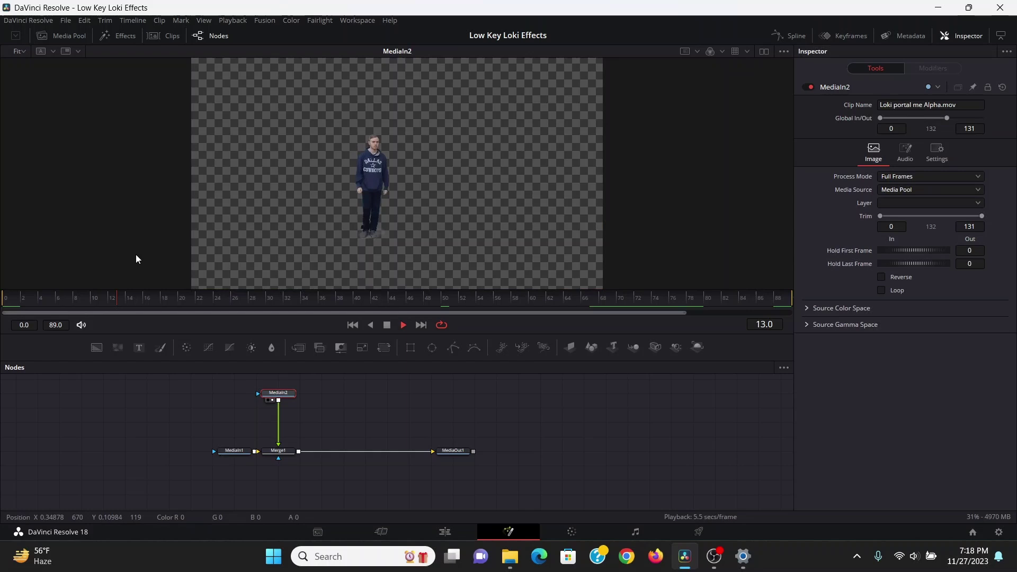
left_click(2, 299)
- Rename the MediaIn2 node to Me and the MediaIn1 node to BG
key("F2")
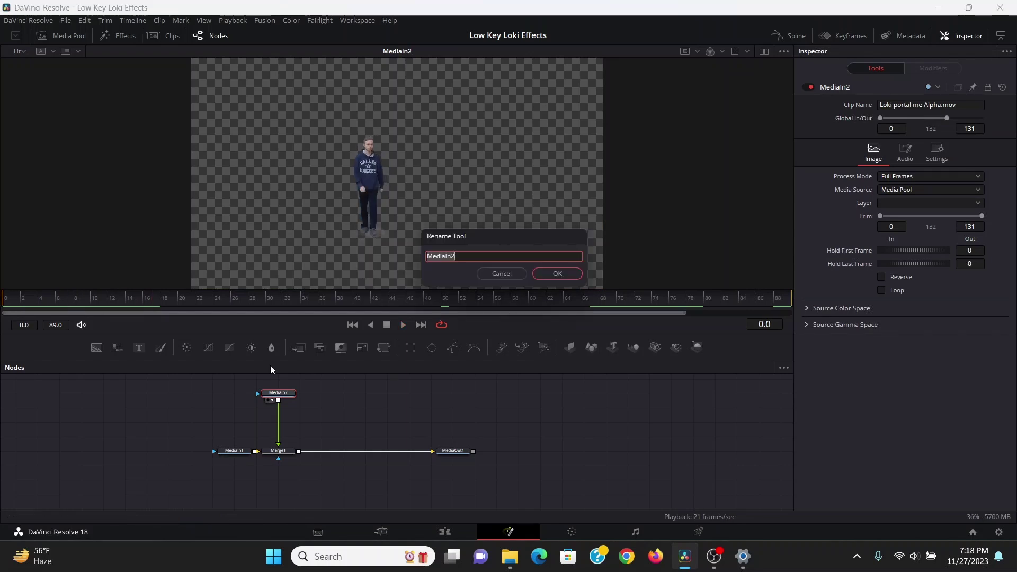
type("Me")
key("Return")
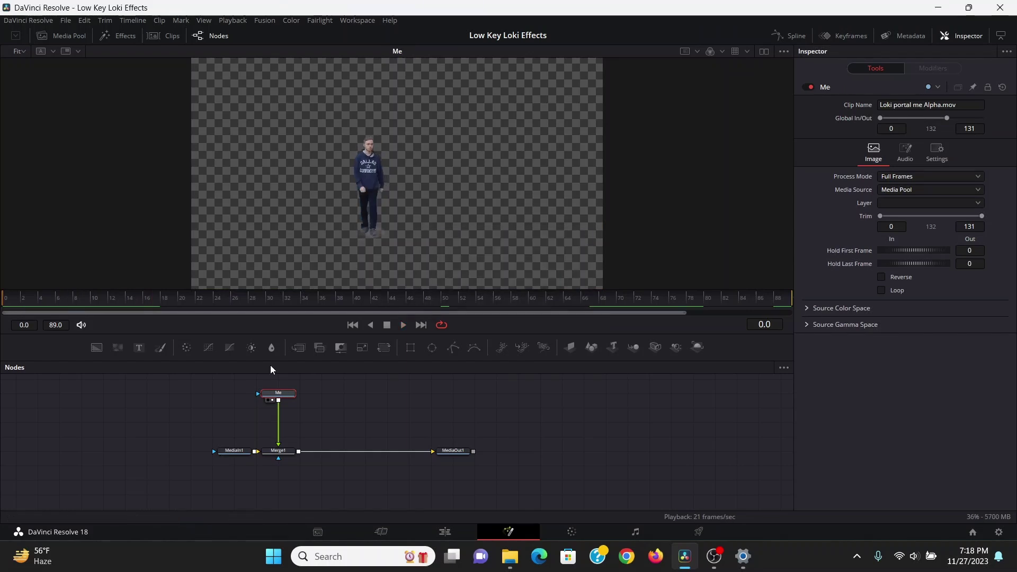
left_click(235, 452)
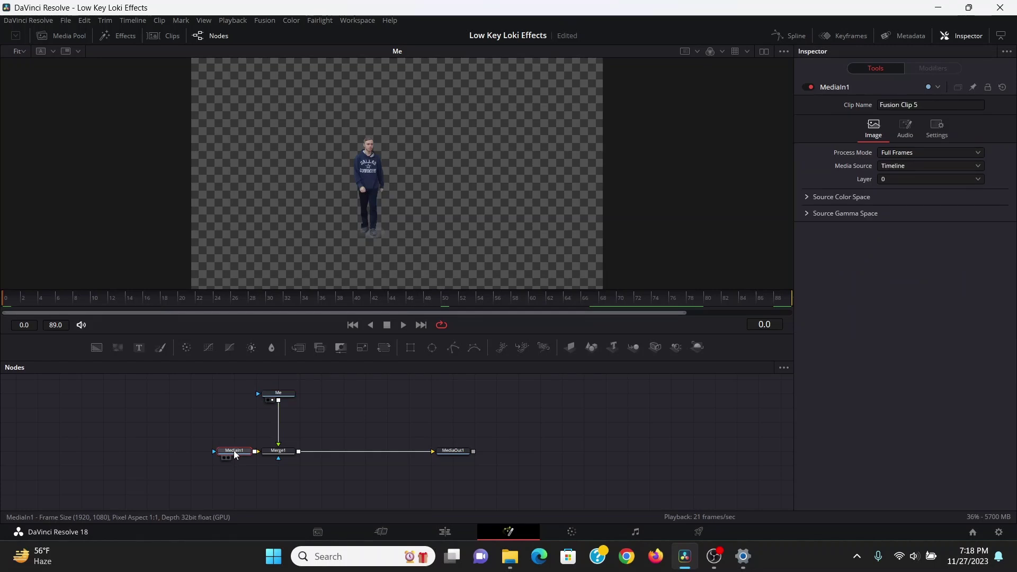
key("F2")
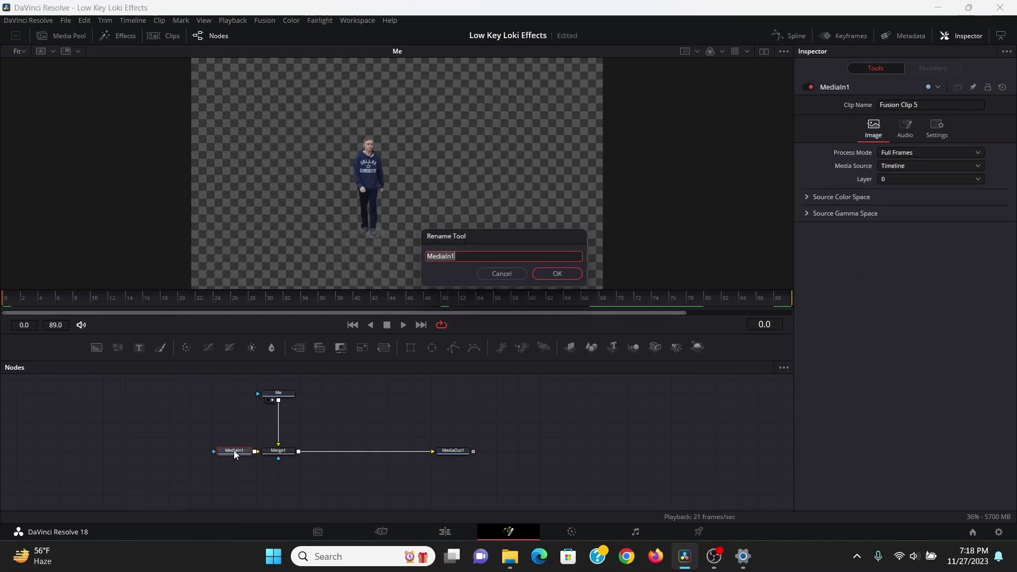
type("BG")
key("Return")
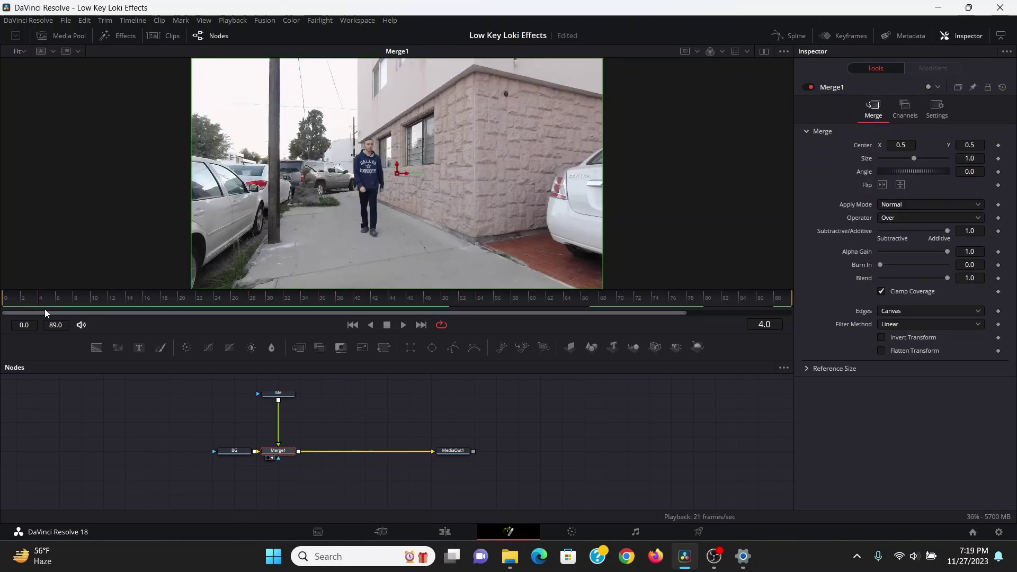
- Set Hold First Frame to 30 on the Me node and play back the merged composite
left_click_drag(46, 312, 29, 300)
left_click_drag(159, 300, 272, 301)
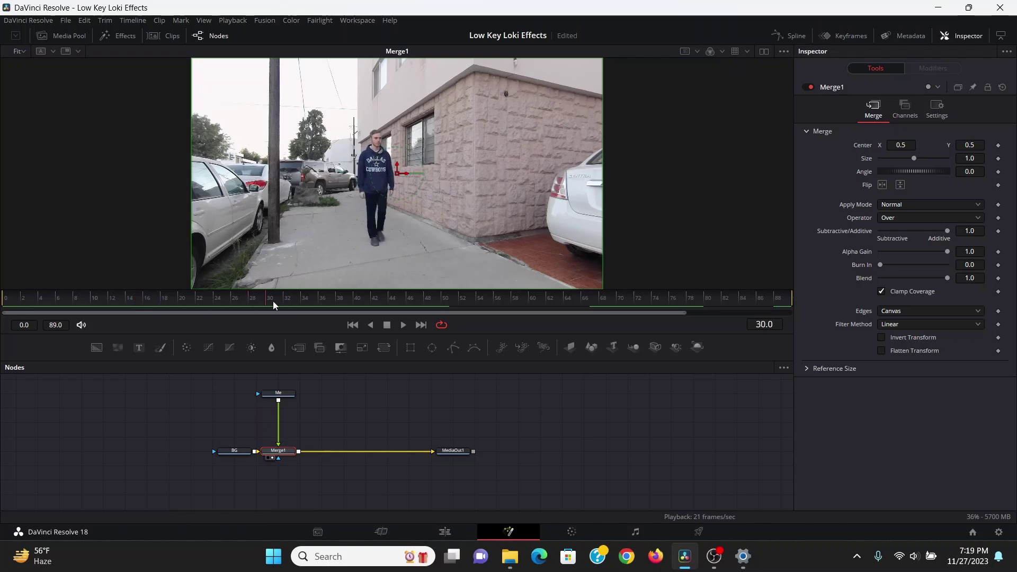
left_click(284, 393)
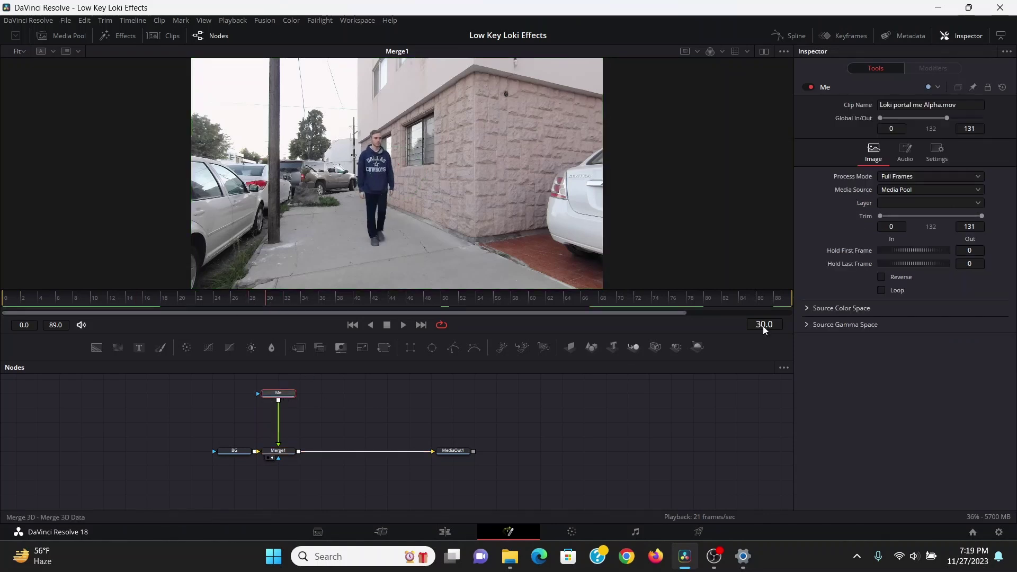
left_click(971, 250)
type("30")
key("Tab")
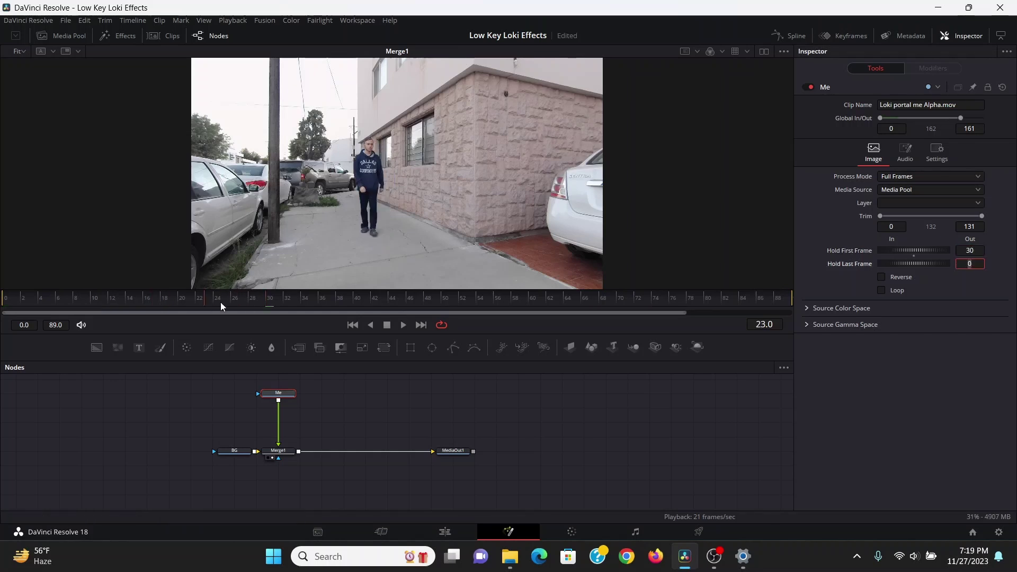
key("space")
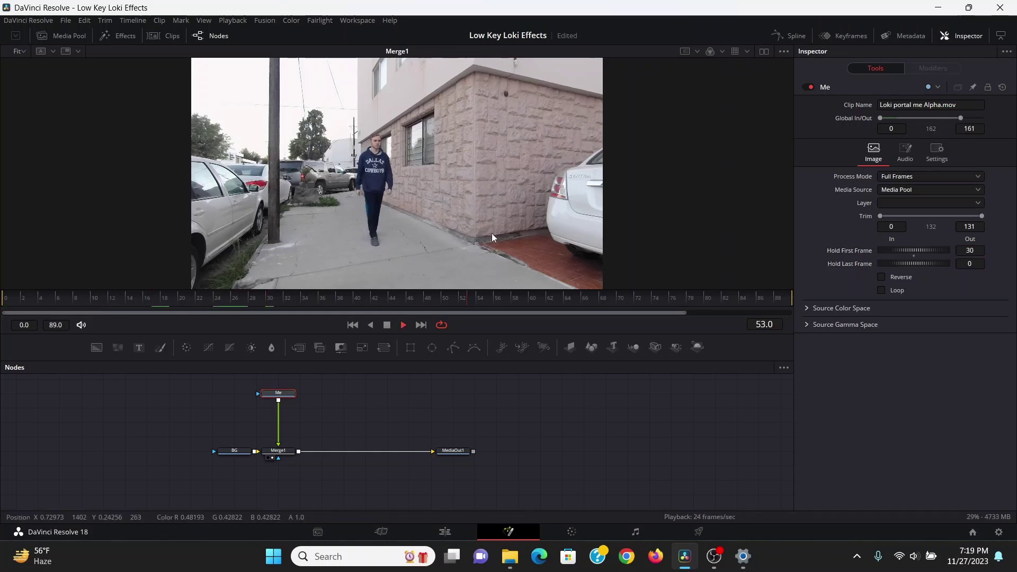
left_click(564, 450)
key("space")
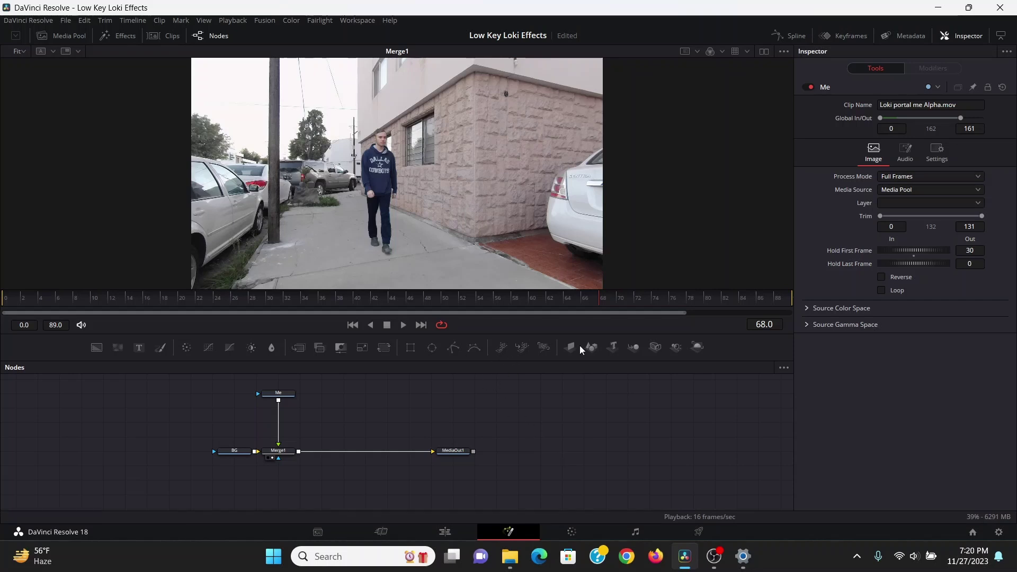
- Add a Shape 3D node to the node graph, view it, and change its shape to Cube
left_click_drag(591, 347, 387, 394)
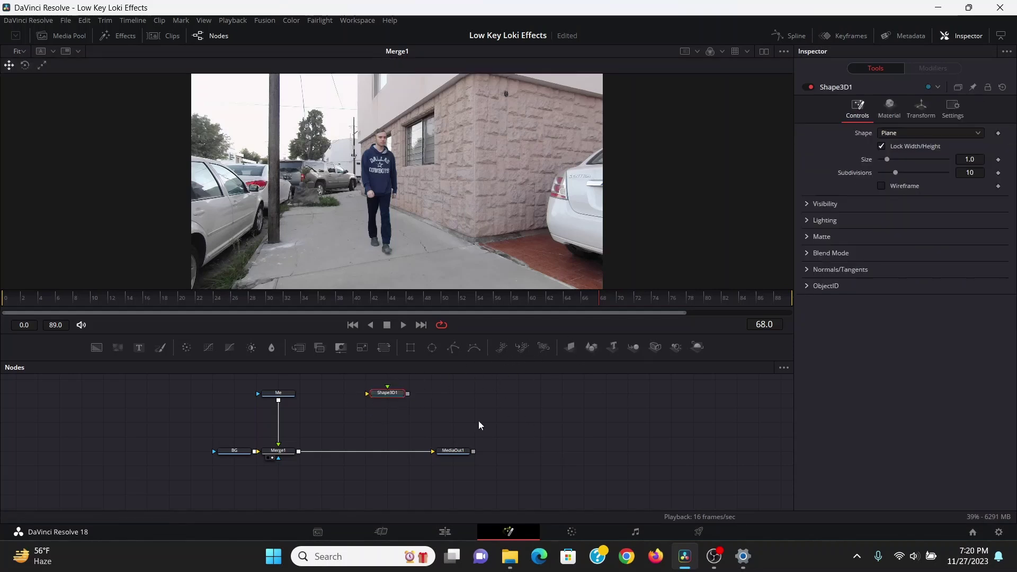
key("1")
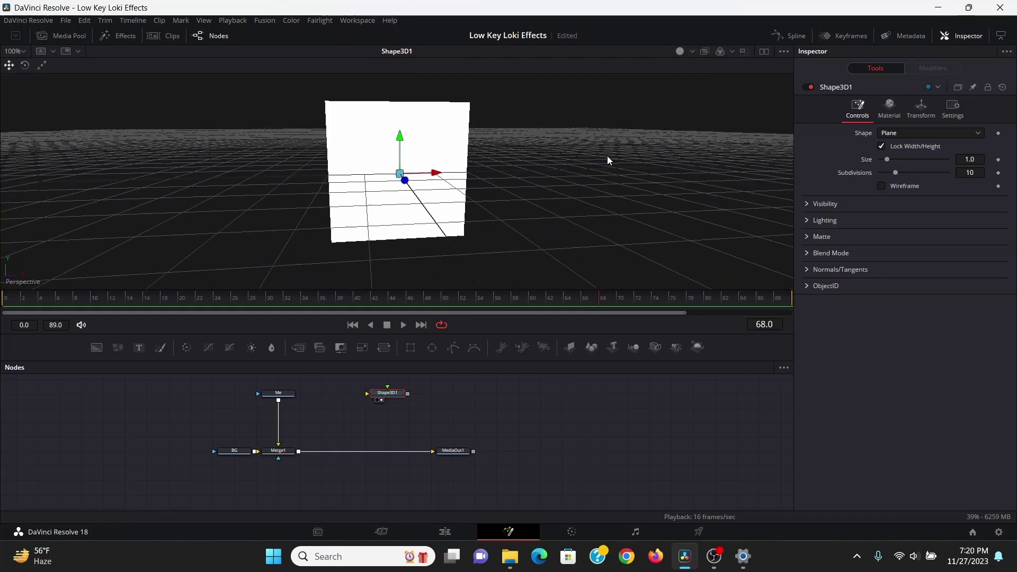
left_click(900, 132)
left_click(894, 159)
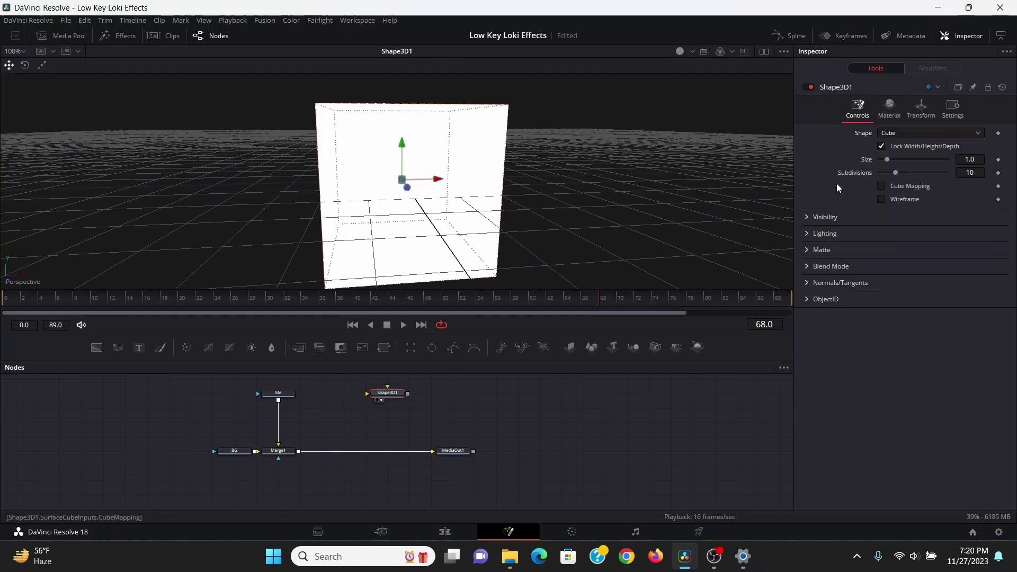
scroll(606, 207, "down", 2)
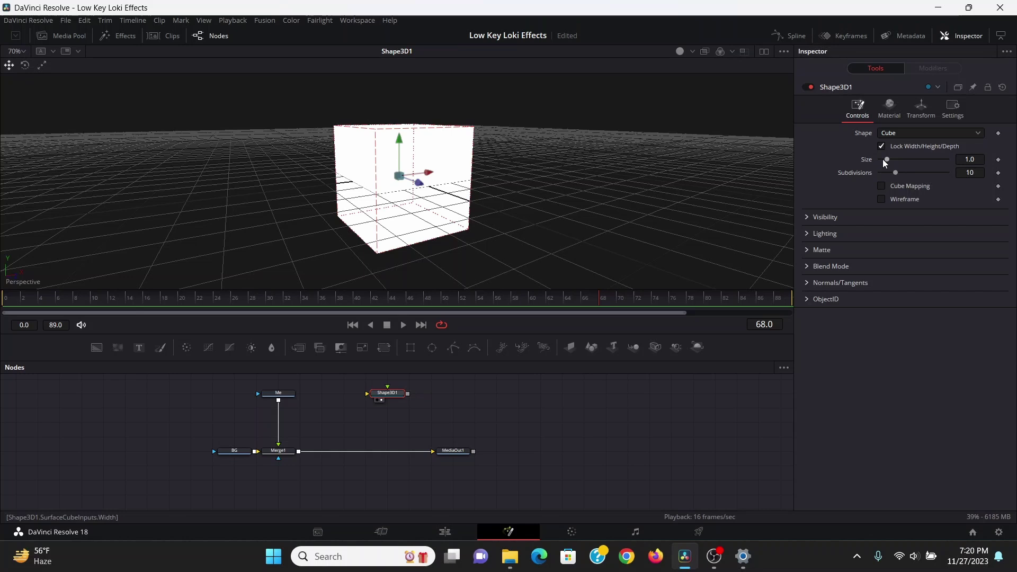
- Unlock the cube's width, height and depth, and set its width to 0.5 and depth to 0.1
left_click(879, 145)
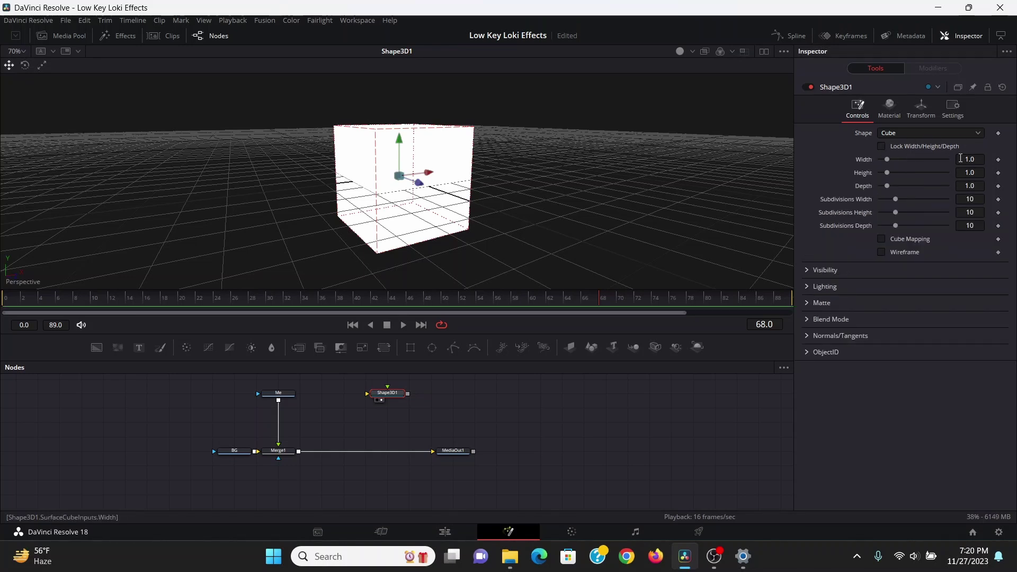
mouse_move(973, 158)
left_mouse_down()
mouse_move(985, 158)
mouse_move(962, 159)
left_mouse_up()
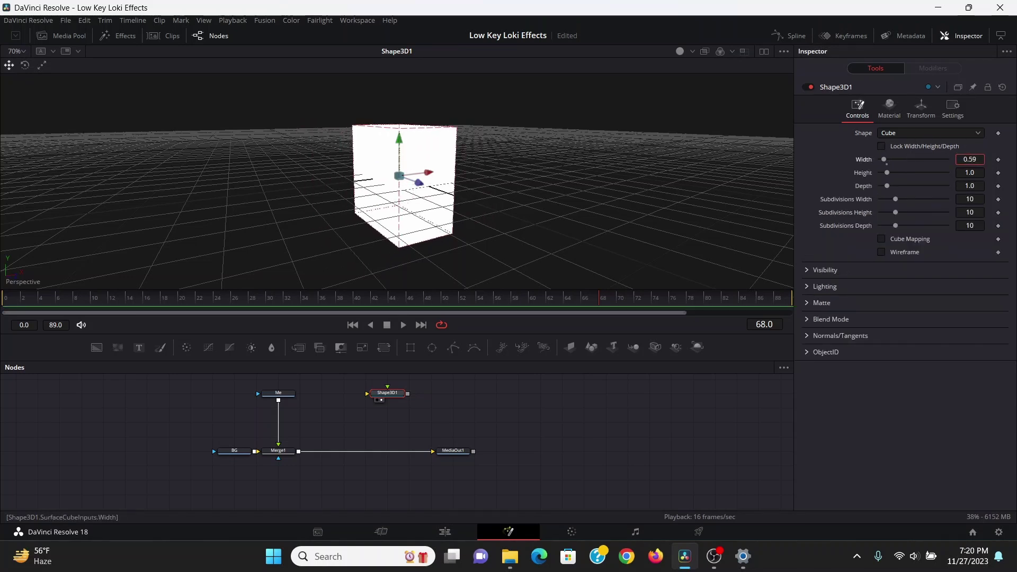
double_click(868, 159)
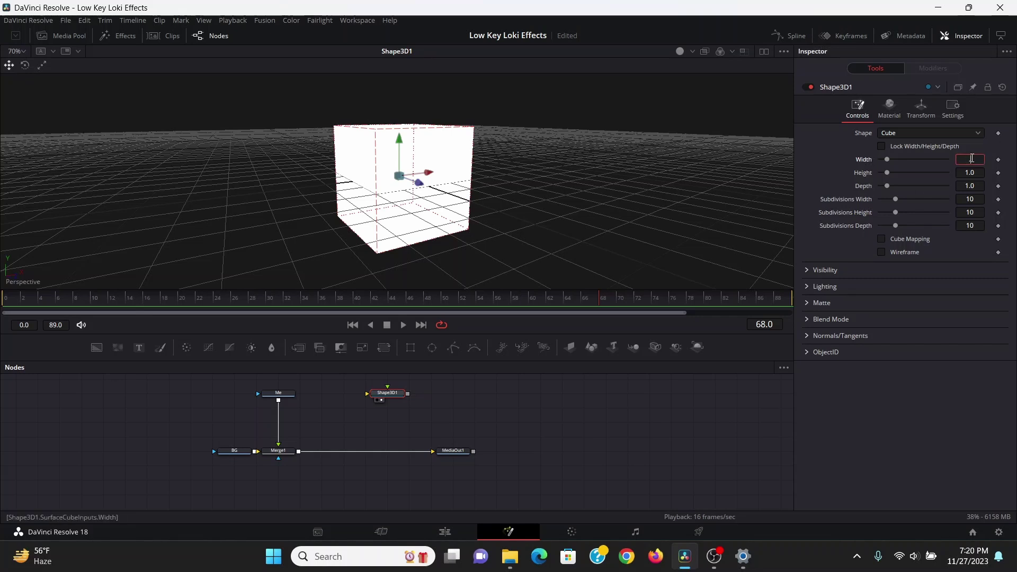
key("Tab")
left_click(975, 185)
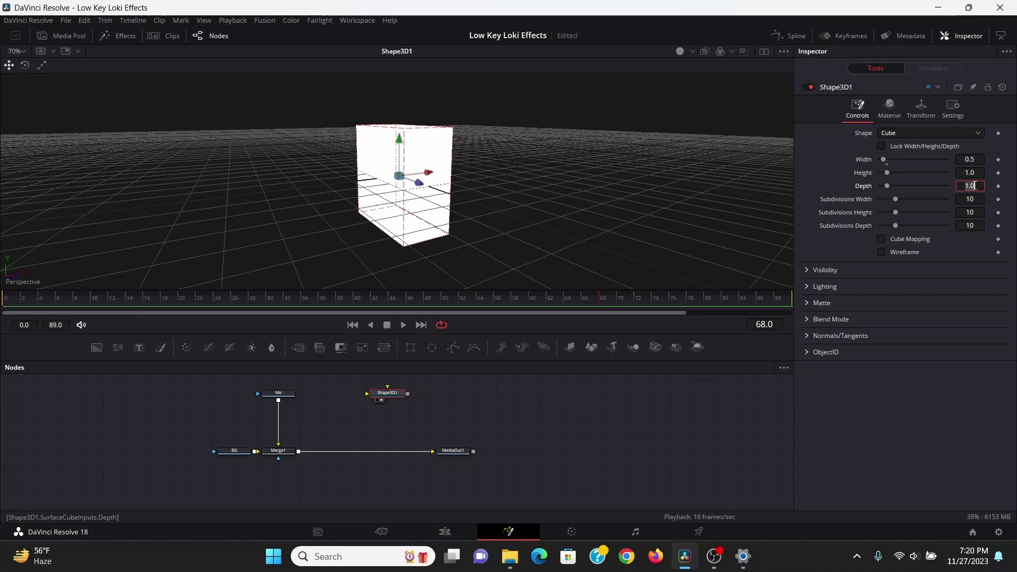
type(".1")
key("Return")
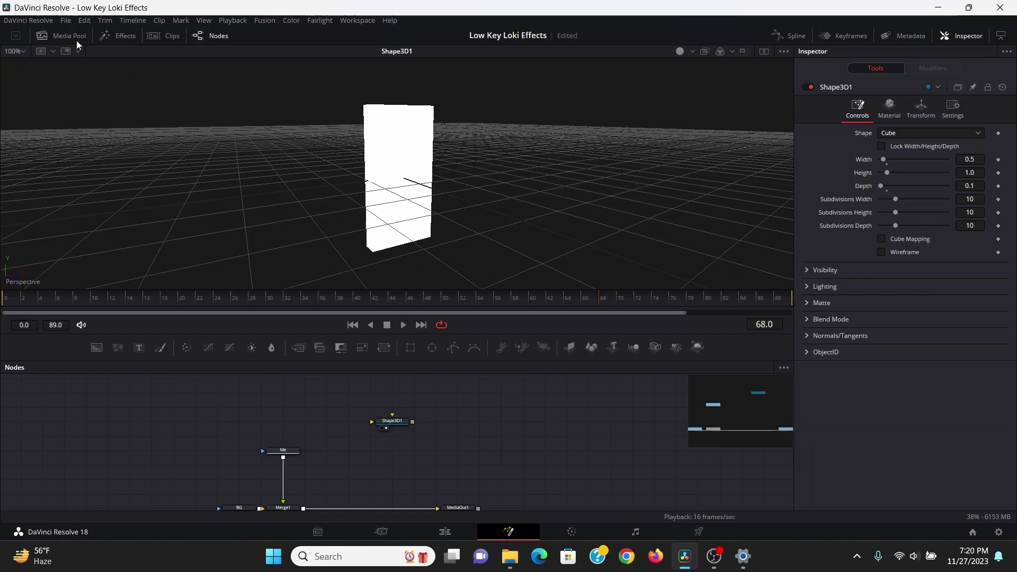
- Add the pexels-milo-textures-2850515.jpg image to the node graph and view it in a second viewer beside the cube
left_click(76, 41)
scroll(145, 170, "down", 10)
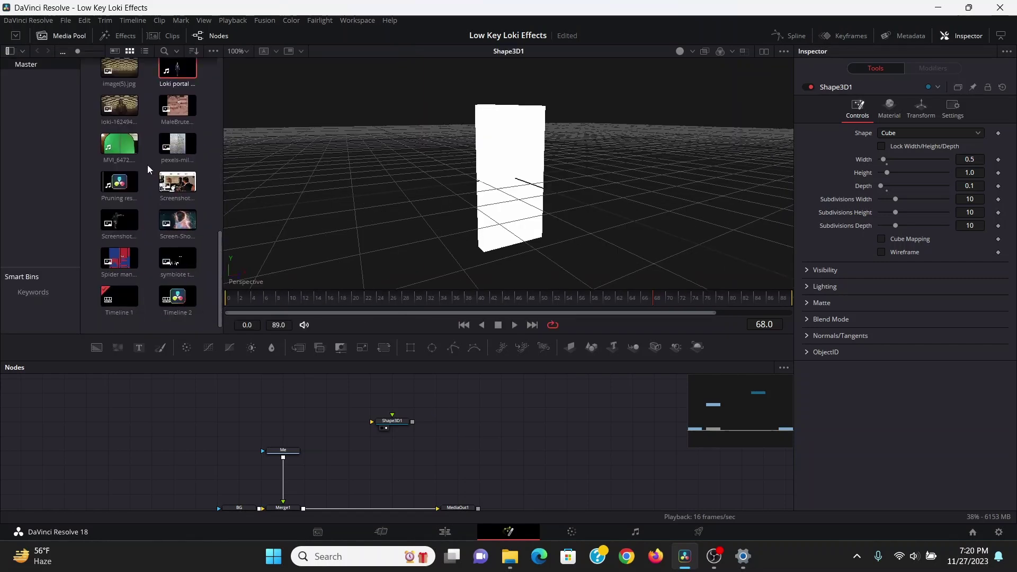
left_click_drag(177, 144, 260, 421)
left_click(69, 35)
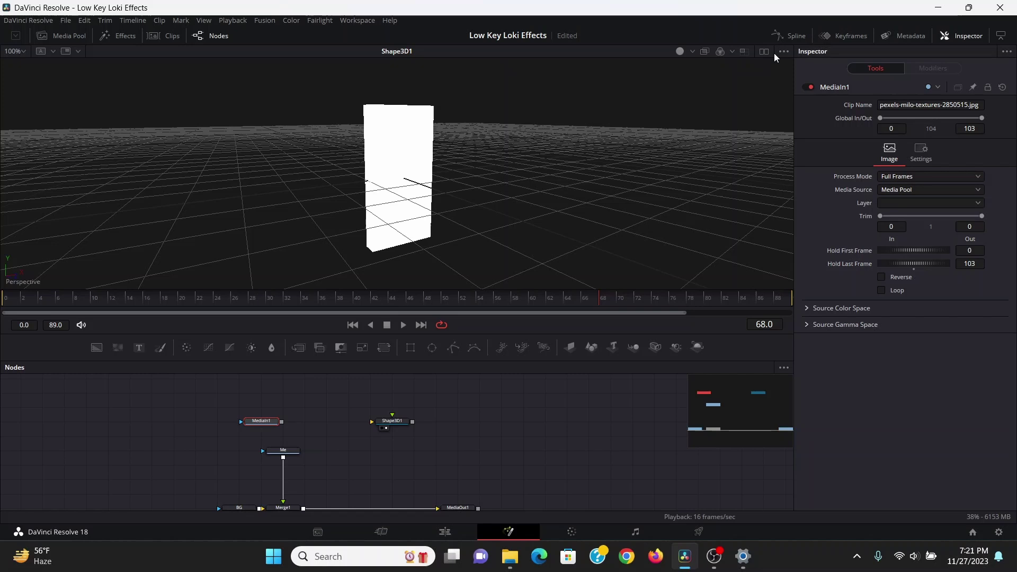
left_click(765, 52)
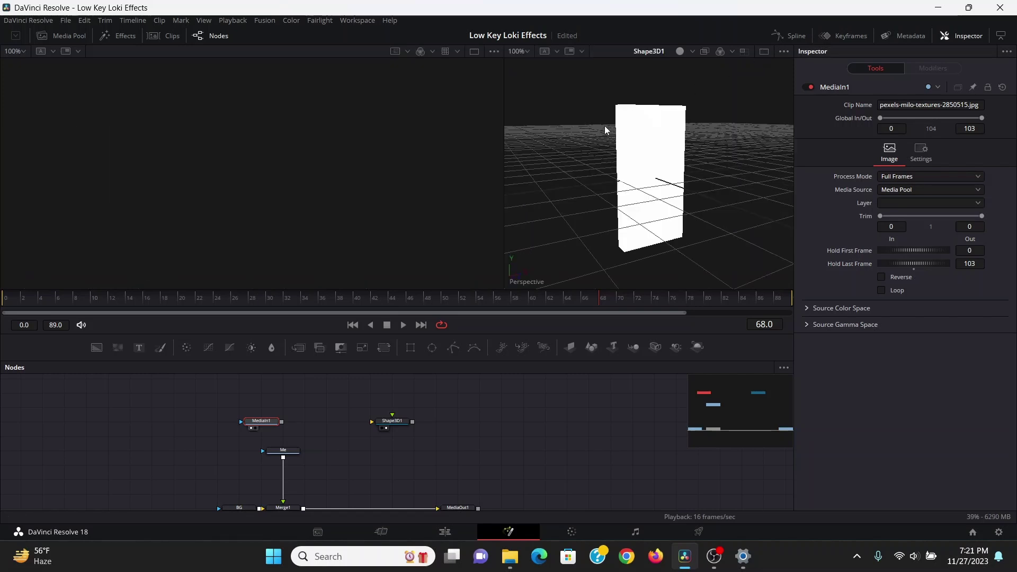
key("1")
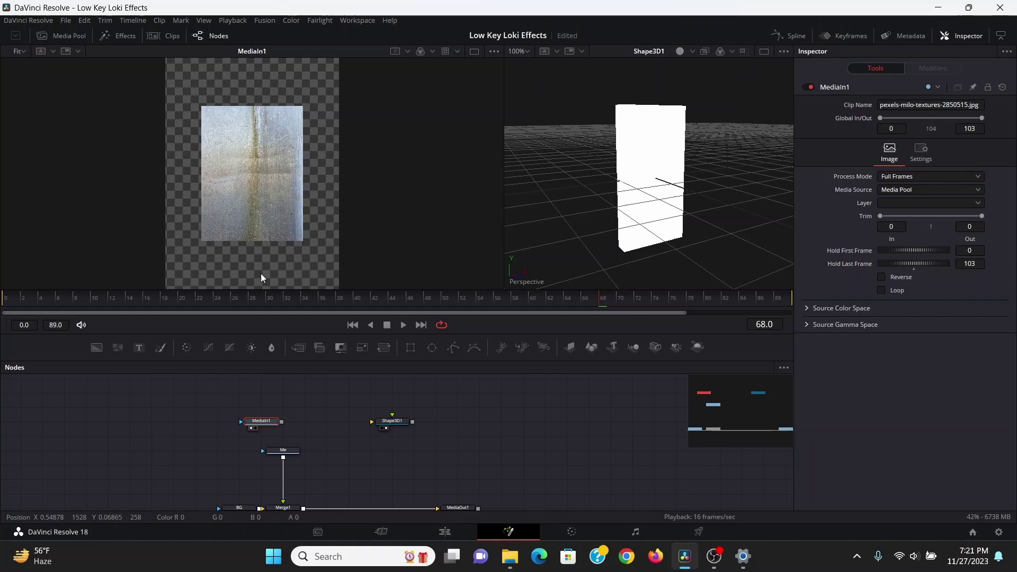
- Add a Transform node after the texture image and enlarge its size to about 1.75
key("shift+space")
type("transform")
key("Return")
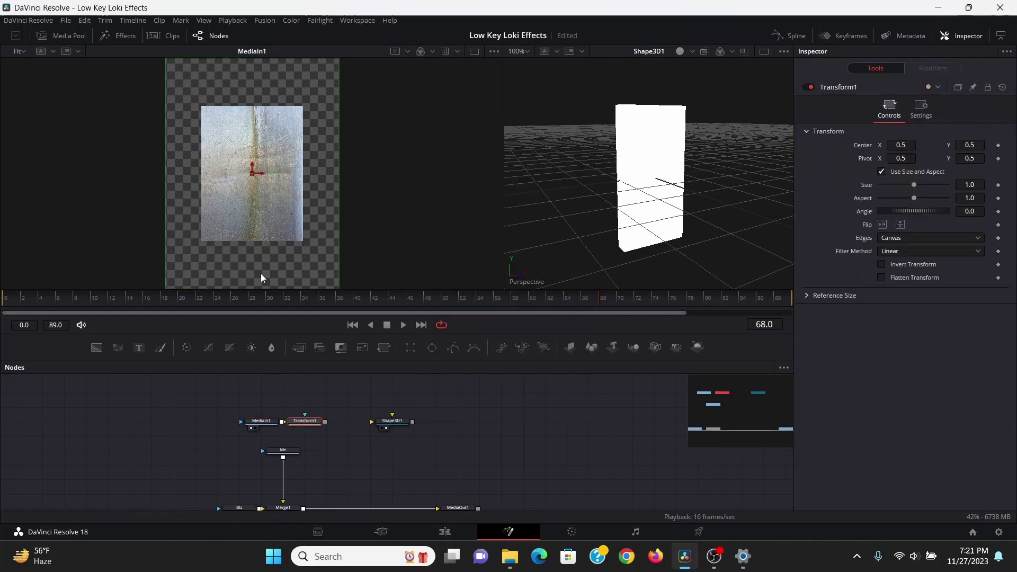
key("1")
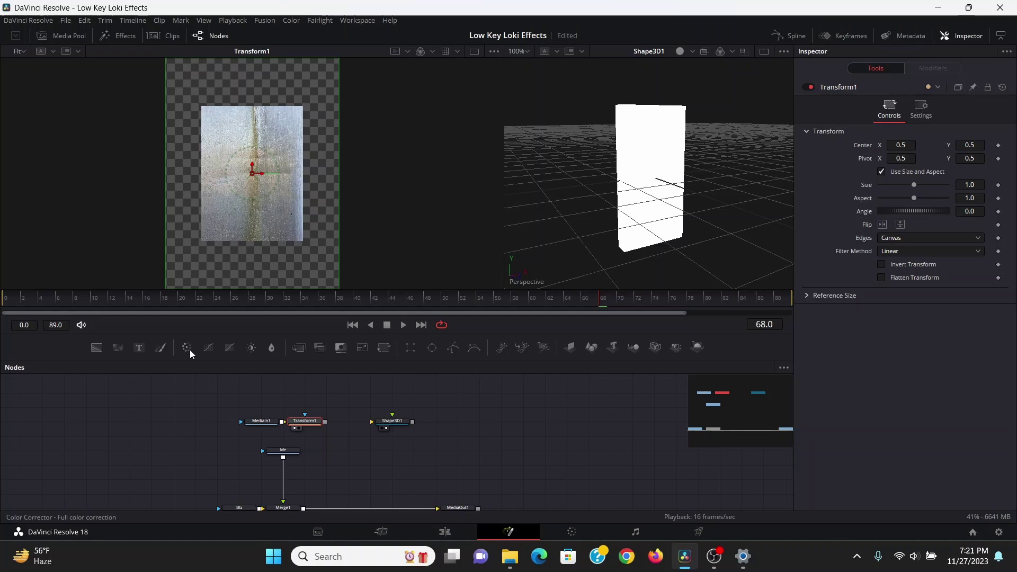
key("shift+space")
left_click(486, 349)
left_click_drag(969, 185, 989, 184)
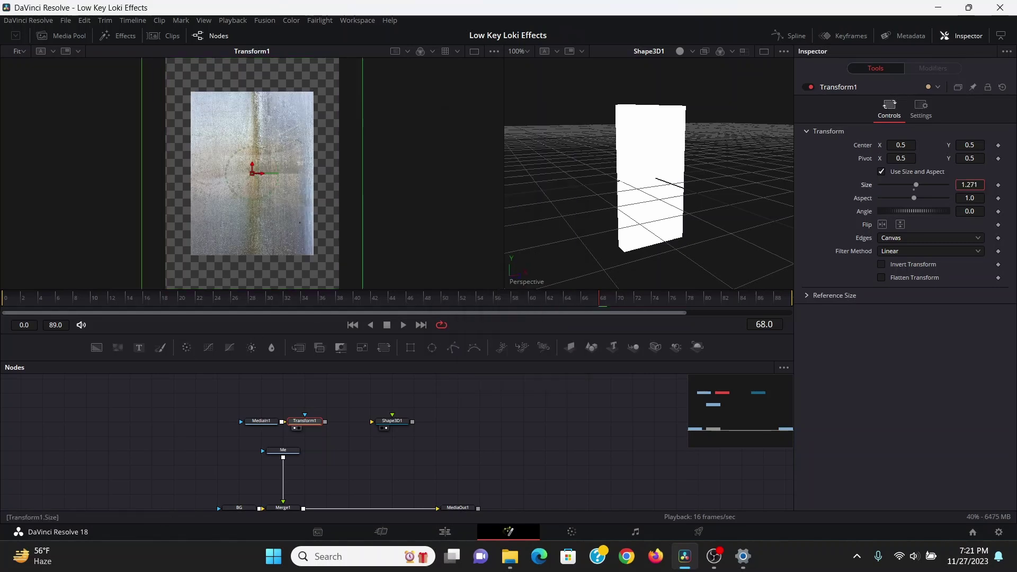
left_click_drag(916, 185, 920, 185)
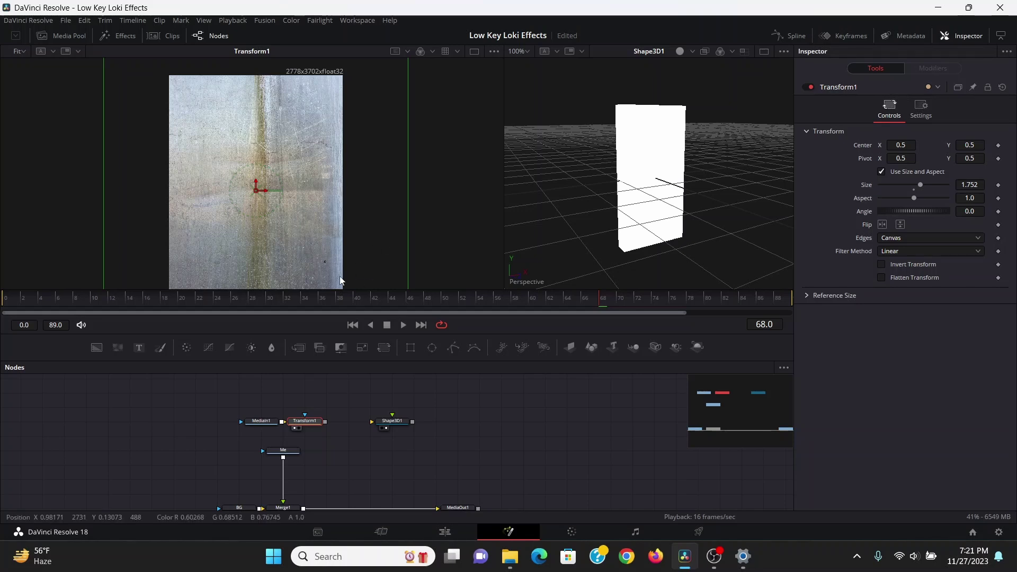
- Add a Resize node after the Transform node and view its result
key("shift+space")
type("resize")
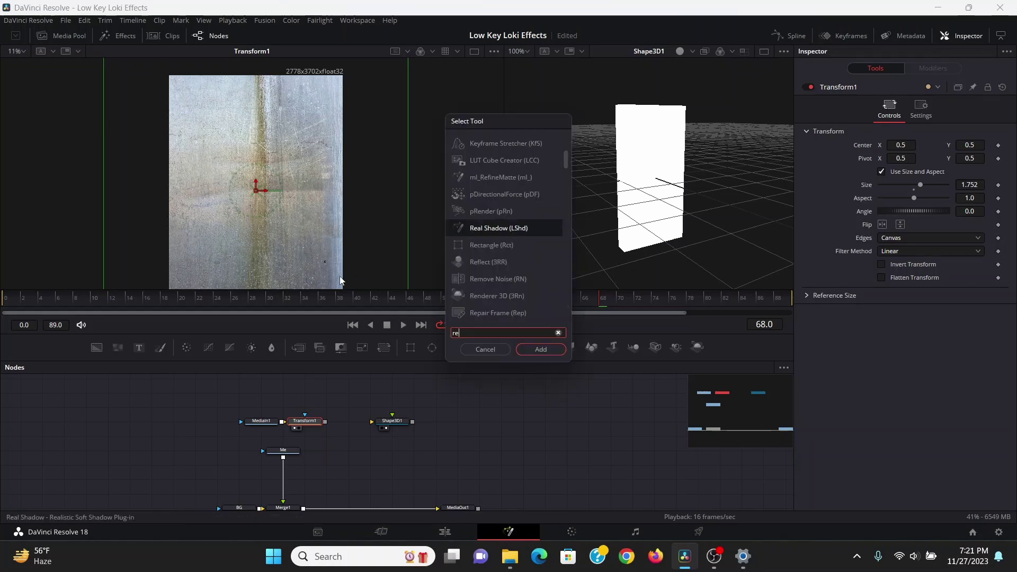
key("Return")
key("2")
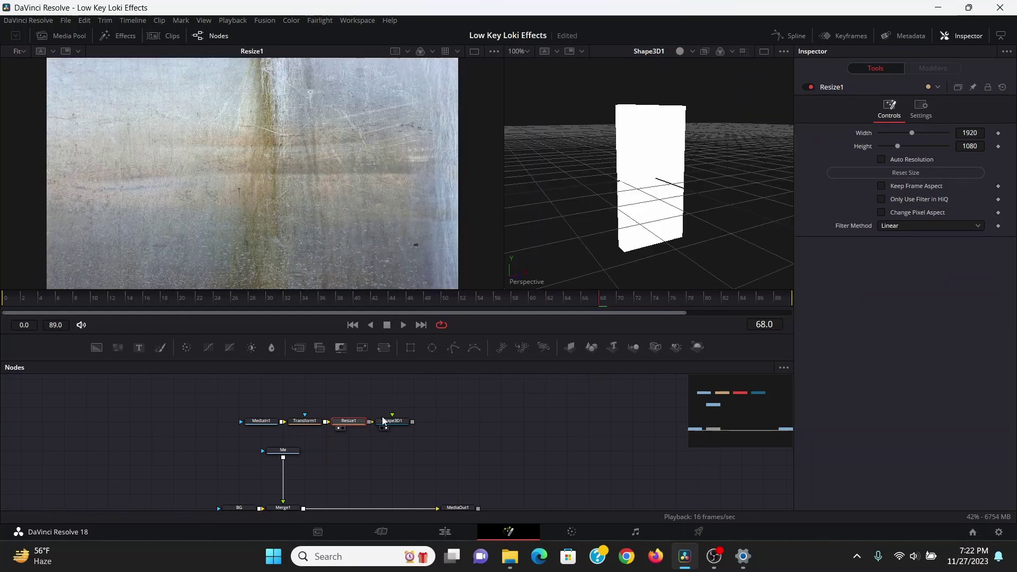
- Add a Brightness Contrast node after the Resize node, view it, and set its saturation to 0
key("shift+space")
type("bc")
key("Return")
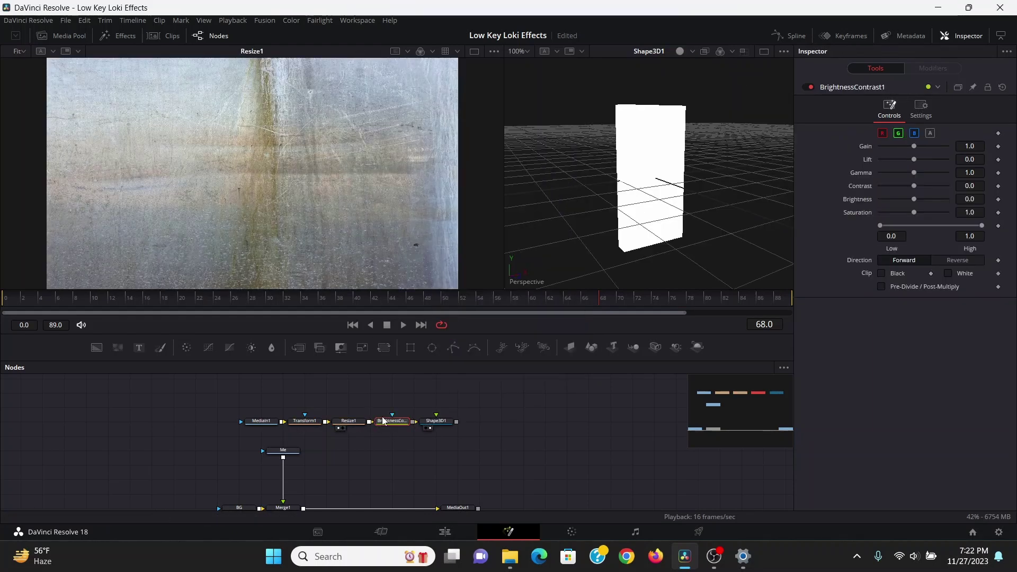
key("1")
left_click_drag(910, 211, 840, 214)
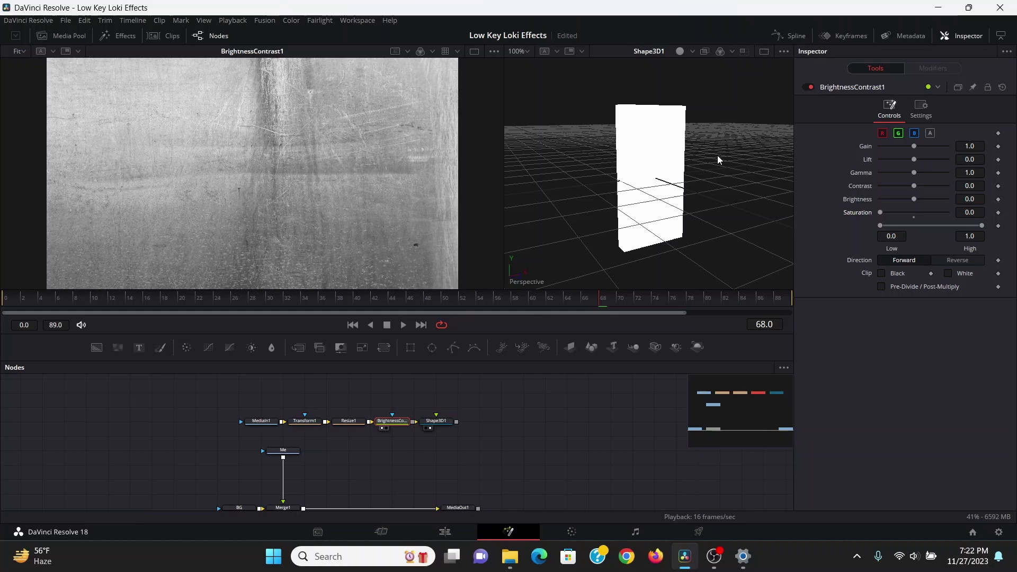
- Darken the texture by setting the Brightness Contrast gamma to 0.41 and lift to -0.19, with black clipping enabled
mouse_move(914, 173)
left_mouse_down()
mouse_move(897, 172)
mouse_move(910, 158)
mouse_move(895, 173)
left_mouse_up()
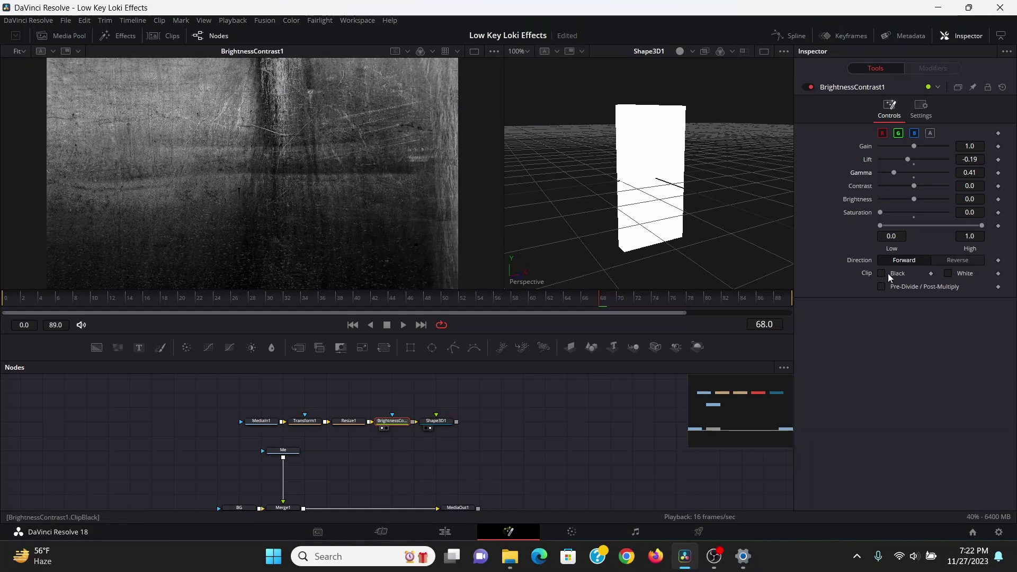
left_click_drag(375, 259, 397, 228)
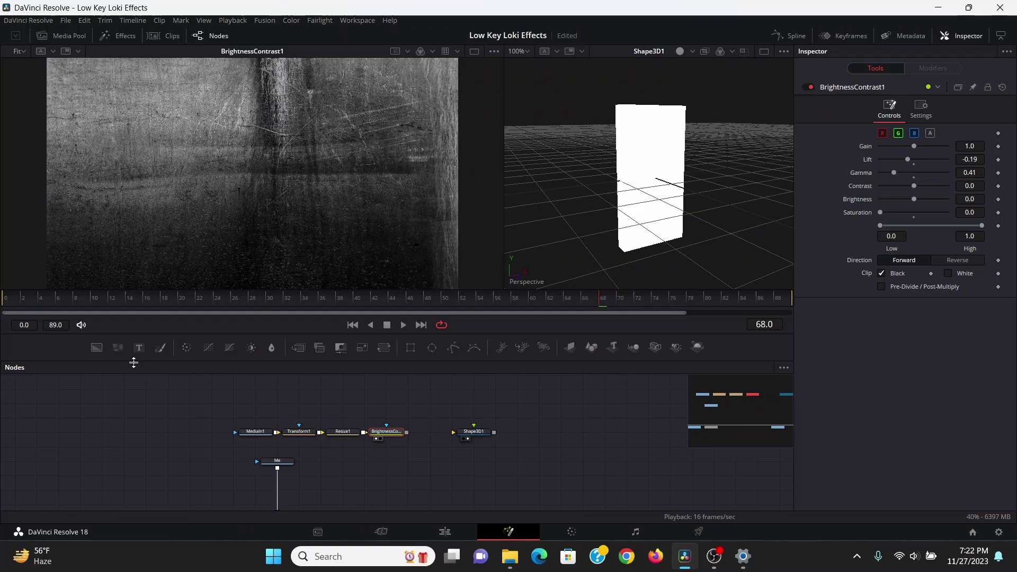
- Add a Background node above the Brightness Contrast node, view it, and set its color to white
left_click_drag(380, 416, 382, 417)
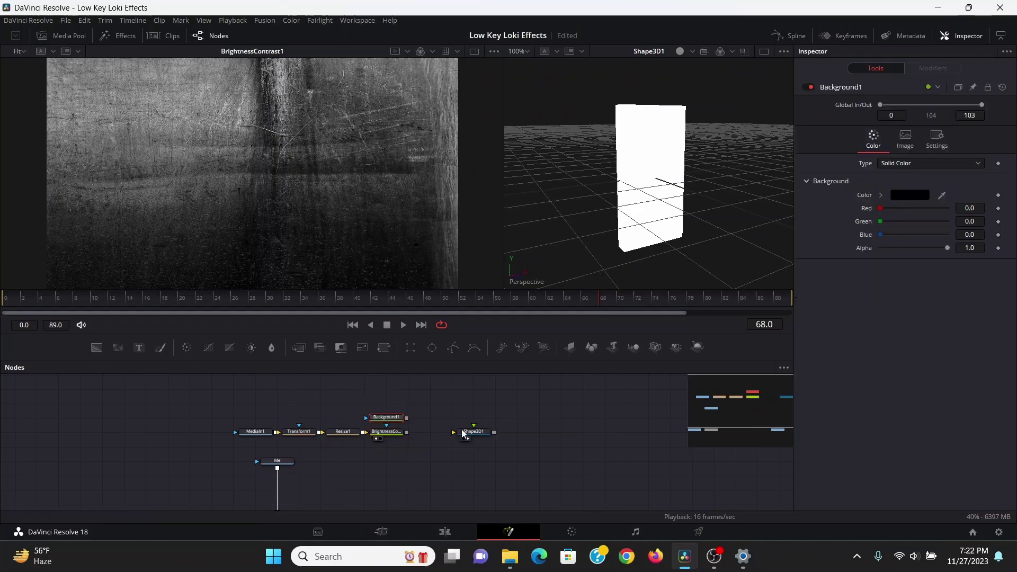
key("1")
left_click(881, 195)
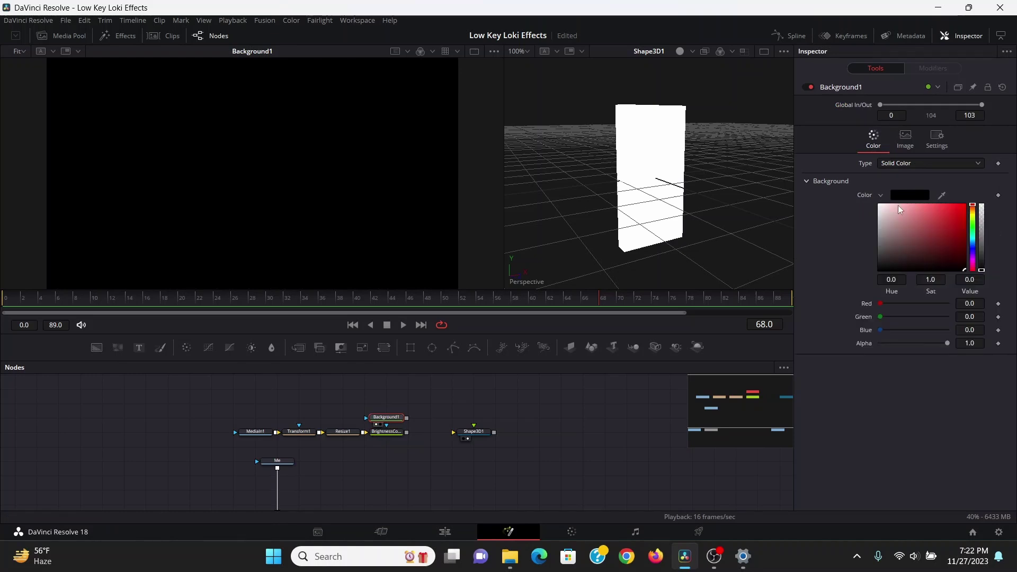
left_click_drag(887, 224, 826, 212)
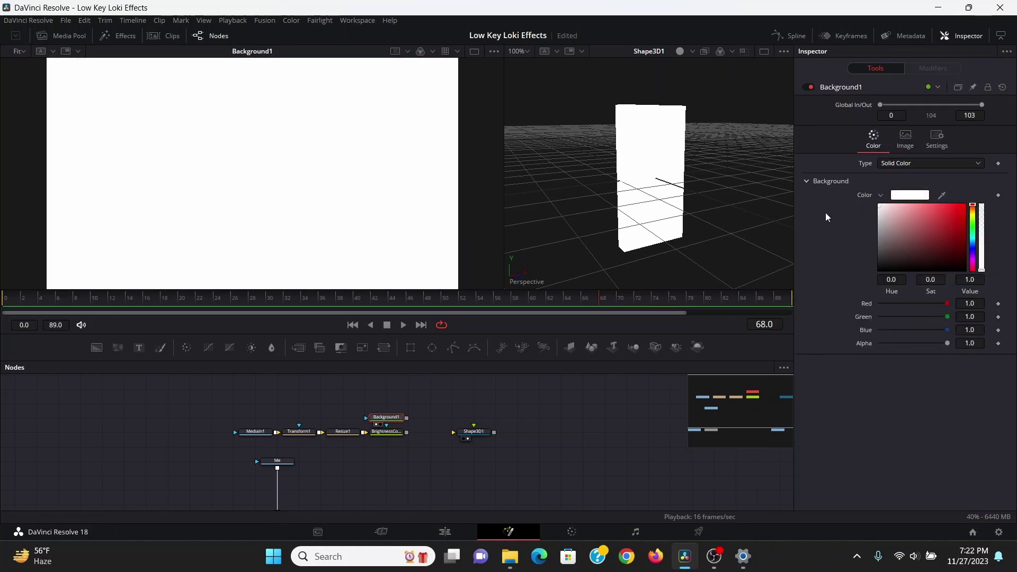
- Mask the white background with an inverted Rectangle of width 1.0 and height 1.0
left_click(411, 348)
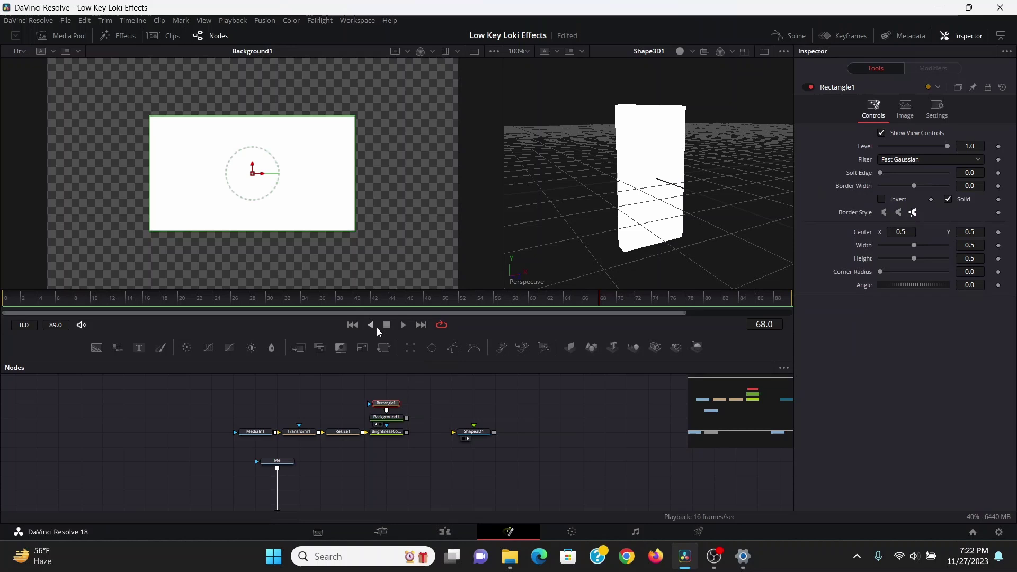
left_click(881, 198)
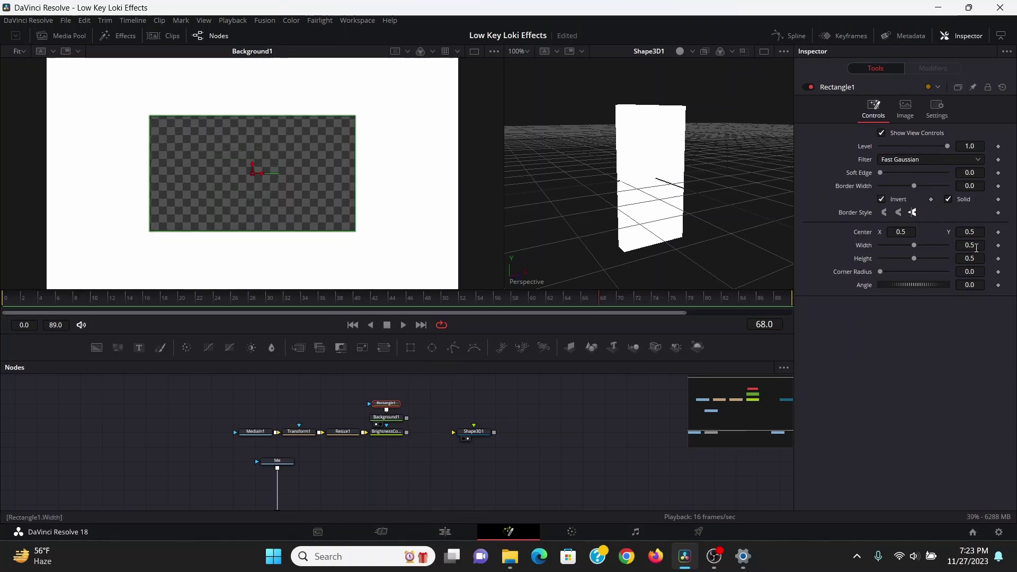
key("Tab")
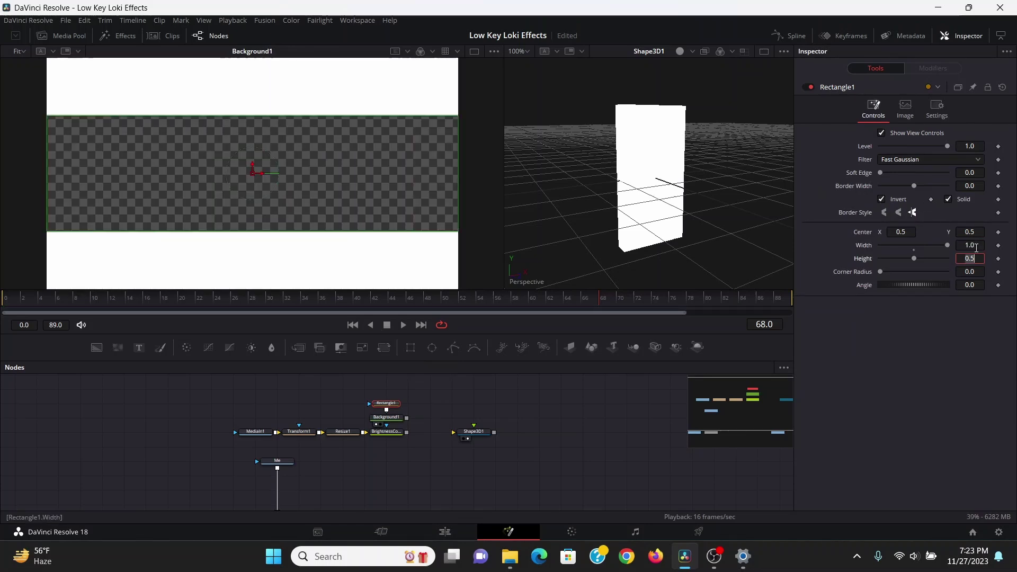
type("1")
key("Tab")
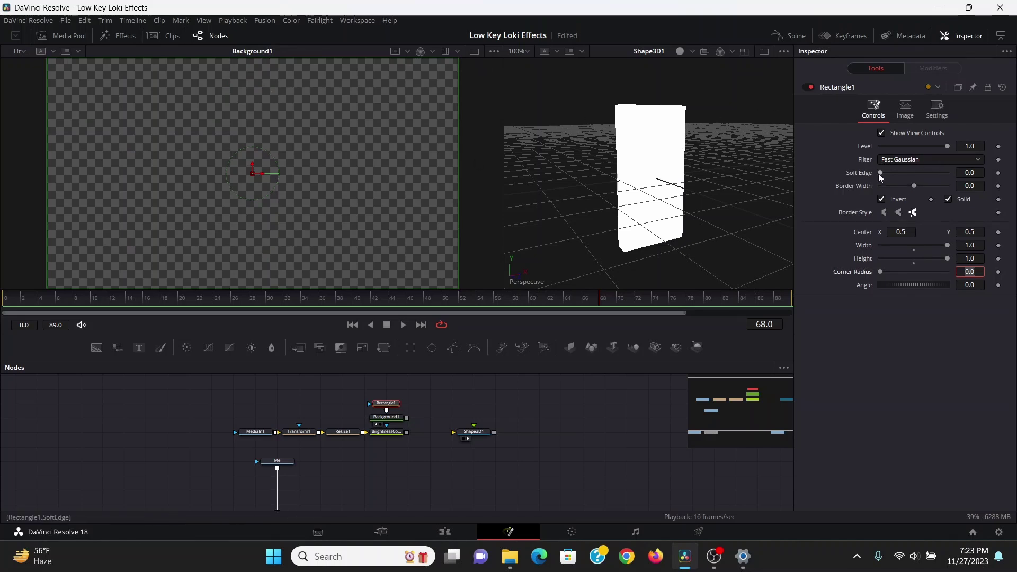
- Soften the rectangle mask with a soft edge of about 0.0173 and a border width of about -0.0009
left_click_drag(879, 173, 886, 174)
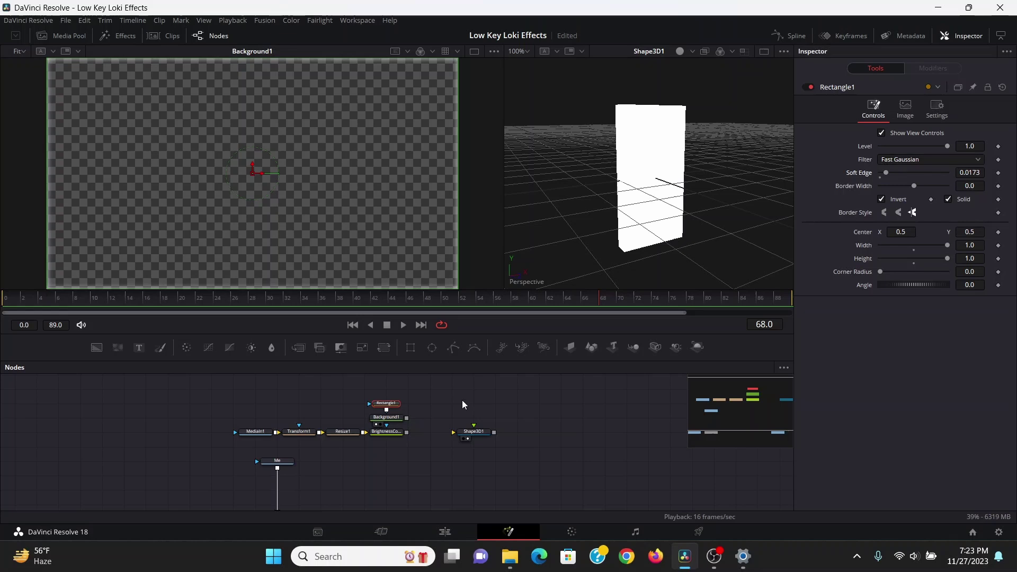
left_click(492, 403)
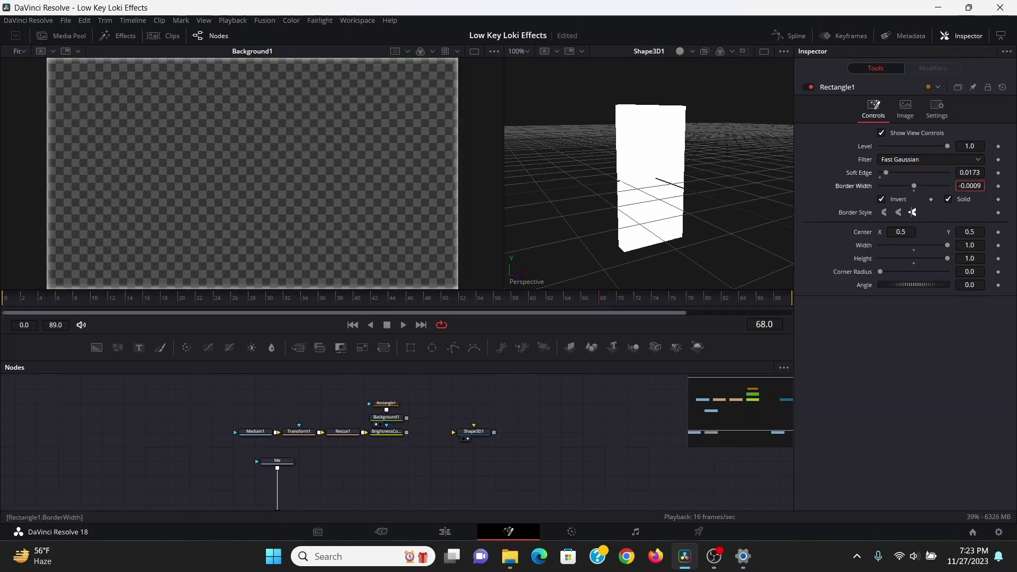
left_click_drag(913, 186, 913, 185)
- Merge the masked white background over the darkened texture and set the merge's apply mode to Screen
left_click_drag(407, 418, 407, 436)
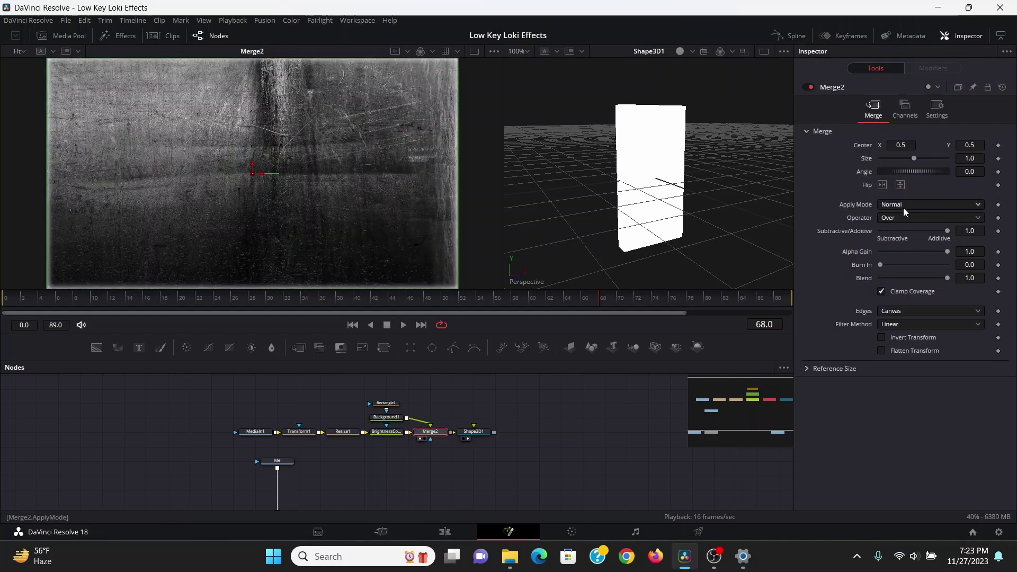
left_click(904, 208)
left_click(902, 231)
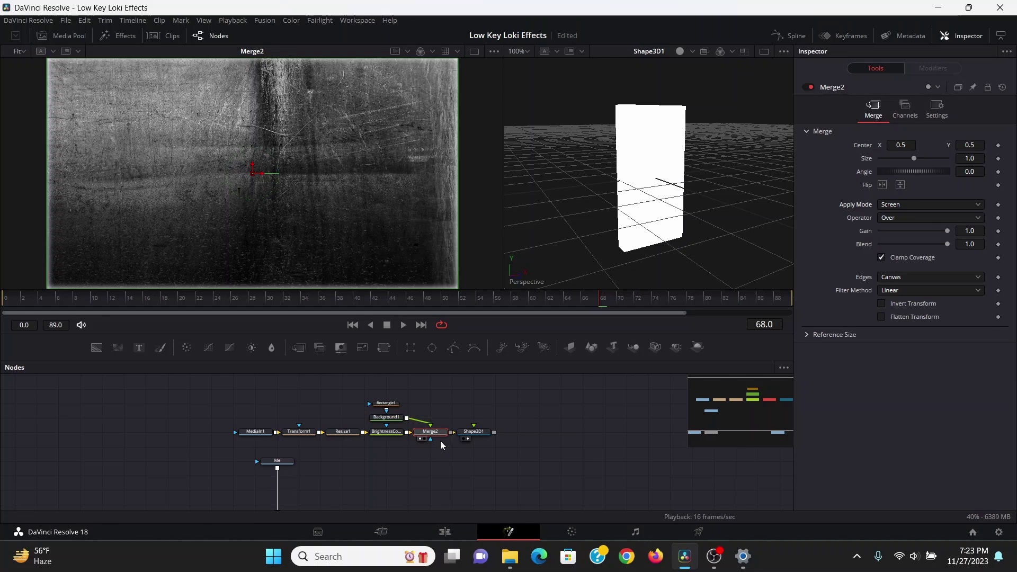
- Inspect the textured cube in 3D and set its Y translation to 0.5
left_click_drag(468, 416, 474, 427)
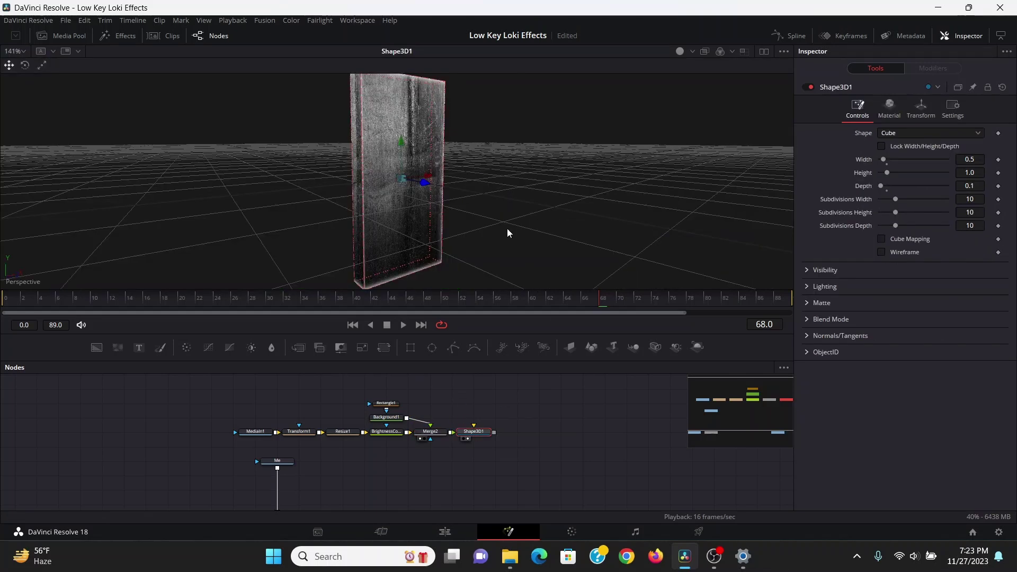
left_click_drag(507, 230, 376, 209)
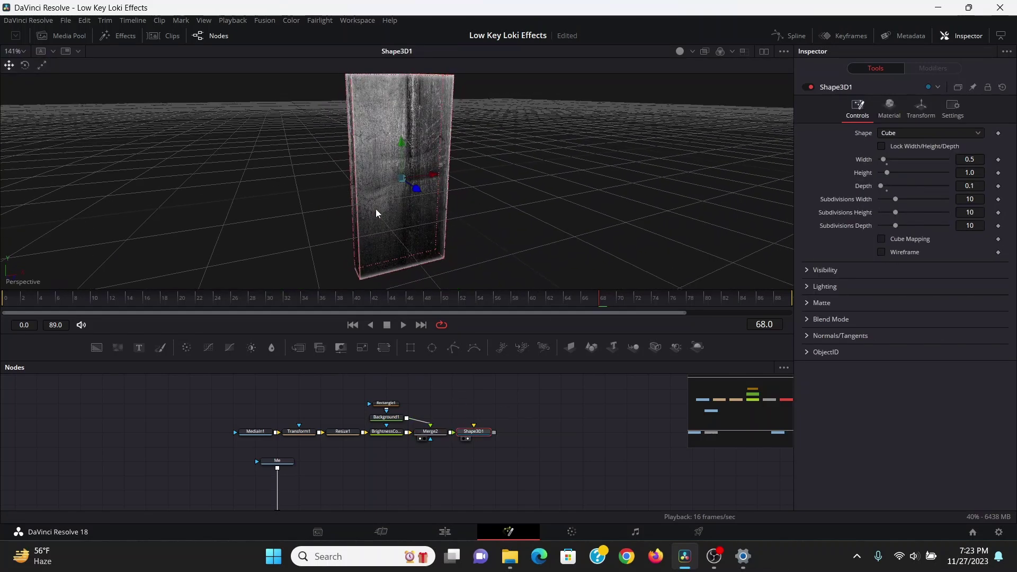
left_click(919, 110)
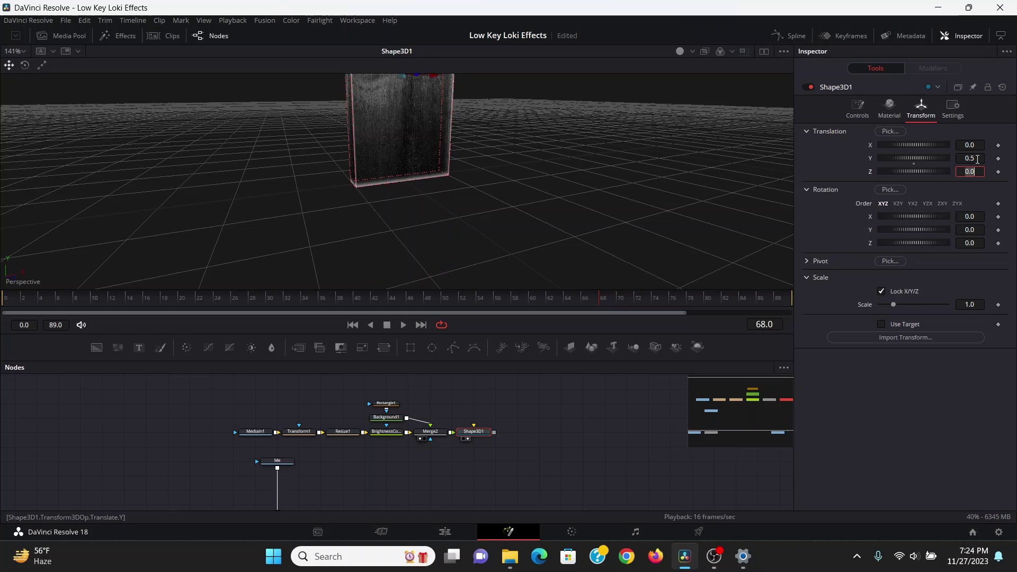
- Add a Camera 3D node and combine it with the cube in a Merge 3D node
left_click_drag(519, 152, 533, 196)
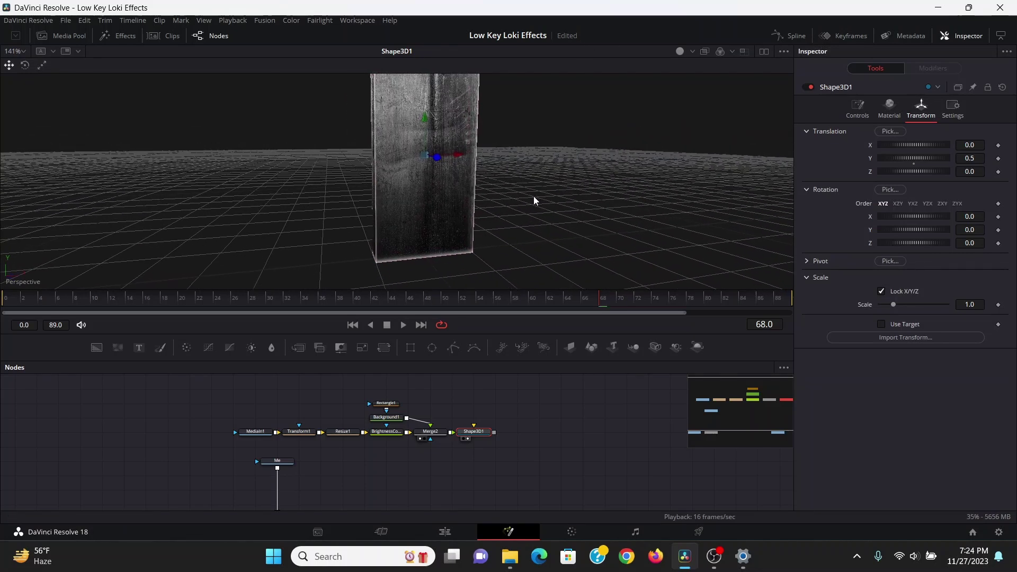
key("shift+space")
type("cam")
key("Return")
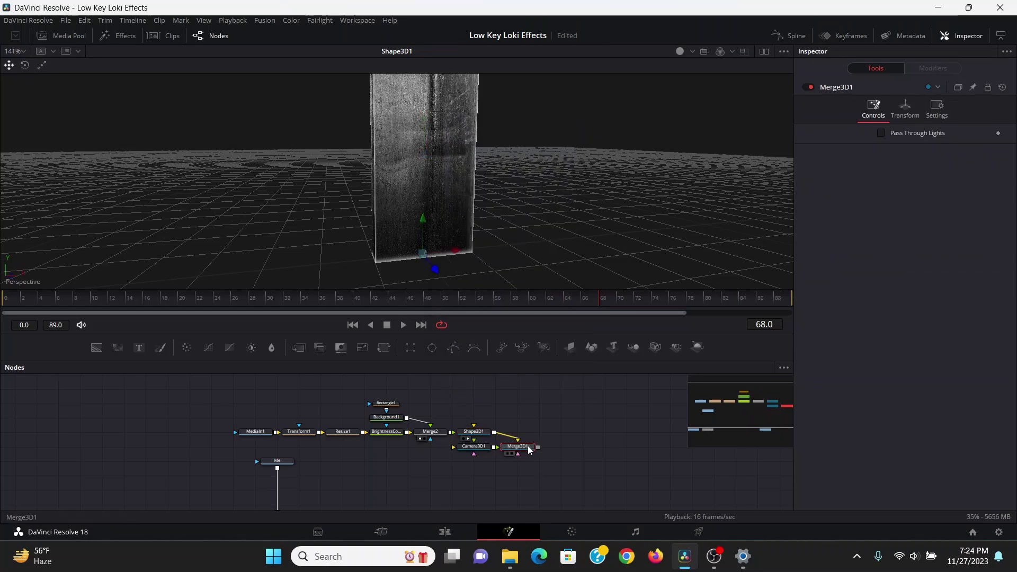
- Show the Merge 3D node in both viewers and look through Camera3D1 in the first one
key("1")
key("2")
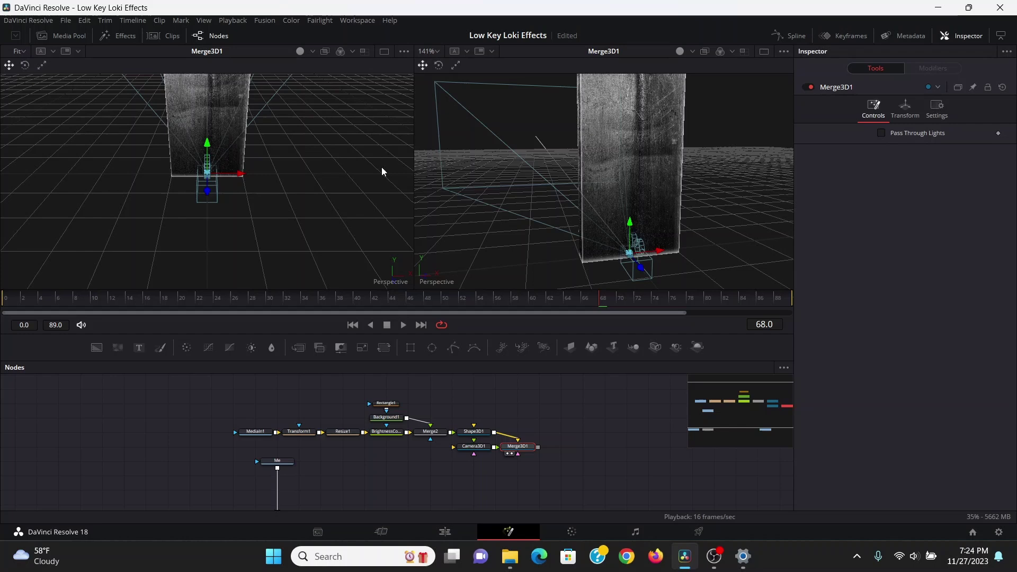
right_click(382, 281)
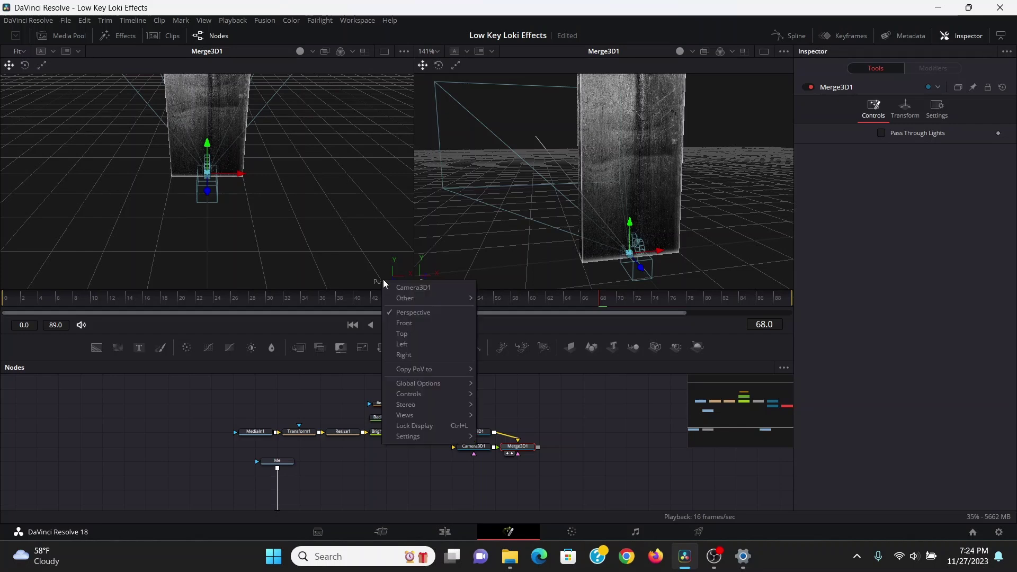
left_click(411, 288)
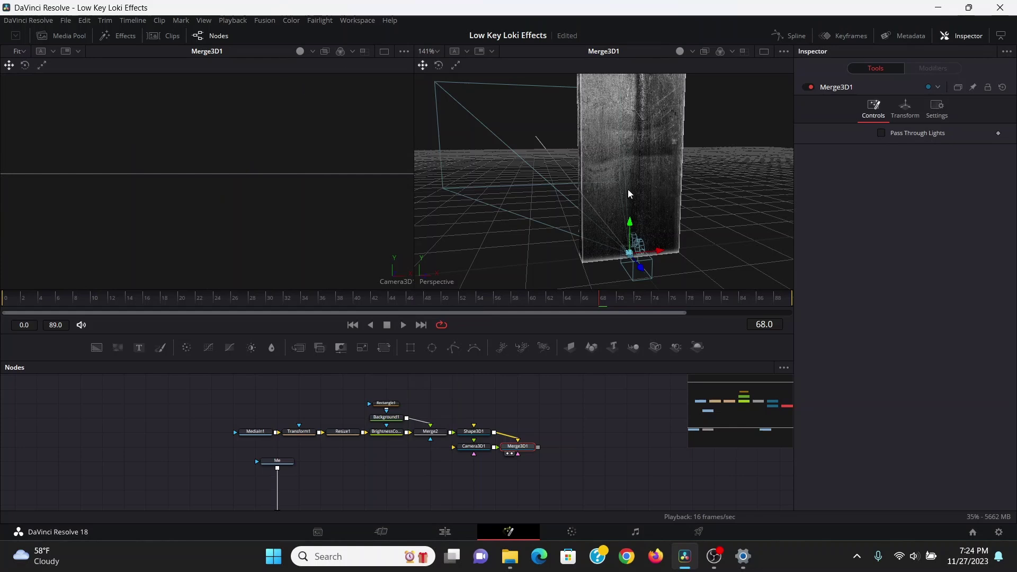
- Connect the person-and-background merge output to the camera's image input as an alignment reference
left_click_drag(634, 203, 674, 217)
scroll(692, 198, "down", 5)
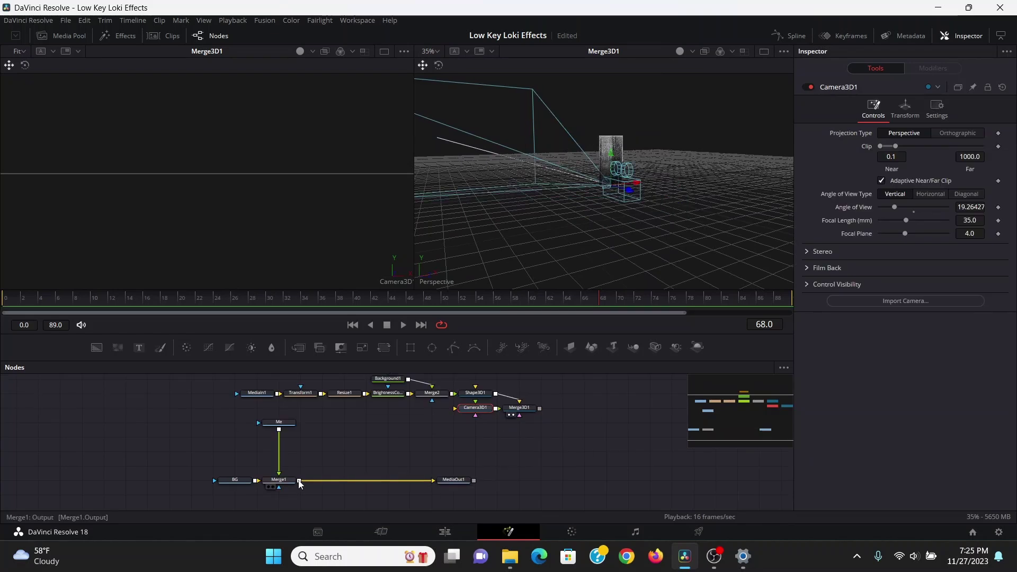
left_click_drag(299, 483, 457, 408)
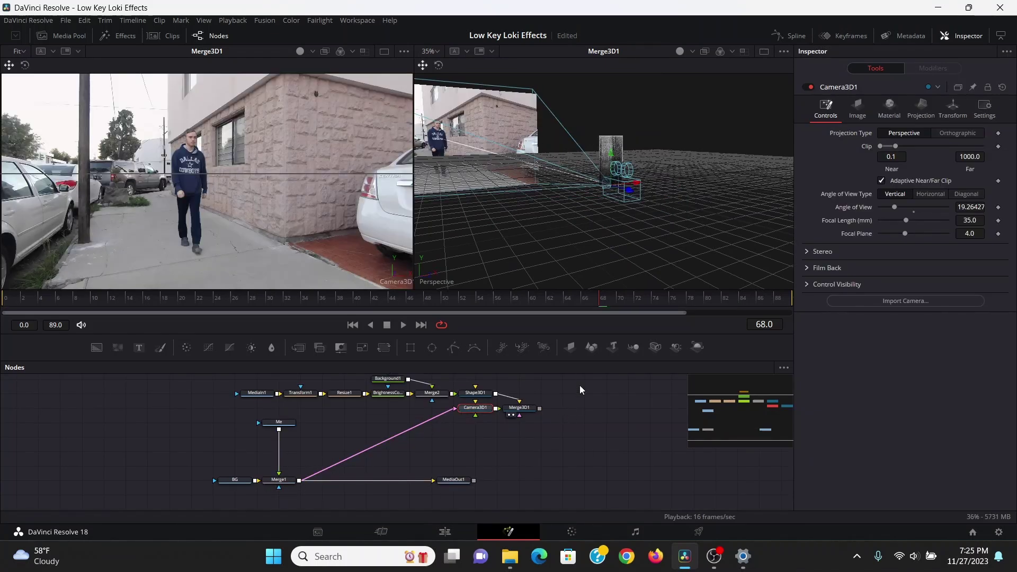
- Align the camera at translation -0.604, 0.618292, 4.94791 and rotation X -1.3, Y -8.8, and disconnect its reference image
left_click_drag(566, 406, 561, 428)
left_click_drag(629, 193, 728, 192)
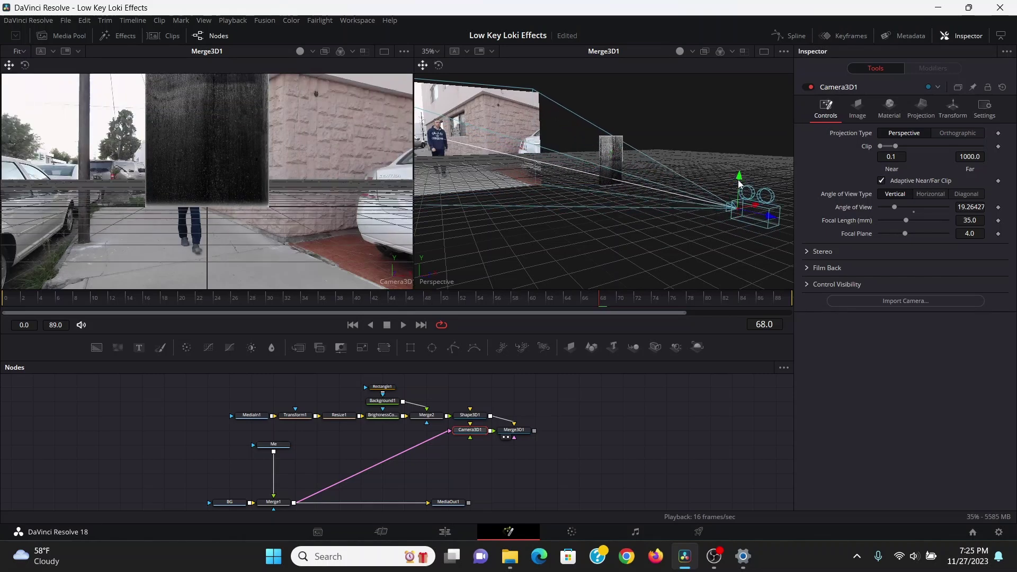
scroll(729, 192, "down", 2)
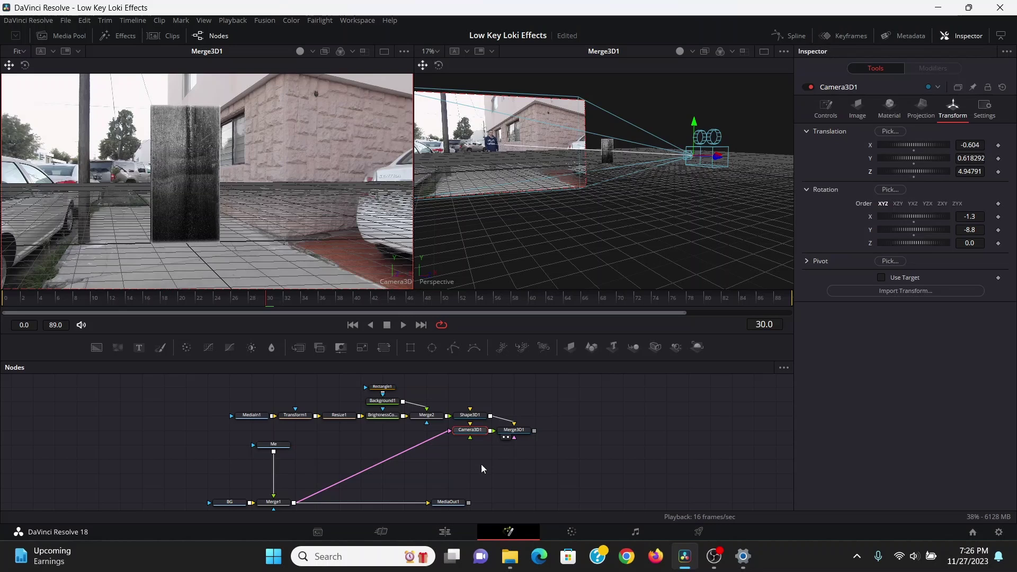
left_click_drag(450, 431, 433, 462)
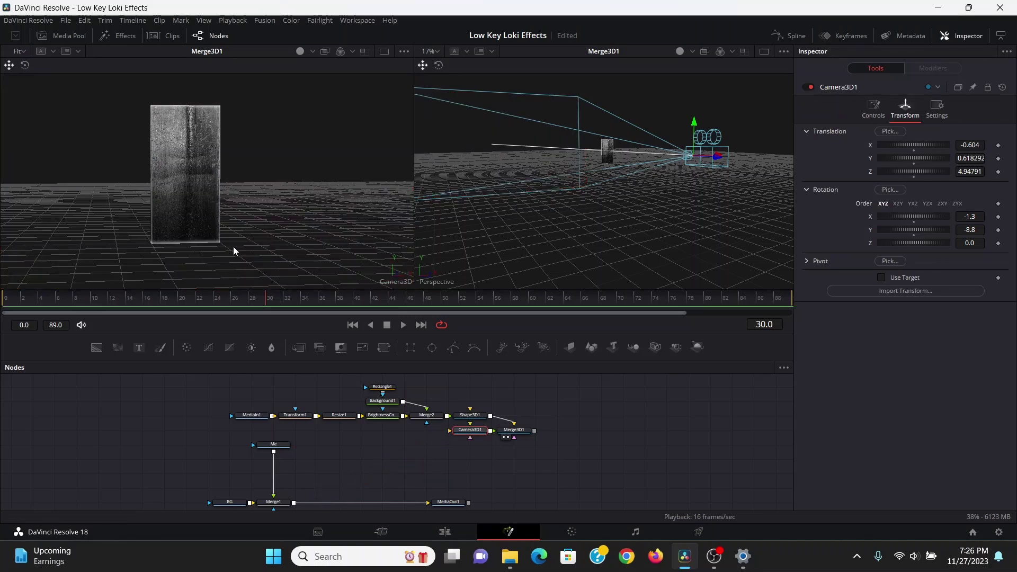
- Keyframe the cube's width, height and depth at their full door size on frame 30
left_click(470, 415)
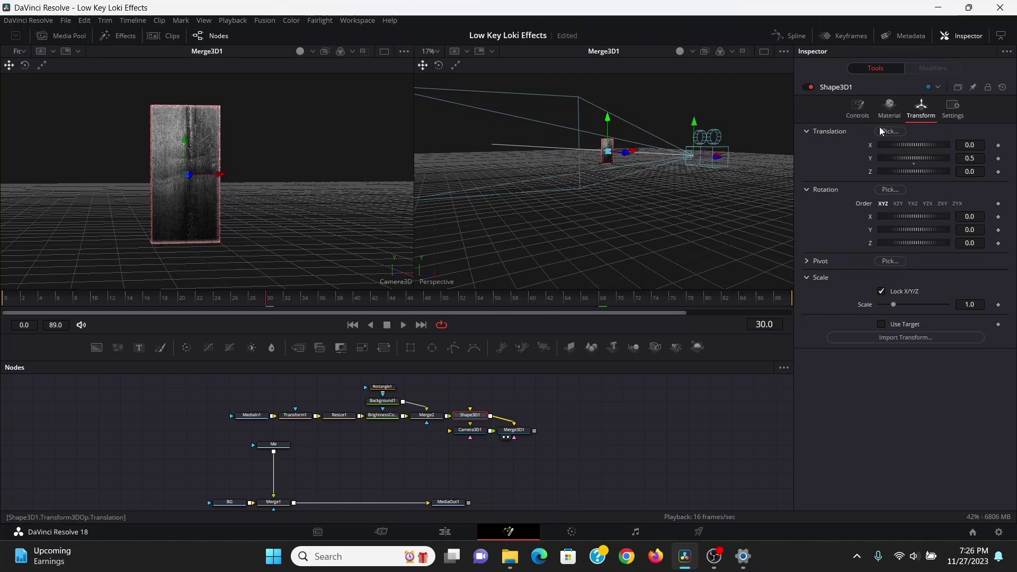
left_click(858, 109)
left_click(998, 160)
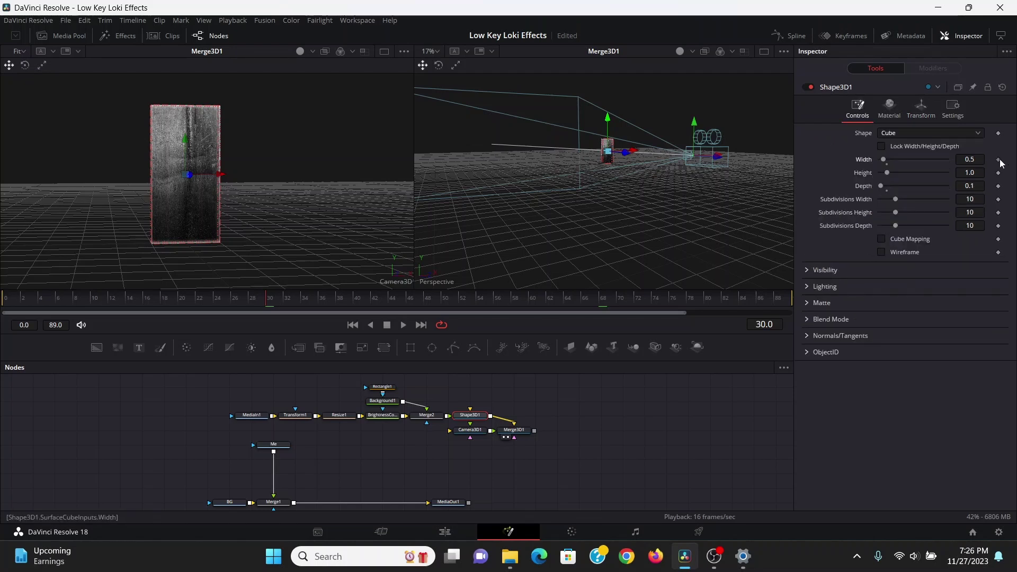
left_click(998, 172)
left_click(998, 186)
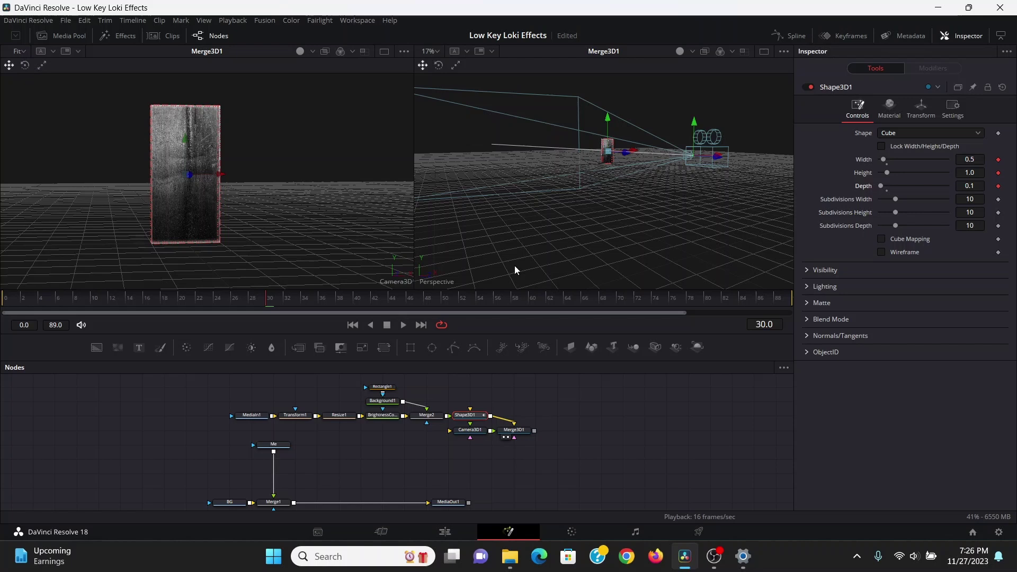
- On frame 10, keyframe the cube's width at 0.06, height at 0.05 and depth at 0.1
left_click_drag(263, 304, 181, 299)
left_click_drag(976, 174, 927, 173)
key("space")
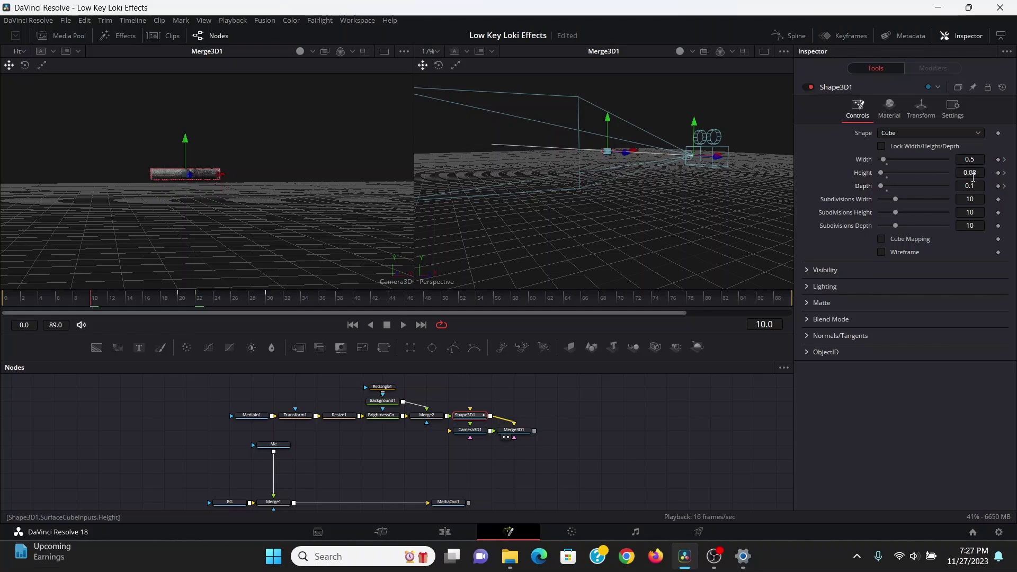
left_click_drag(979, 163, 955, 163)
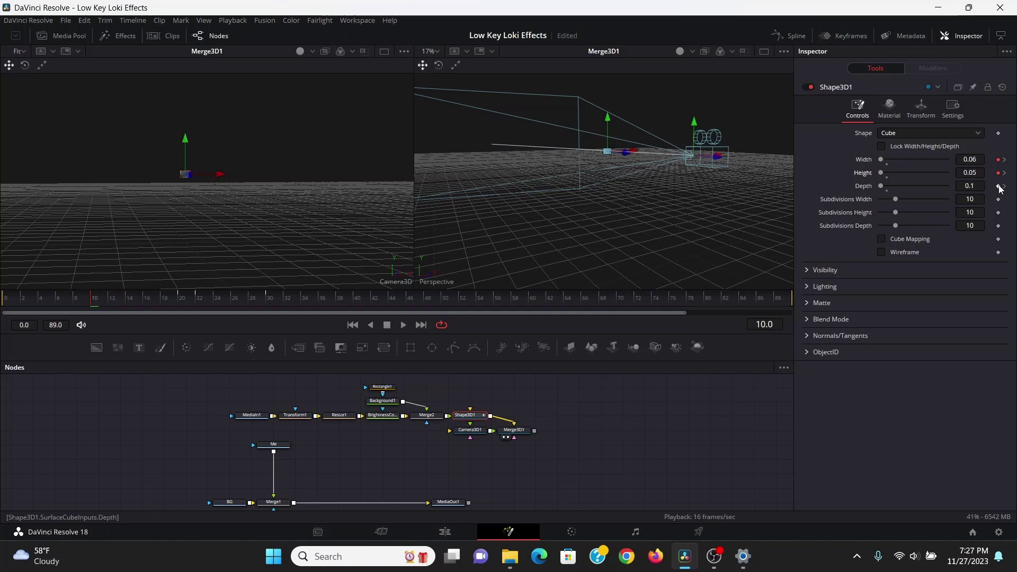
left_click(999, 186)
- On frame 9, keyframe the cube's width at 0.0 and edit its height and depth as well
key("Left")
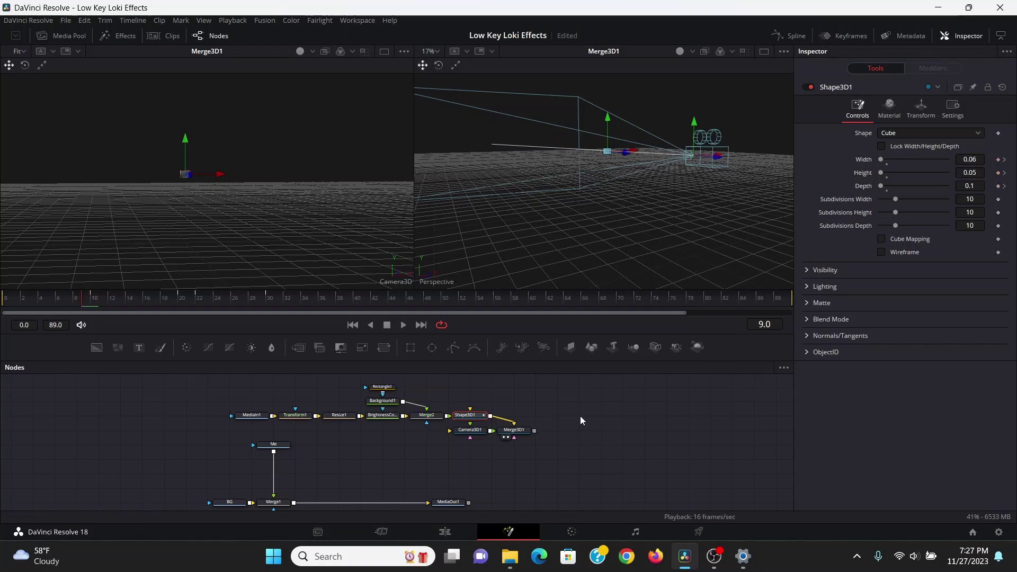
key("BackSpace")
key("Return")
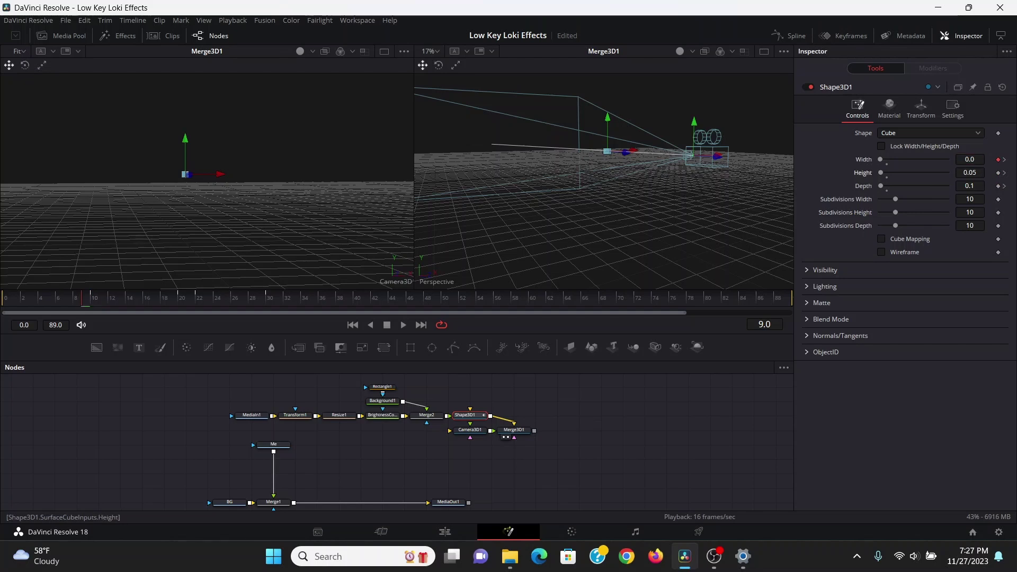
left_click(978, 186)
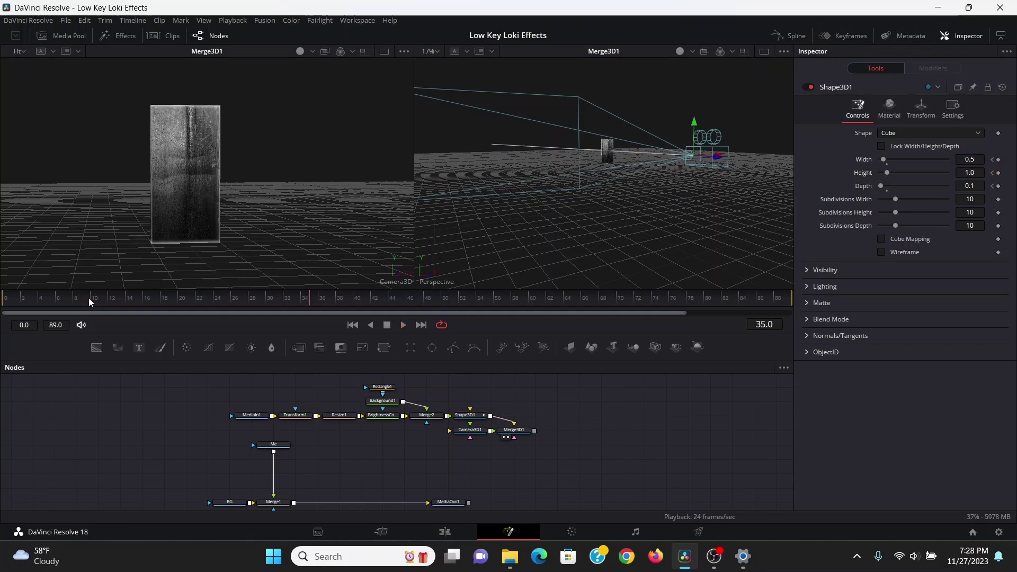
- Show the Shape3D1 width, height and depth animation curves in the Spline editor, fitted to view
left_click(465, 416)
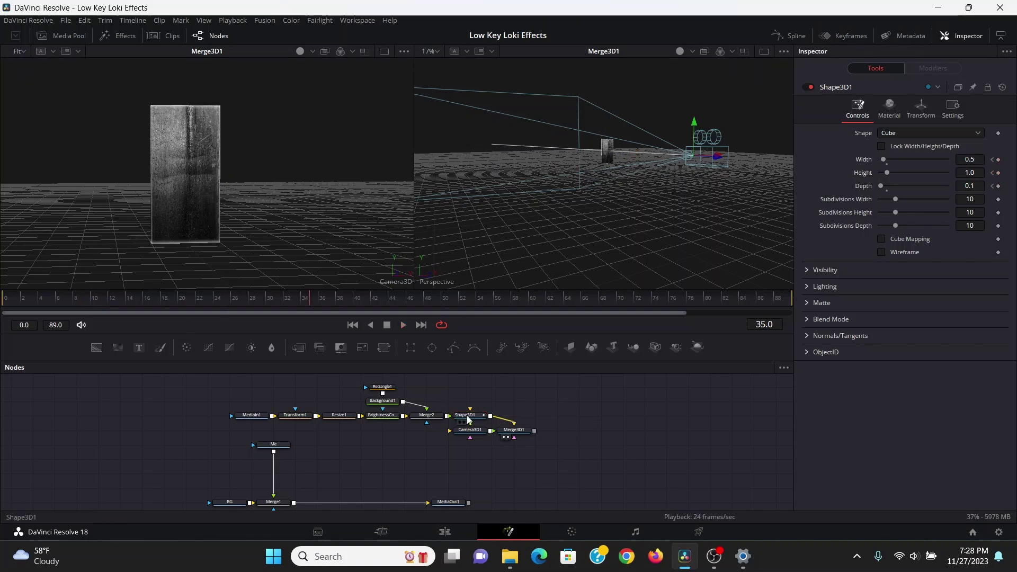
left_click(791, 37)
left_click(744, 368)
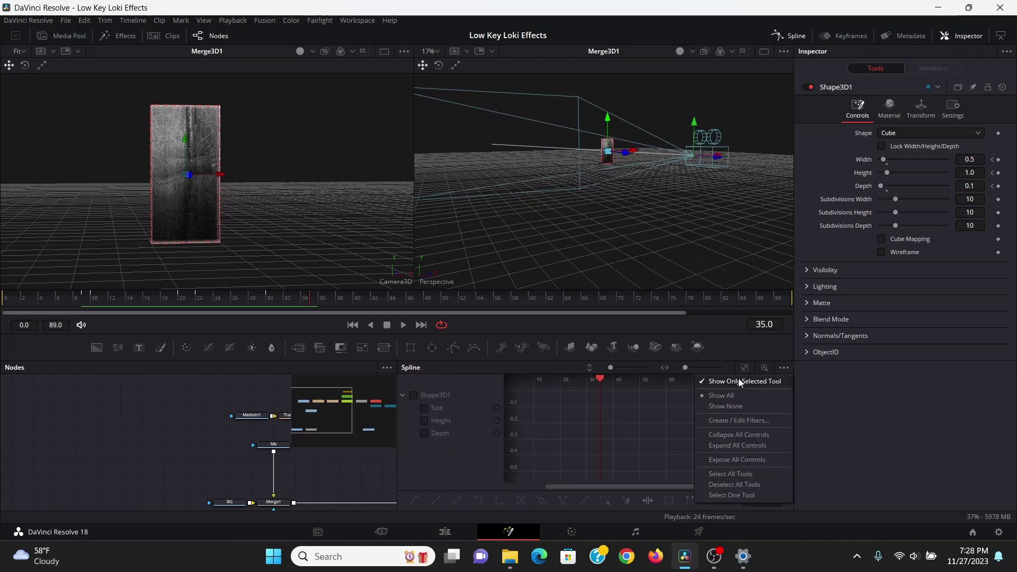
left_click(311, 469)
left_click_drag(315, 466, 121, 473)
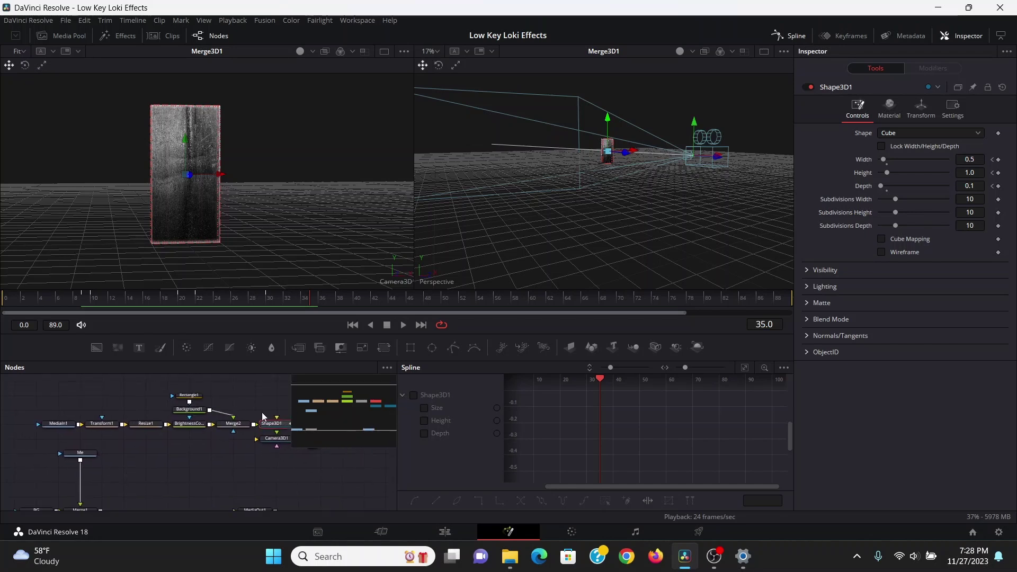
left_click(414, 395)
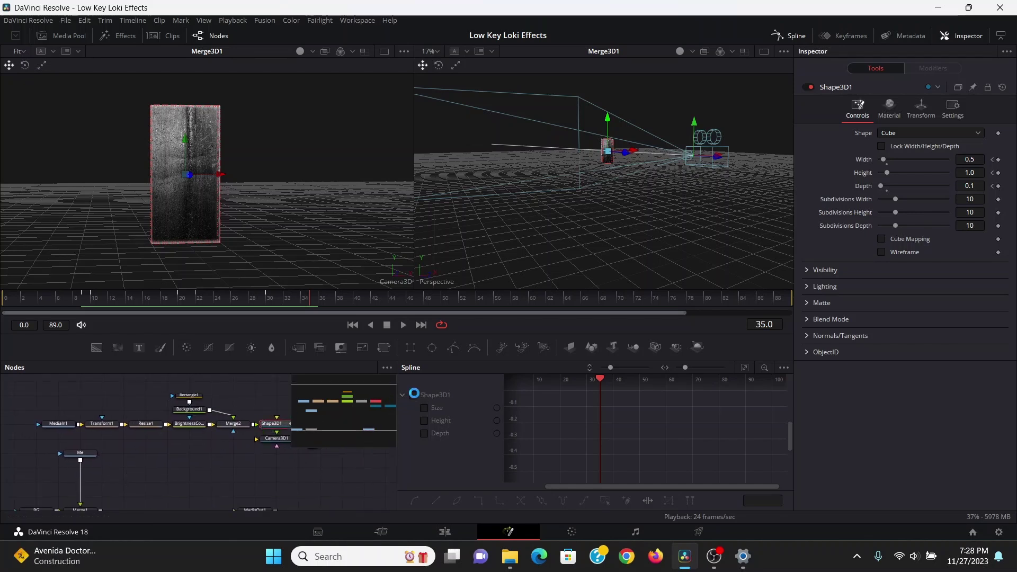
left_click(745, 368)
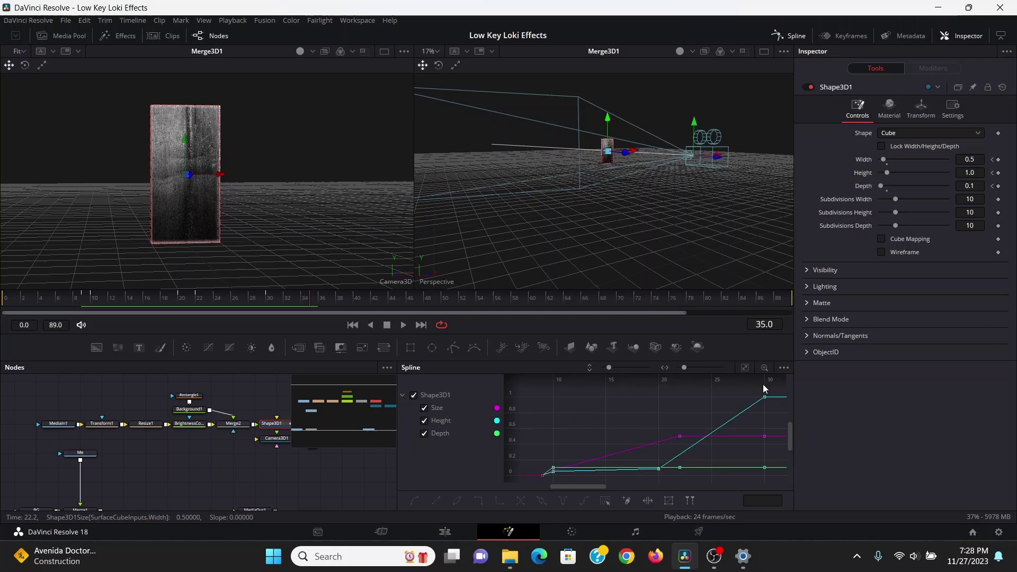
- Smooth all the cube's animation keyframes and play the door's opening from about frame 9
left_click_drag(778, 394, 523, 499)
key("shift+s")
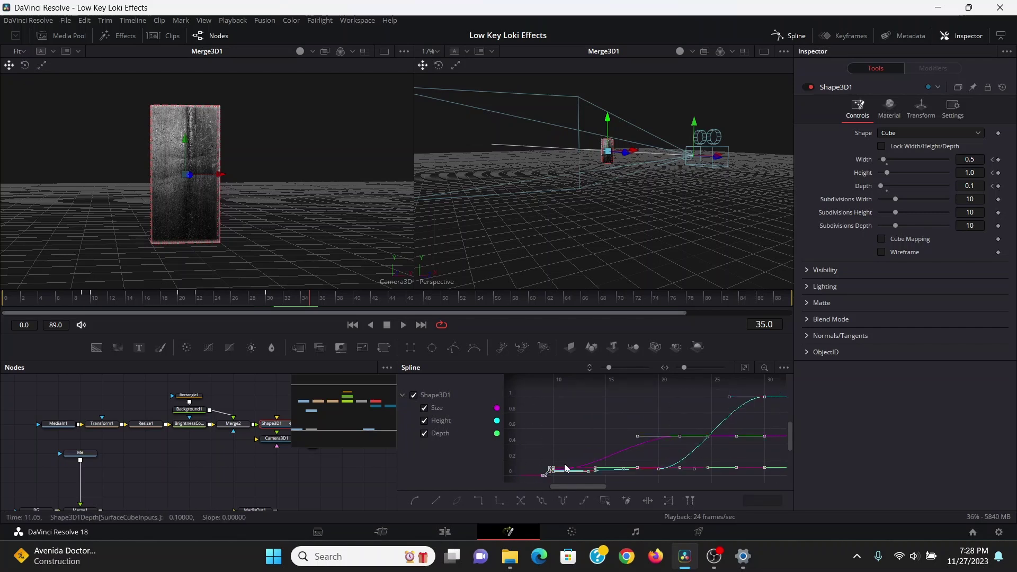
left_click(81, 303)
key("space")
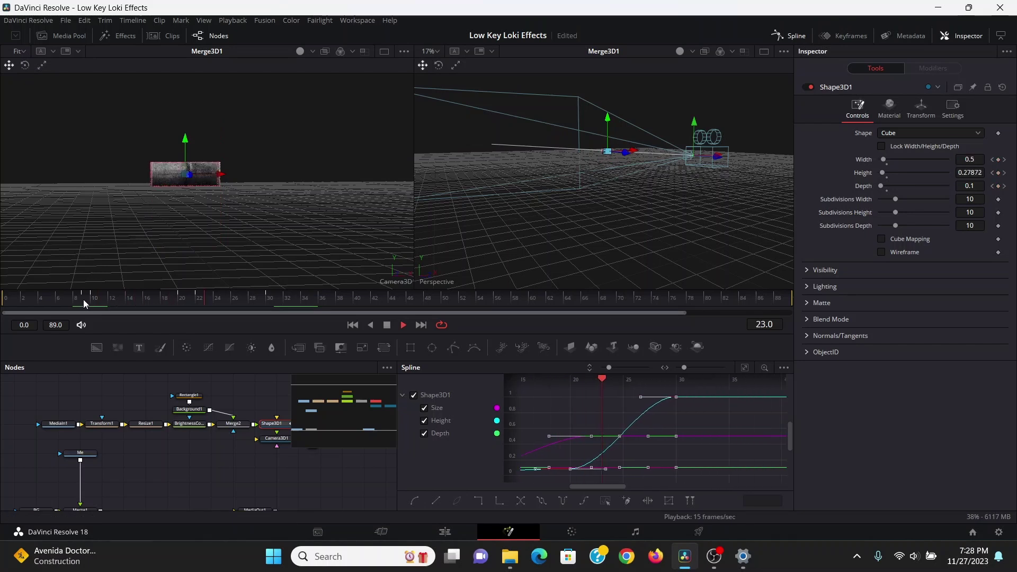
key("space")
- Add a Renderer 3D node after Merge3D1 and expand its output channel options
left_click(323, 439)
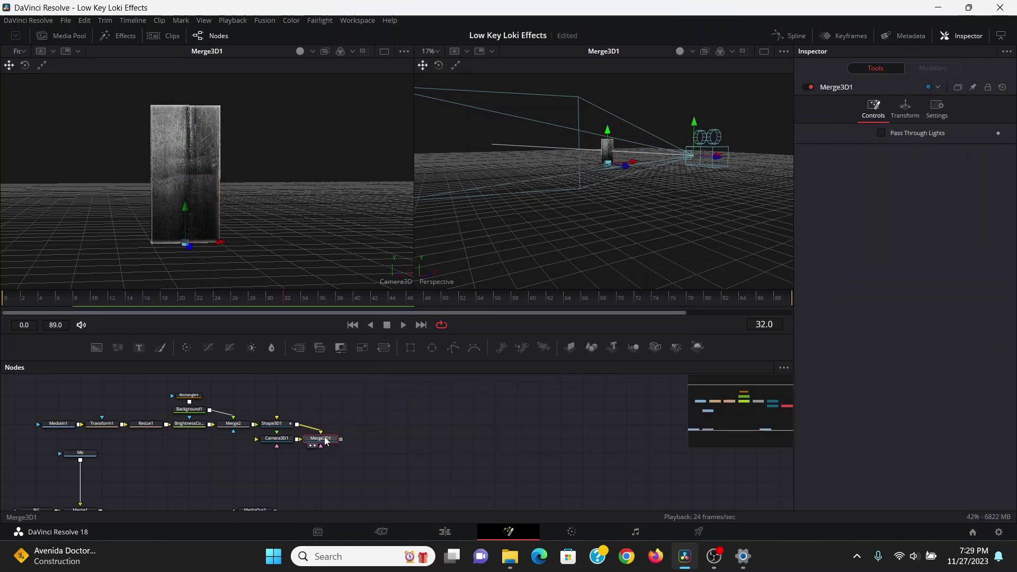
key("shift+space")
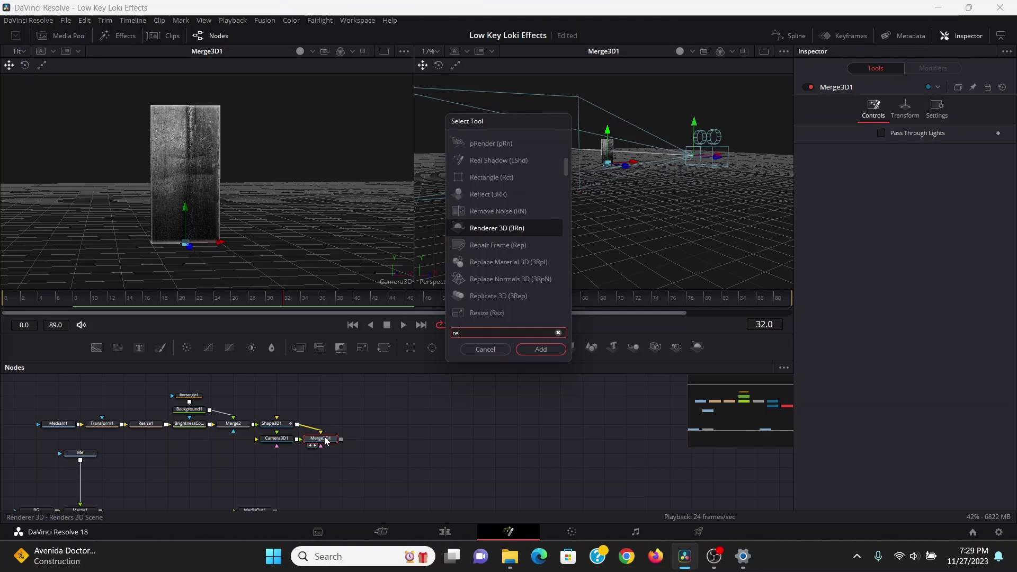
key("Return")
left_click(808, 228)
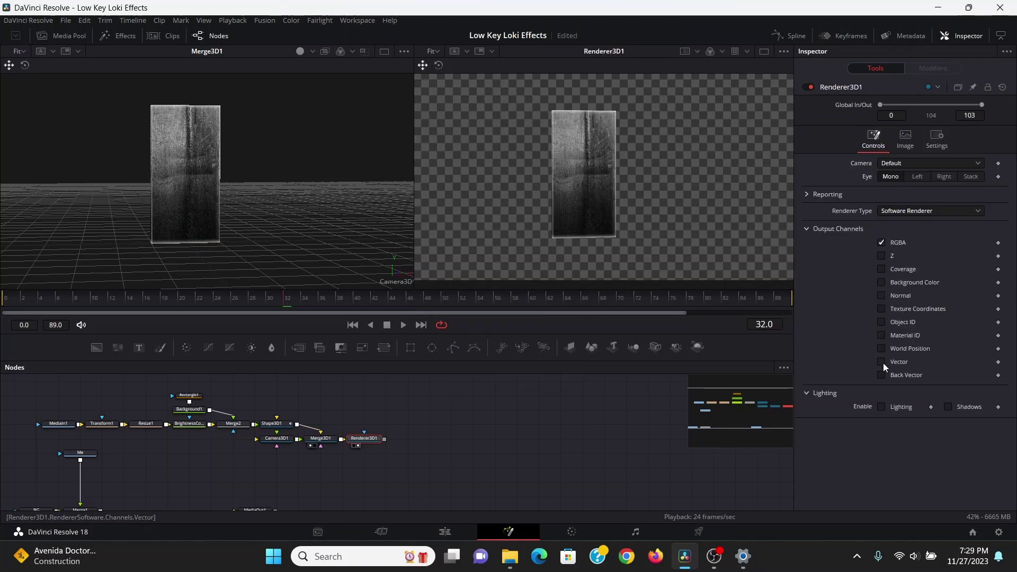
- Set the renderer's image depth to float16
left_click(915, 141)
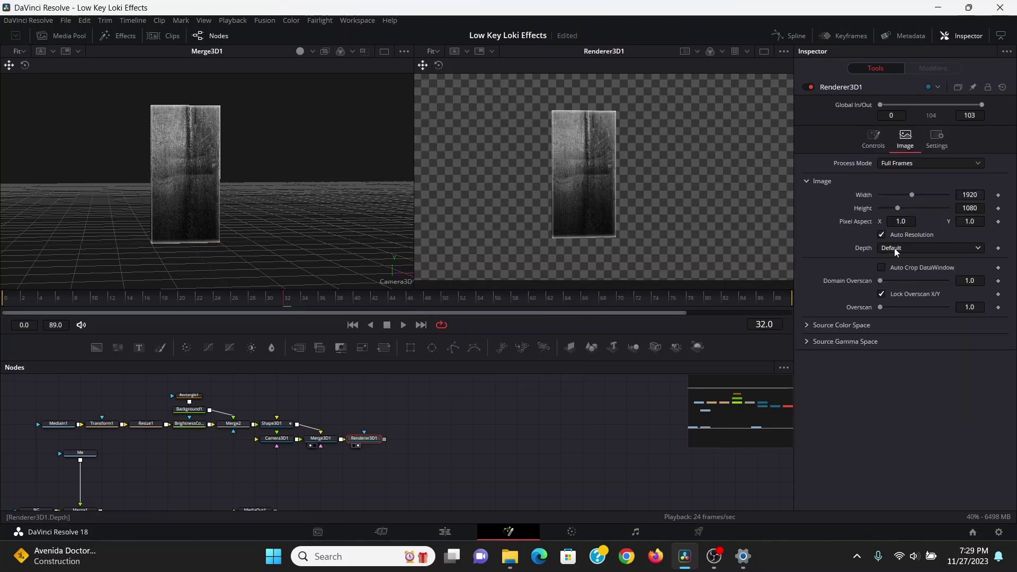
left_click(894, 248)
left_click(898, 297)
- Add a Vector Motion Blur after Renderer3D1, view it and scrub through the door's opening to frame 30
key("shift+space")
type("re")
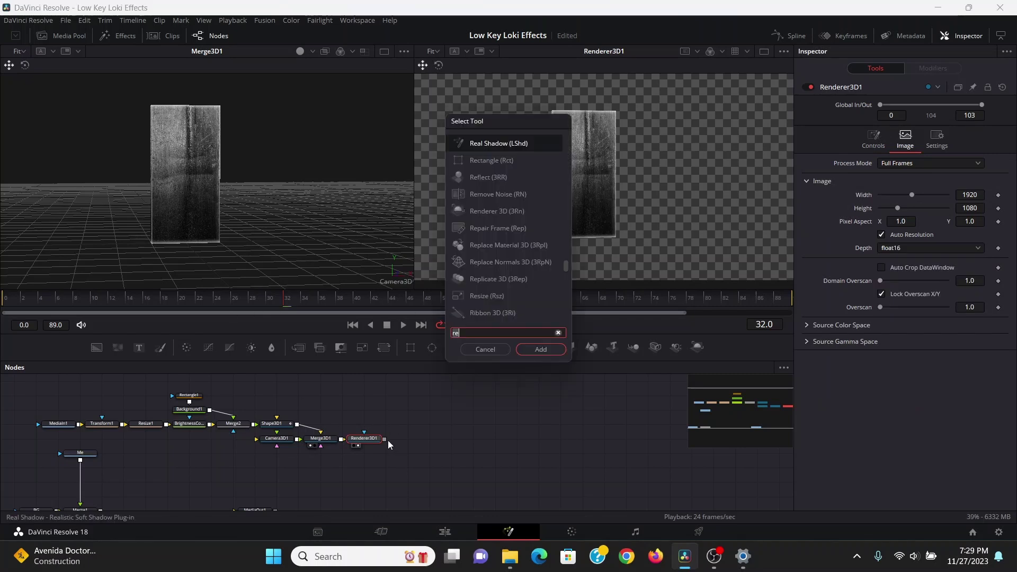
type("vbl")
key("Down")
key("Return")
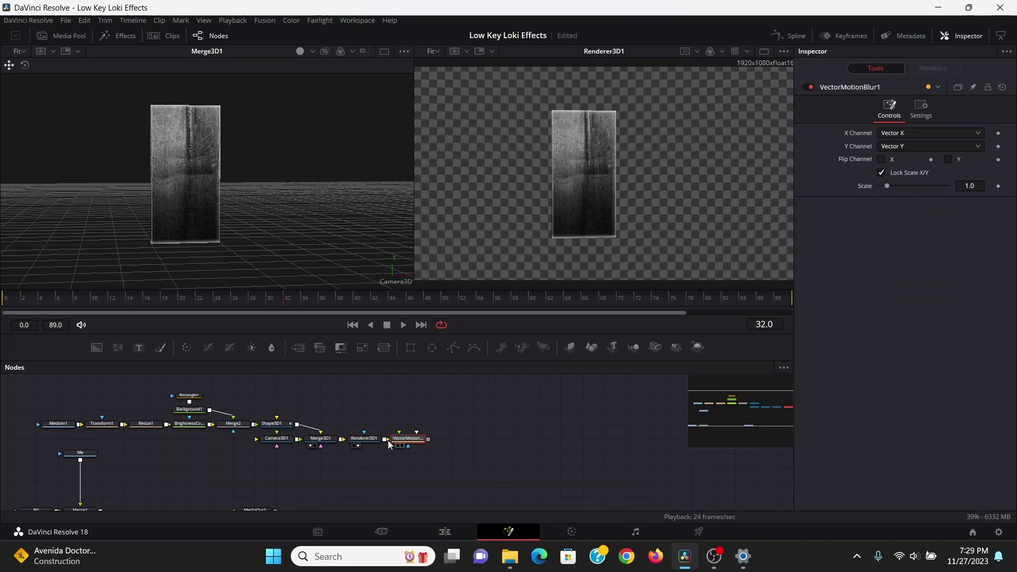
key("2")
left_click_drag(127, 297, 269, 295)
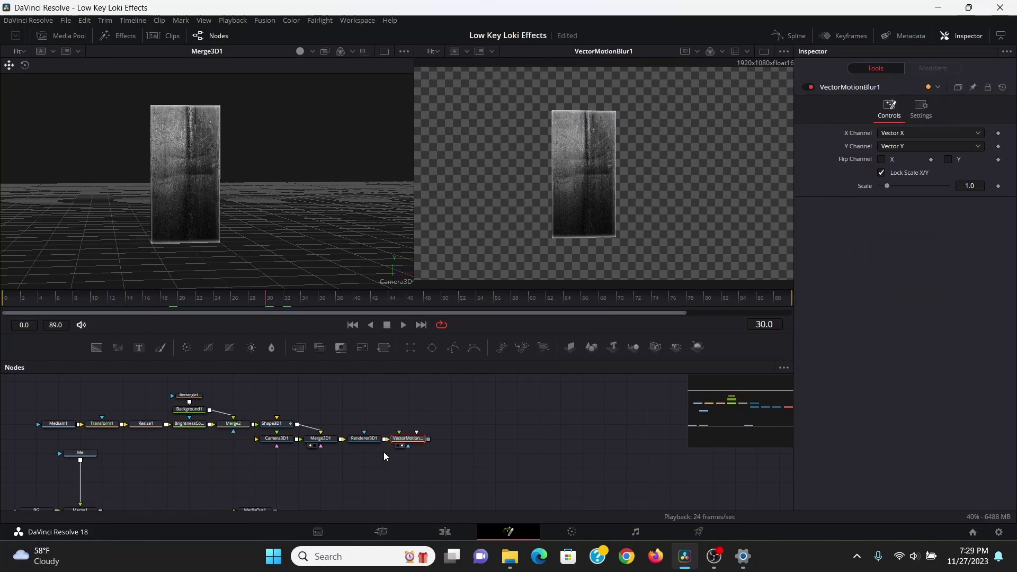
- Add a Color Corrector after the motion blur, view it and tint the door orange at about 0.40 strength
key("shift+space")
type("cc")
key("Return")
key("2")
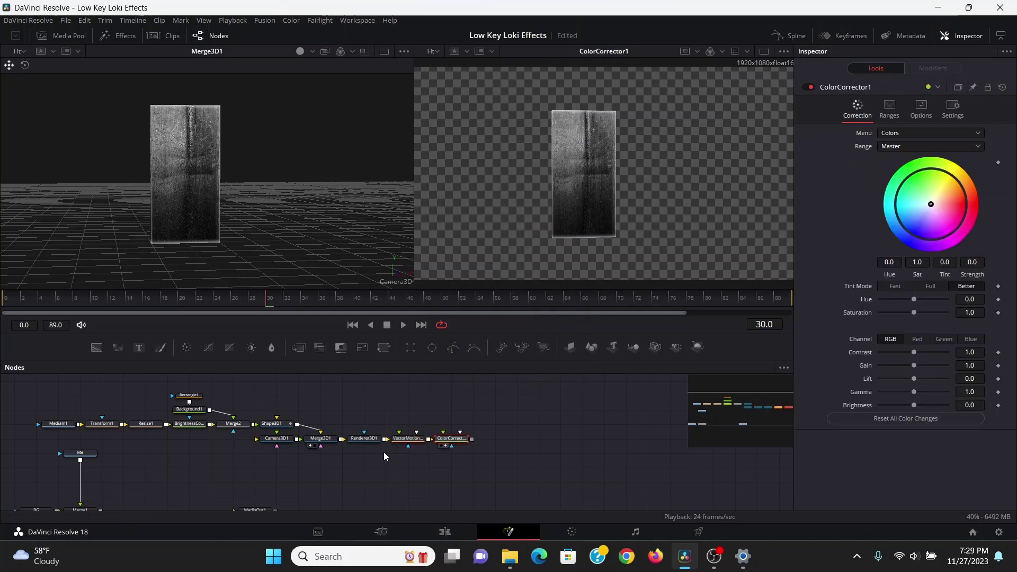
left_click_drag(932, 206, 950, 192)
- Add and view a Soft Glow after the Color Corrector, with glow size 56.7 and a slightly raised threshold
key("shift+space")
type("sof")
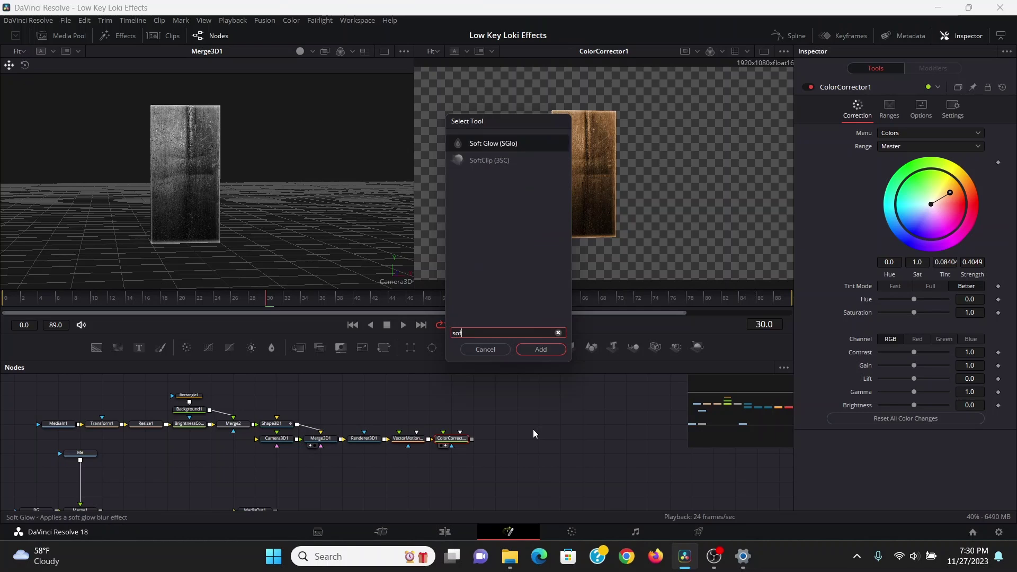
key("Return")
key("2")
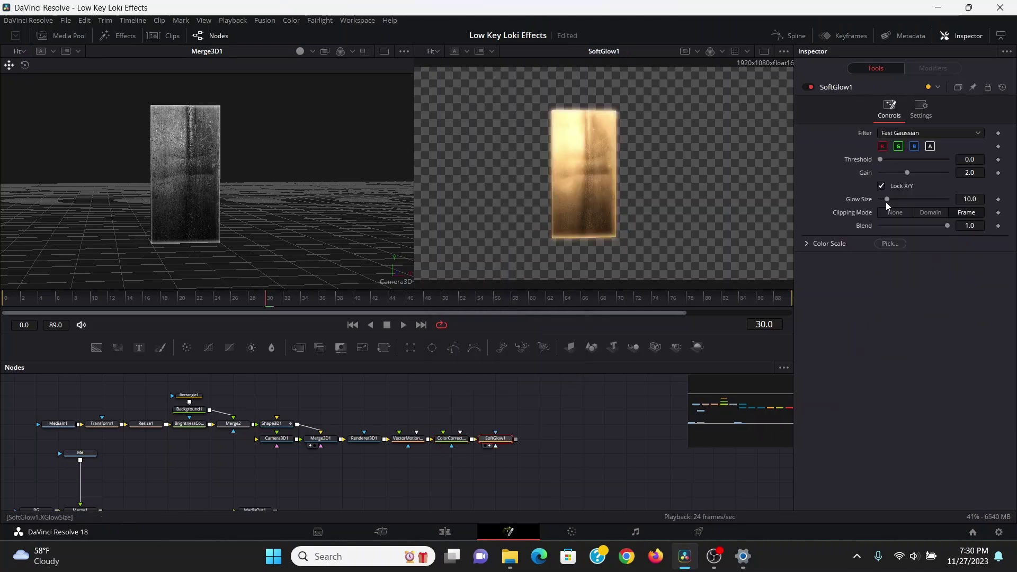
left_click_drag(888, 199, 918, 198)
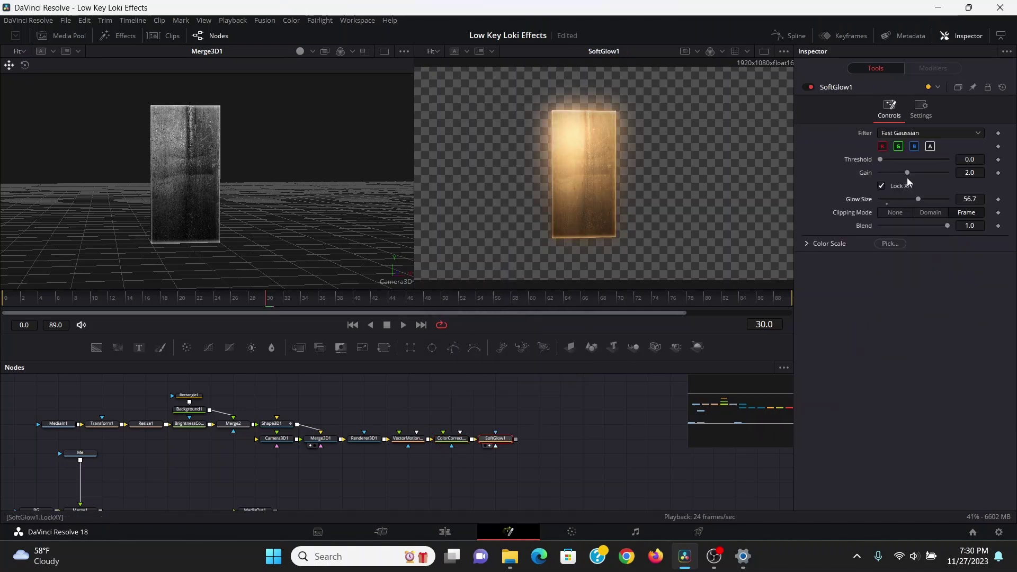
left_click_drag(883, 159, 891, 158)
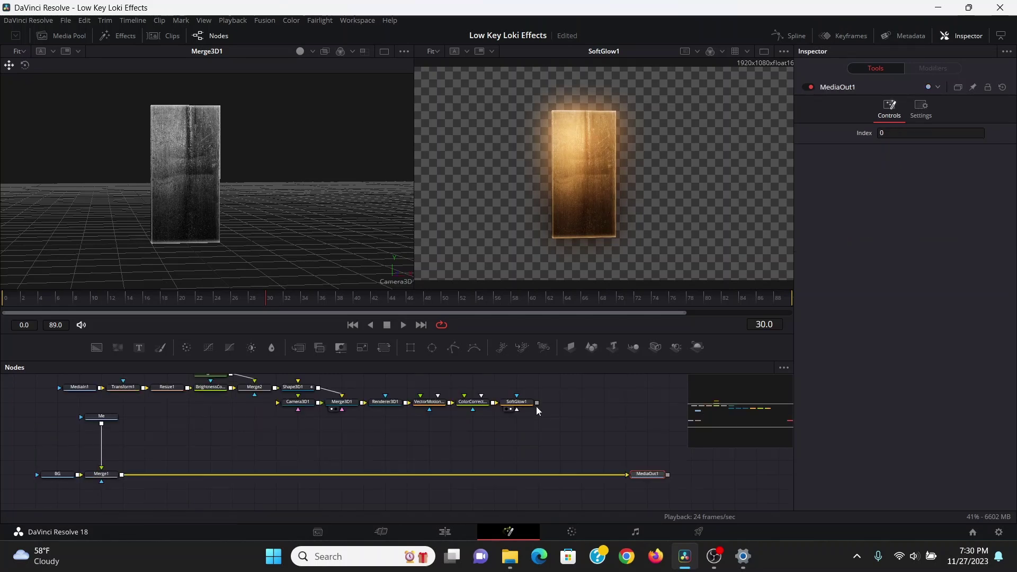
- Merge the glowing door over Merge1's output, view the composite and set the new merge's apply mode to Screen
left_click_drag(536, 406, 127, 475)
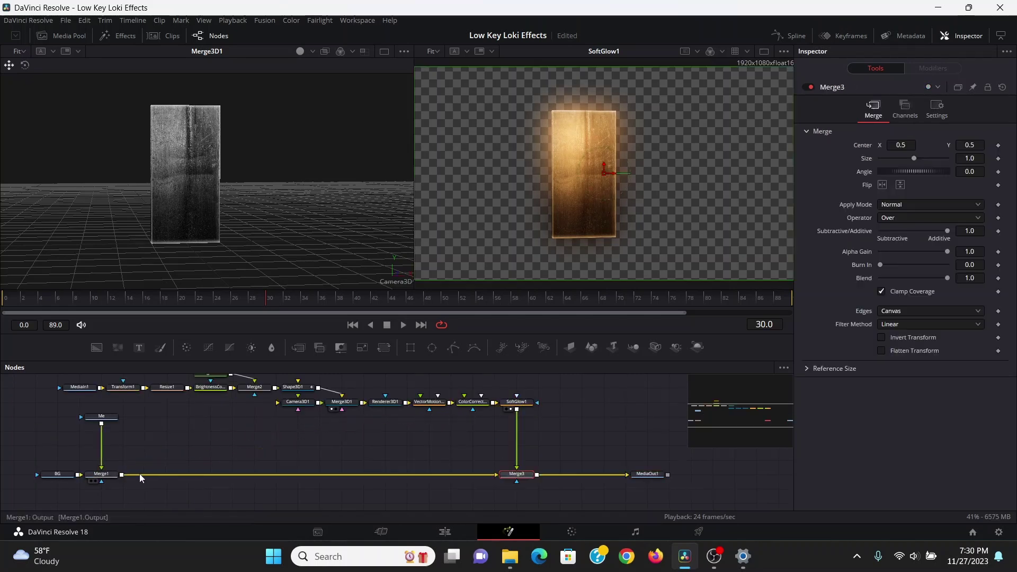
left_click(510, 481)
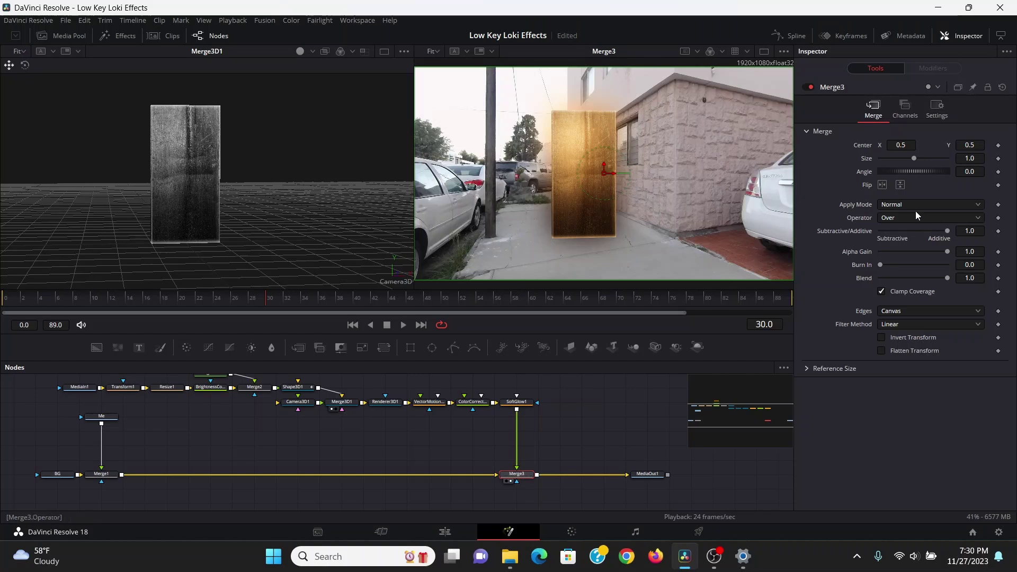
left_click(915, 206)
left_click(903, 230)
scroll(608, 286, "up", 1)
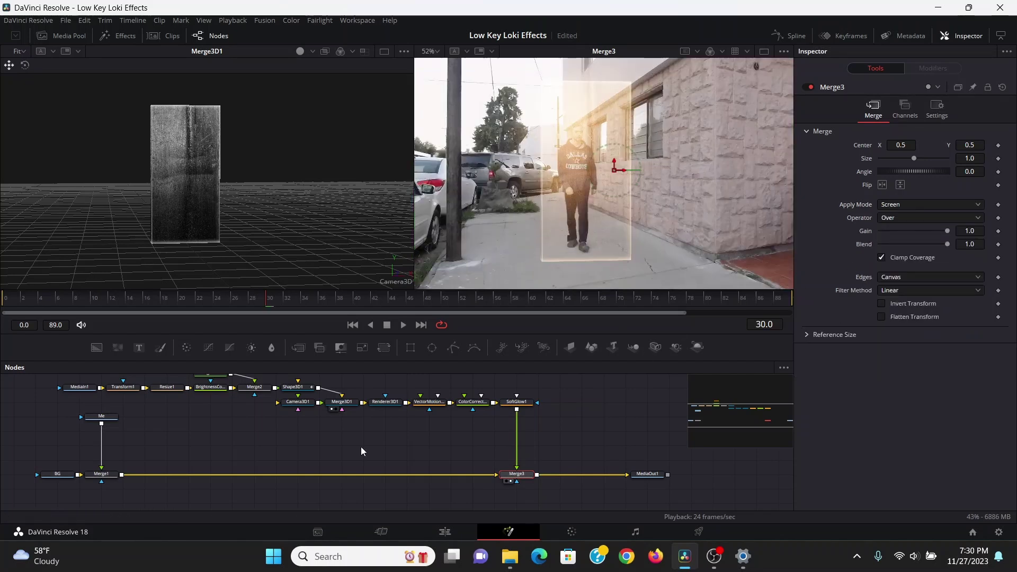
- Add a Prism Blur after Merge1 and centre it on the door at X 0.439782, Y 0.503514
left_click(106, 475)
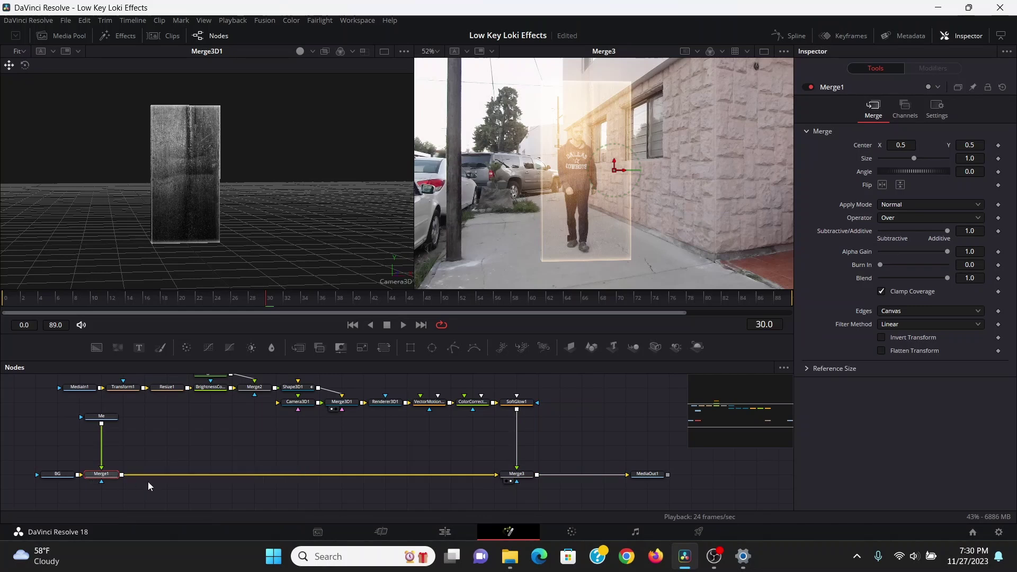
key("shift+space")
key("Return")
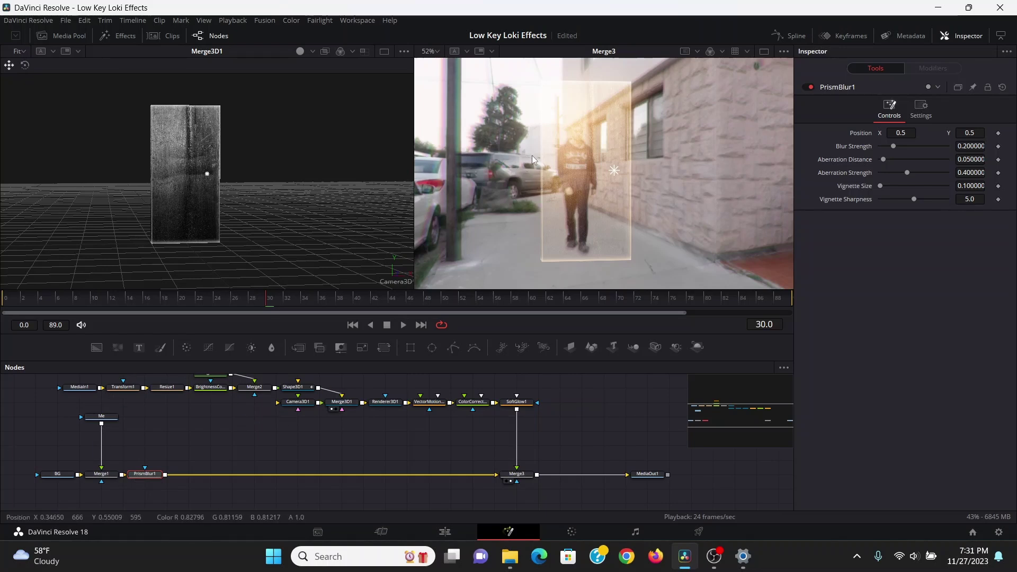
left_click_drag(614, 170, 588, 165)
- Set the Prism Blur's strength to 0.504 and aberration distance to 0.291, and mask it with ColorCorrector1's output
mouse_move(893, 145)
left_mouse_down()
mouse_move(915, 145)
mouse_move(899, 157)
left_mouse_up()
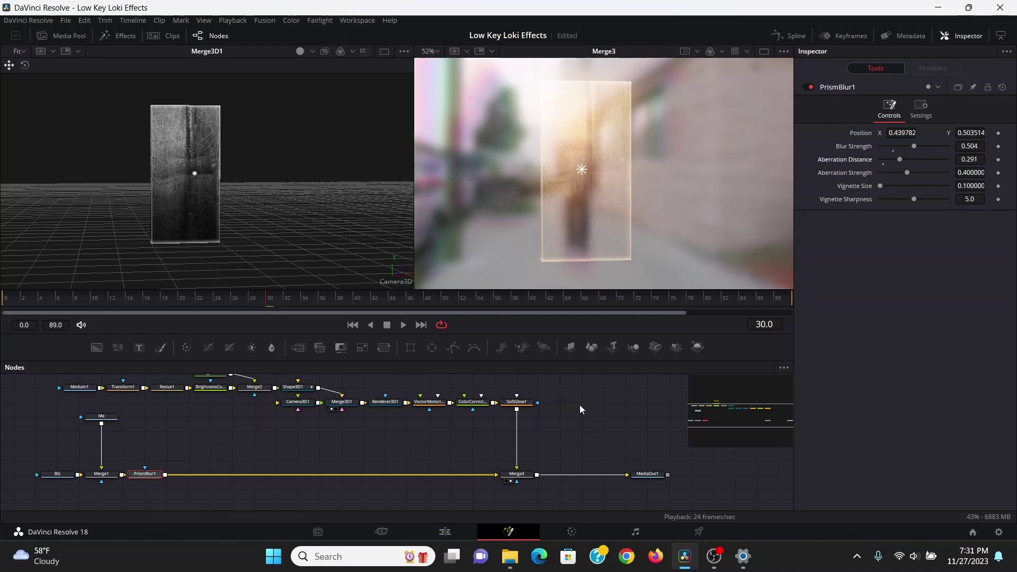
left_click_drag(494, 403, 145, 467)
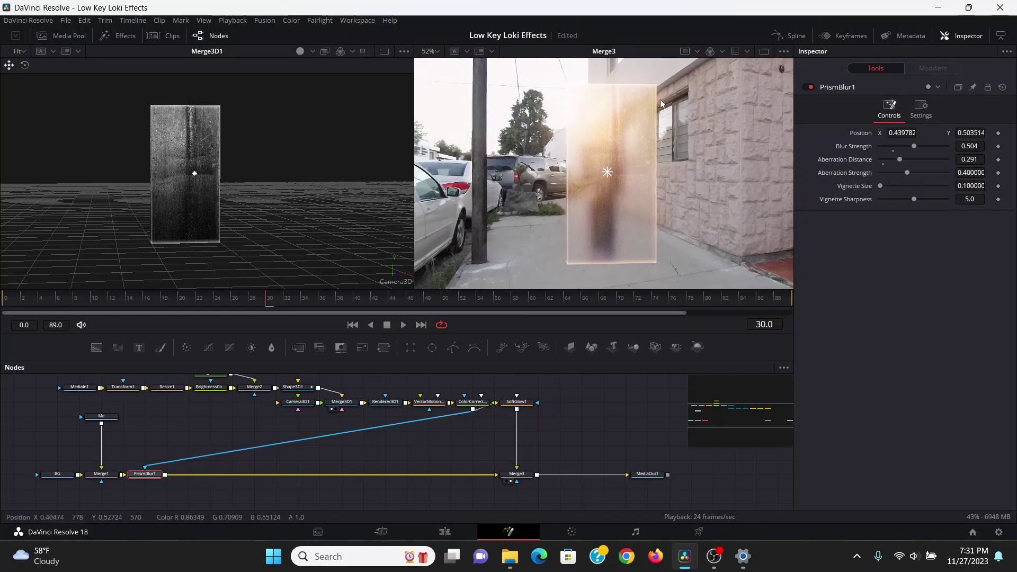
- Add a Brightness/Contrast after PrismBlur1 with gain 0.766, masked by ColorCorrector1's output
key("shift+space")
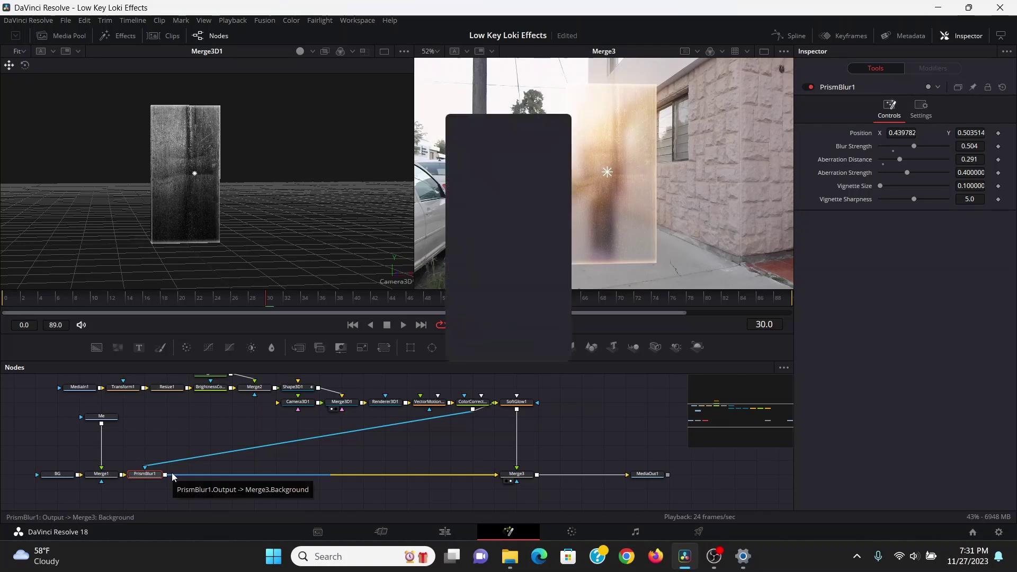
type("prbr")
key("Return")
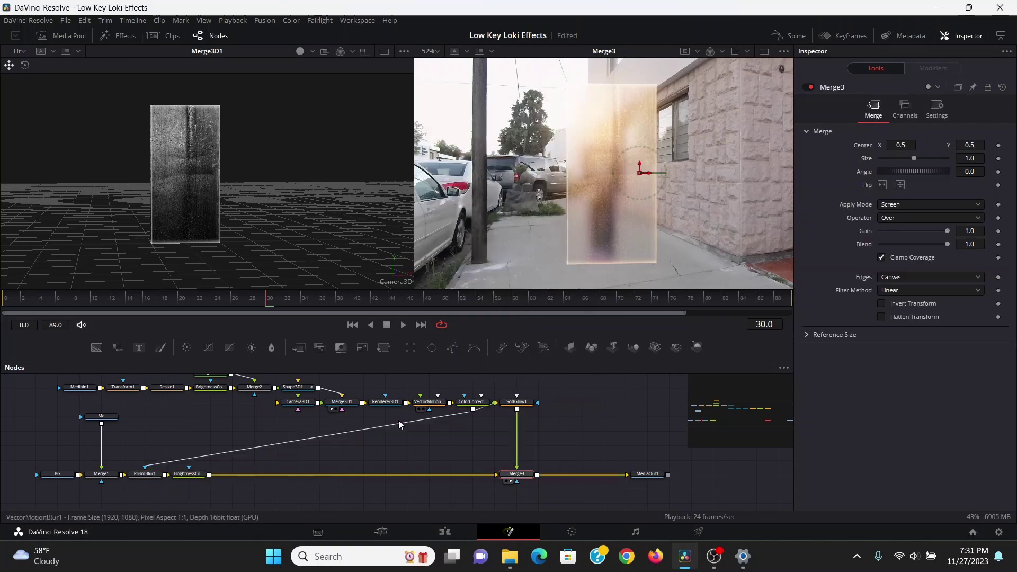
left_click(195, 476)
left_click_drag(913, 146, 906, 146)
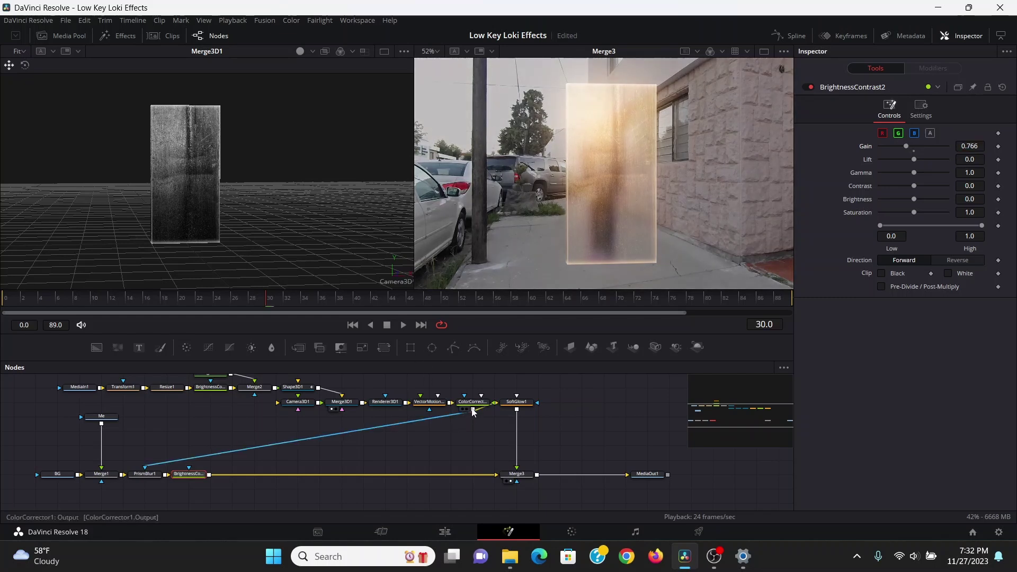
left_click_drag(473, 412, 189, 468)
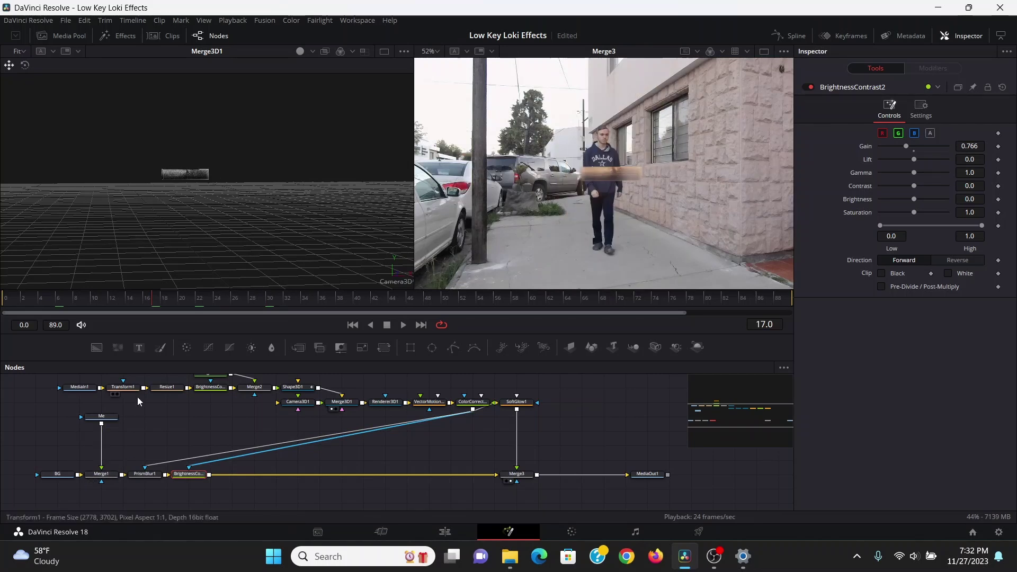
- Mask the Me clip with ColorCorrector1's output and raise the mask's Low level to about 0.578
left_click_drag(473, 409, 103, 417)
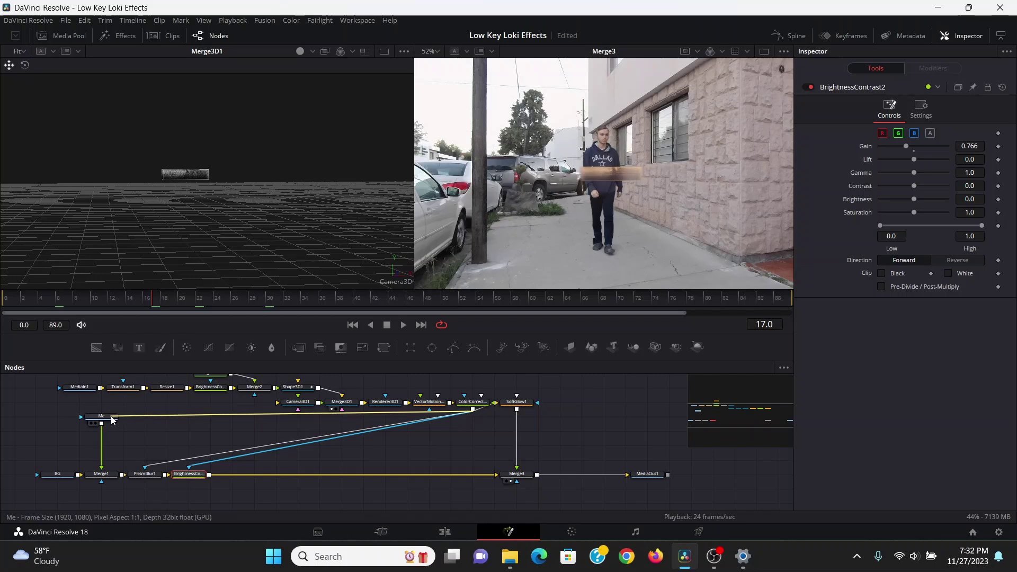
scroll(609, 167, "up", 6)
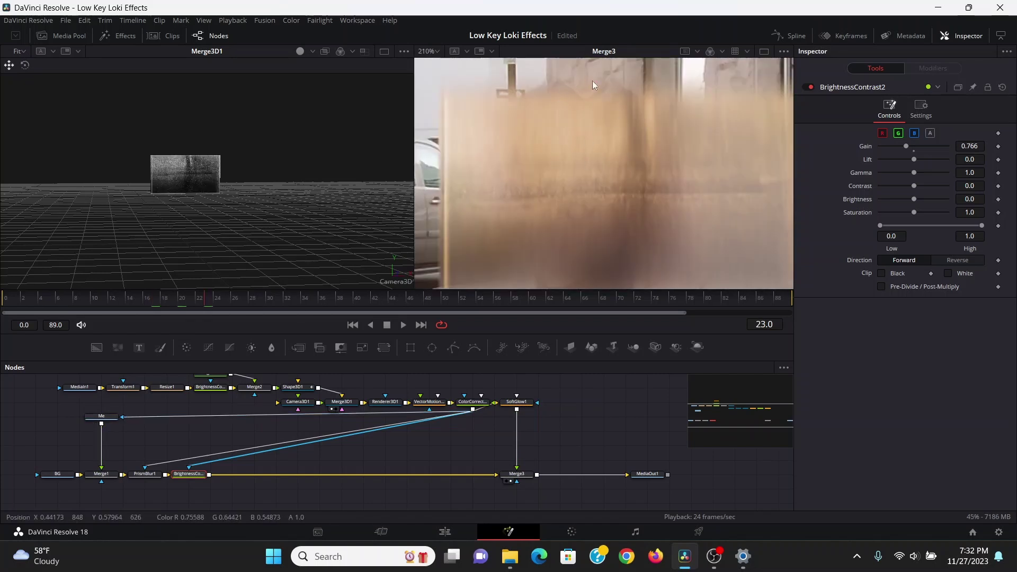
left_click(101, 416)
left_click(936, 153)
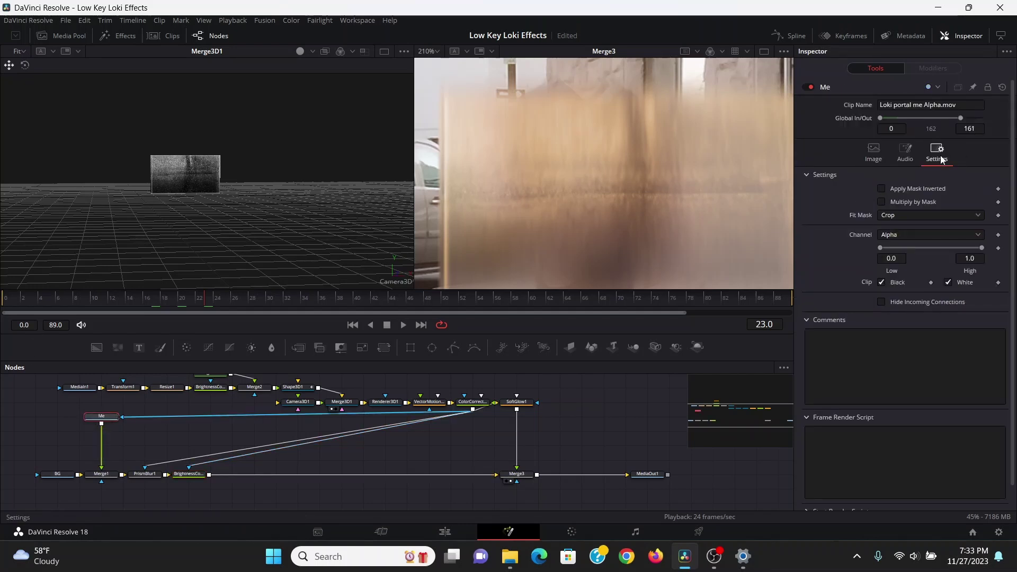
left_click_drag(880, 248, 933, 251)
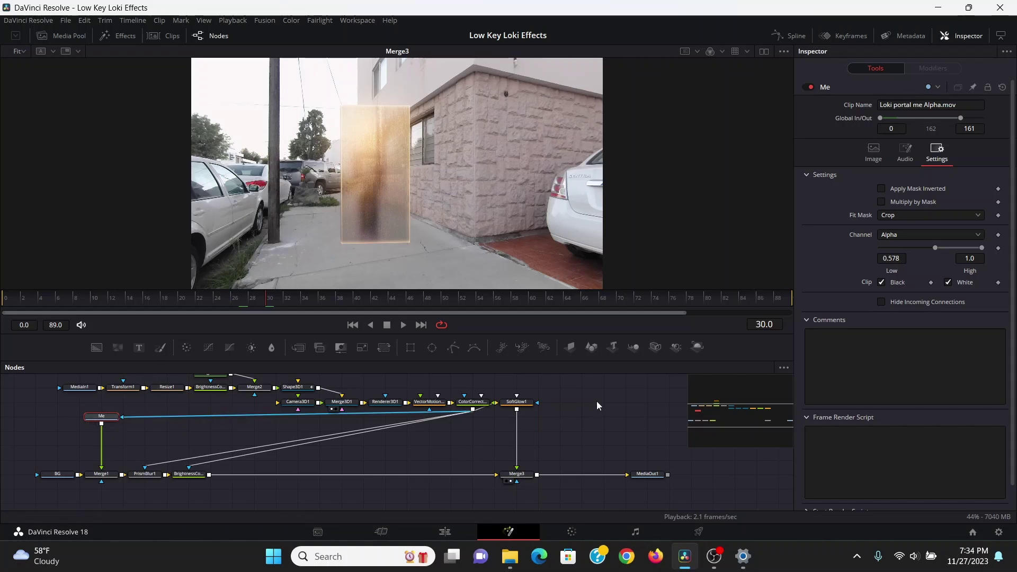
- Paste a copy of the Me clip, merge it over Merge3's output before MediaOut1, and view Merge4
key("ctrl+v")
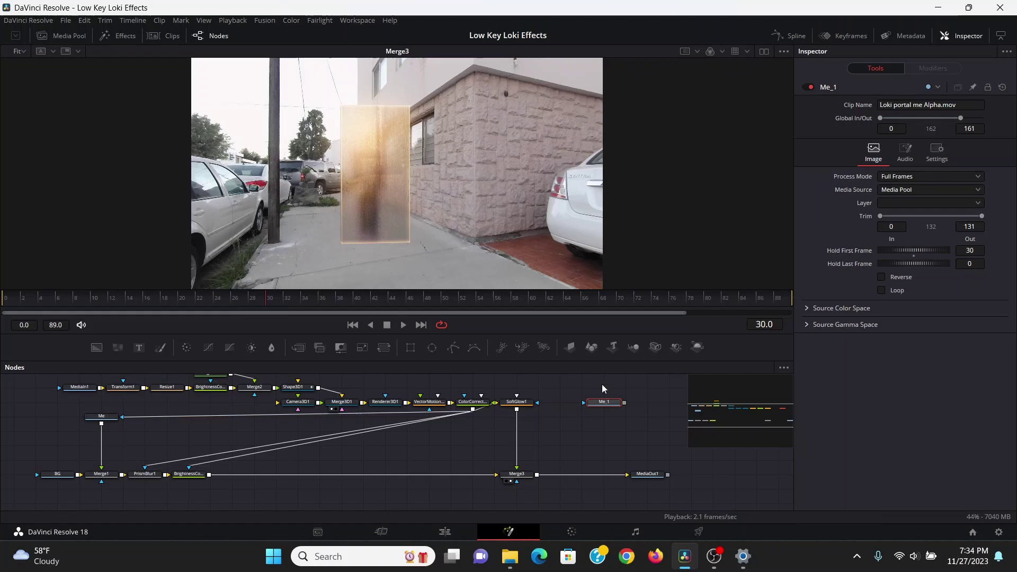
left_click_drag(523, 417, 414, 490)
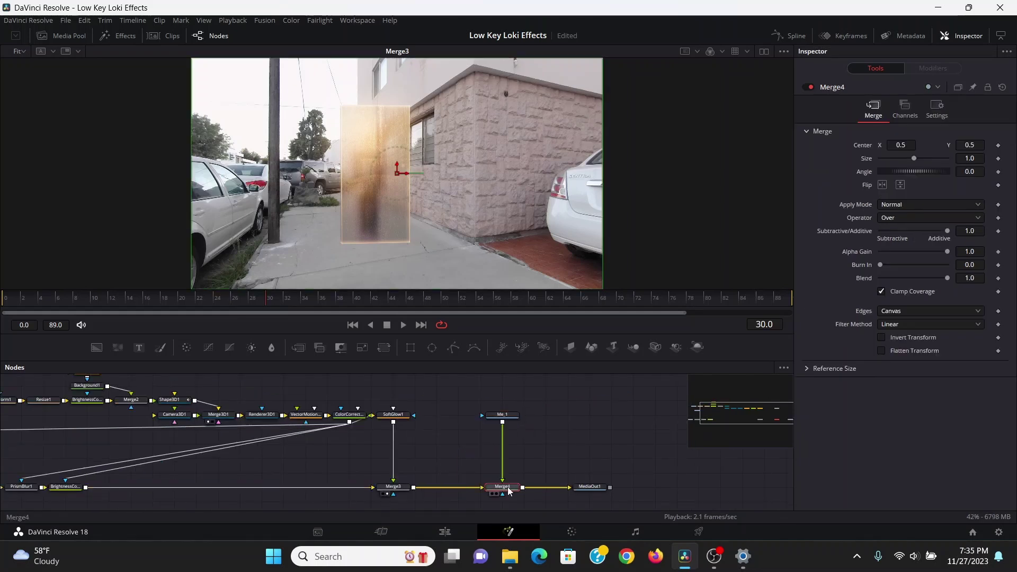
key("1")
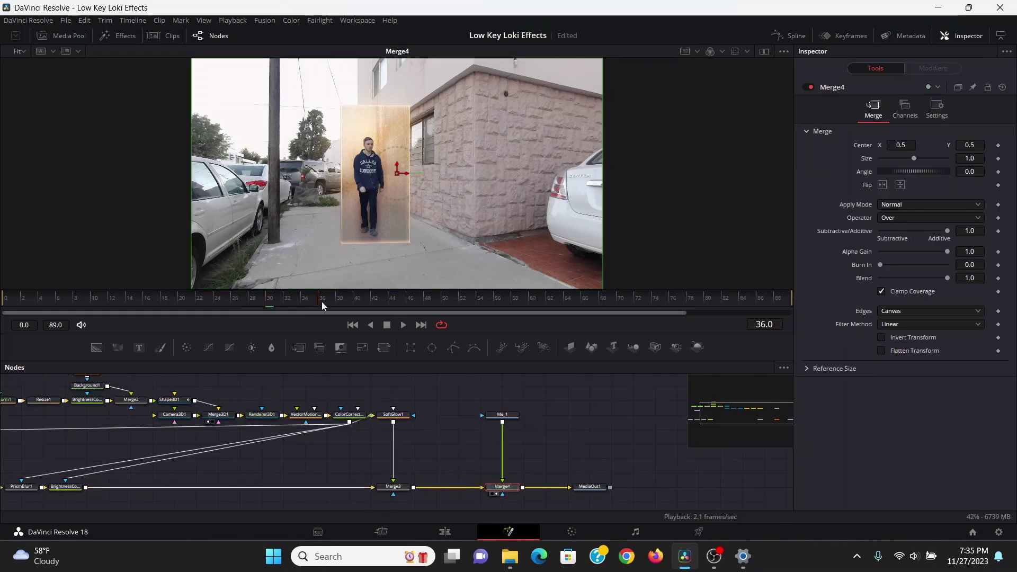
- At frame 40, add an Erode/Dilate node fed by the Me_1 clip and view its output
left_click_drag(342, 300, 354, 301)
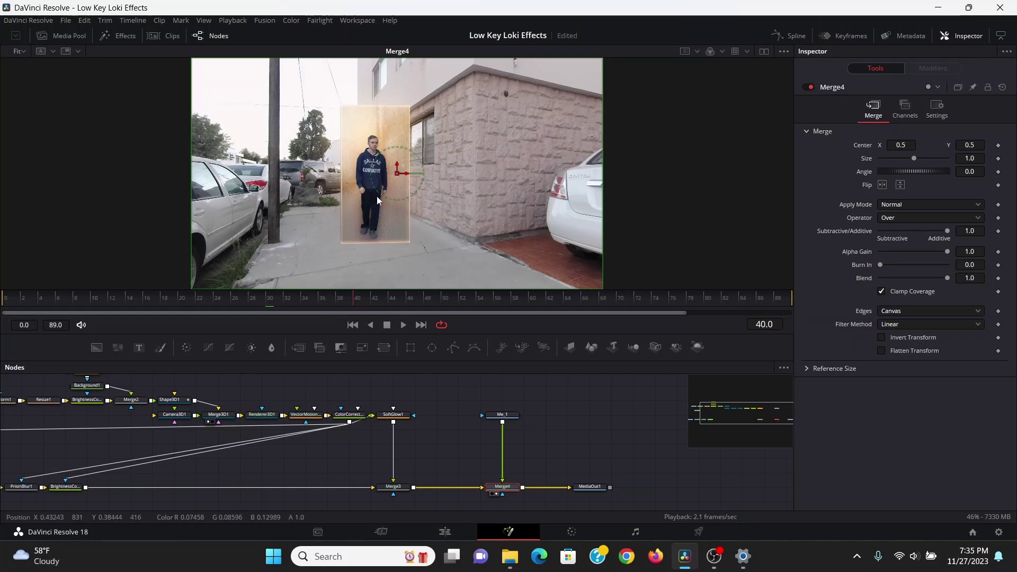
scroll(383, 189, "up", 2)
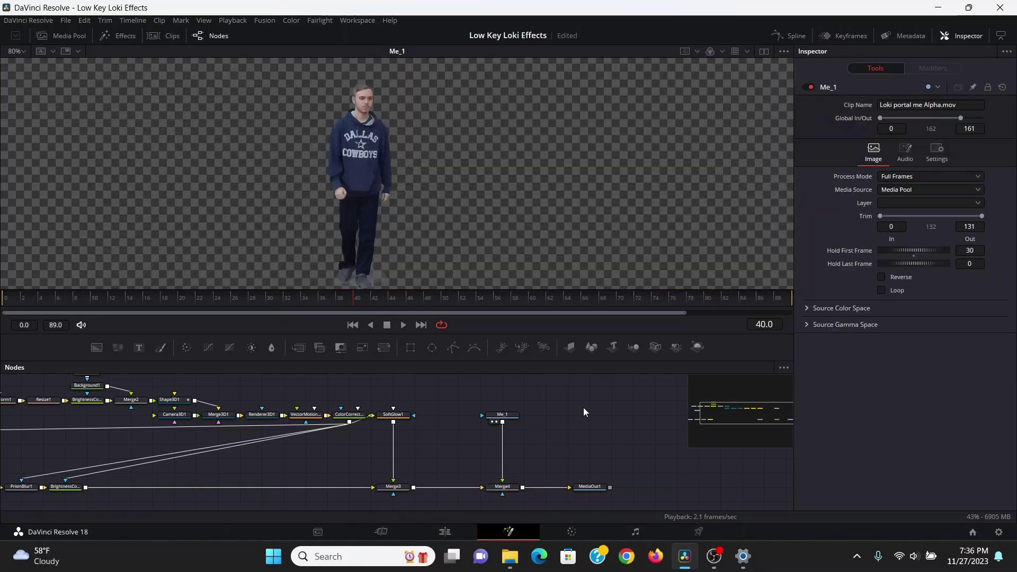
key("shift+space")
type("er")
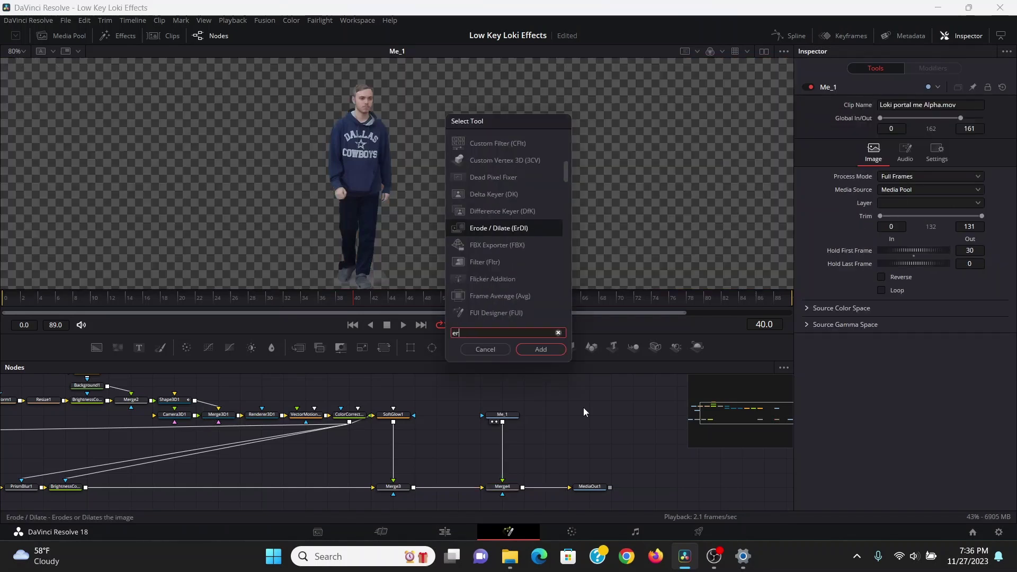
key("Return")
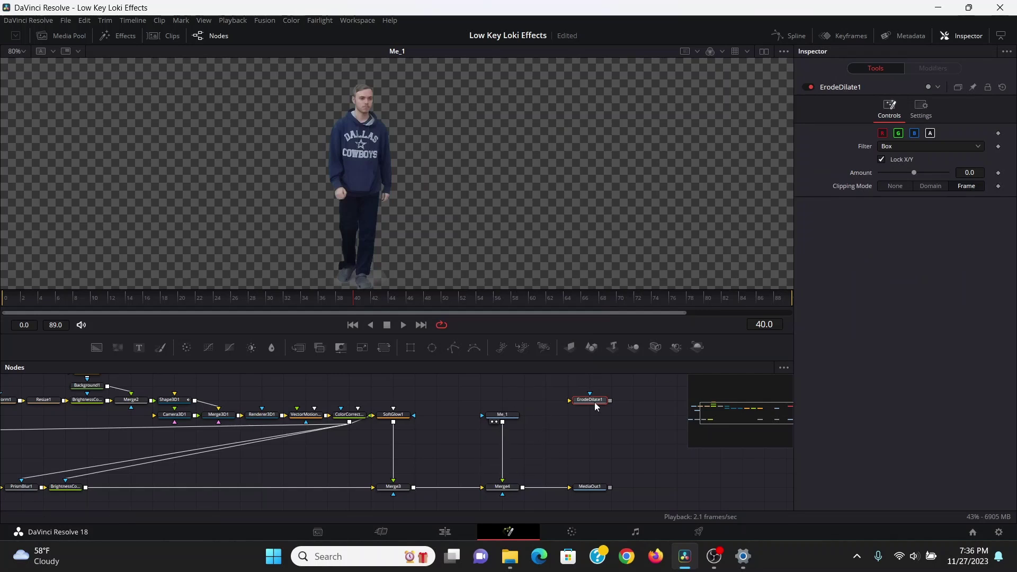
left_click_drag(502, 423, 593, 401)
left_click(584, 407)
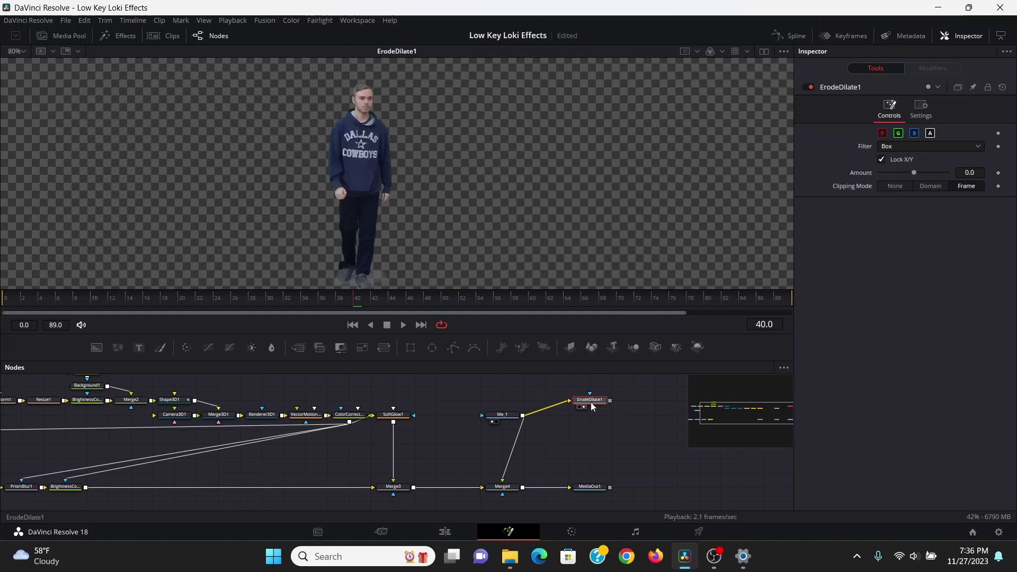
- Set ErodeDilate1's filter to Circle and its amount to -0.04
left_click(893, 148)
left_click(896, 195)
left_click_drag(913, 173, 866, 174)
double_click(866, 174)
double_click(963, 170)
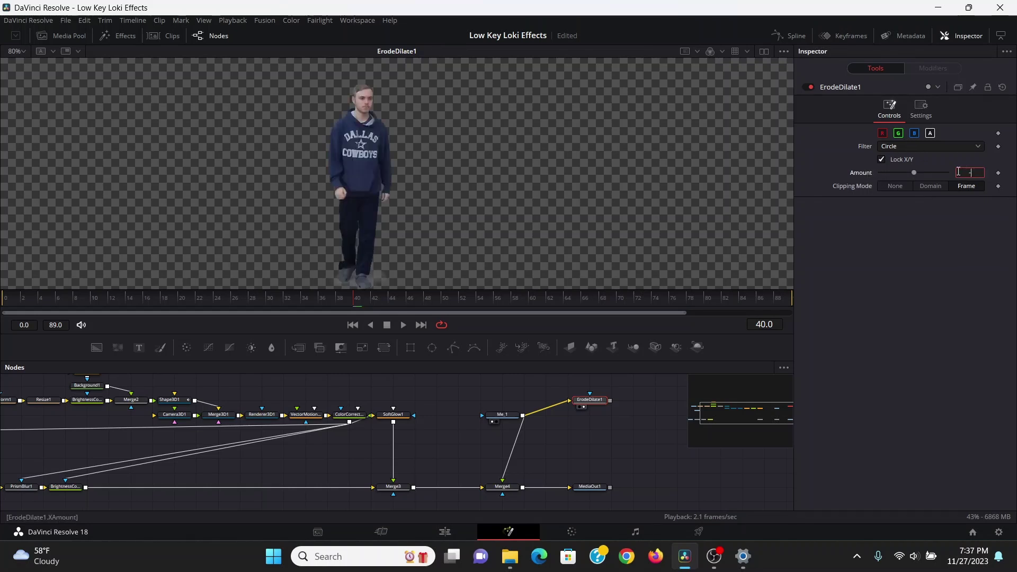
key("Return")
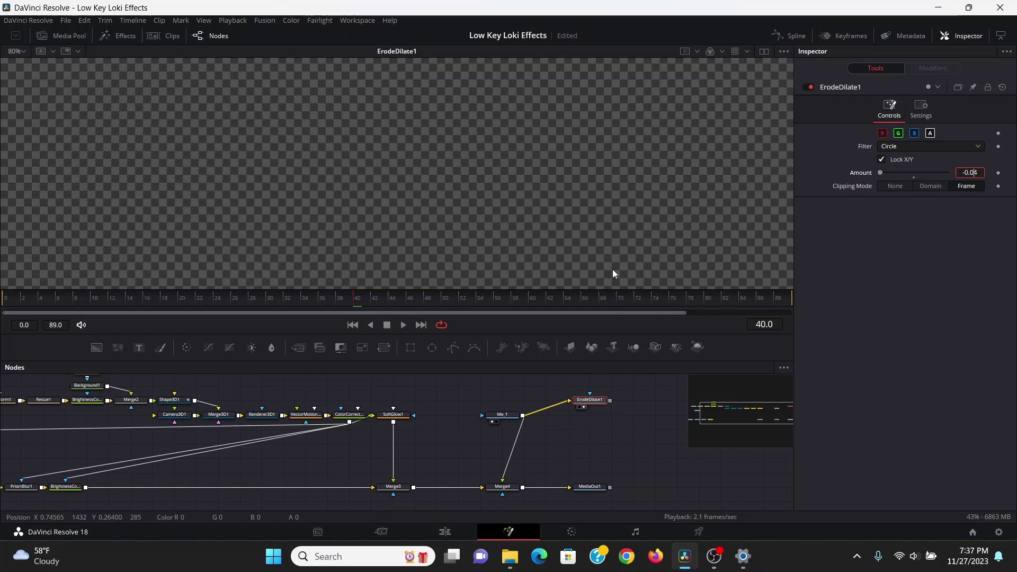
- Animate ErodeDilate1's amount by keyframing the current value at frame 40 and 0.0 at frame 66, and scrub through the result
left_click(999, 173)
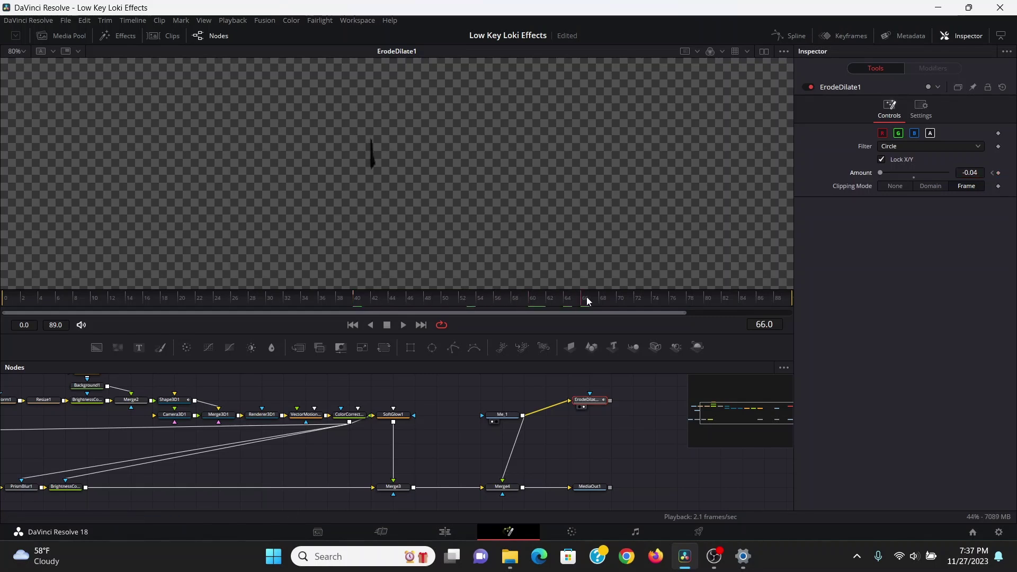
left_click(914, 177)
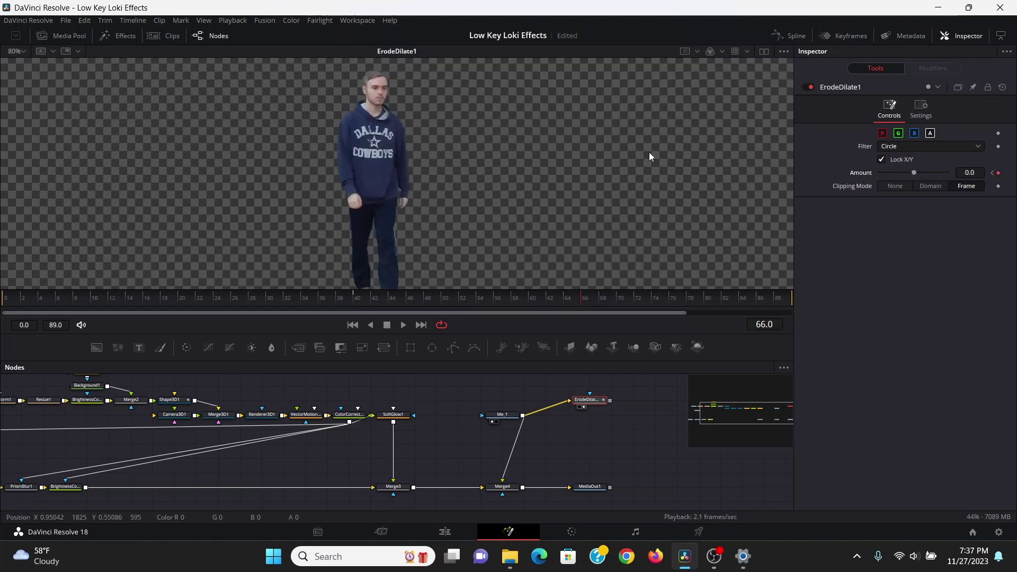
left_click_drag(511, 302, 451, 304)
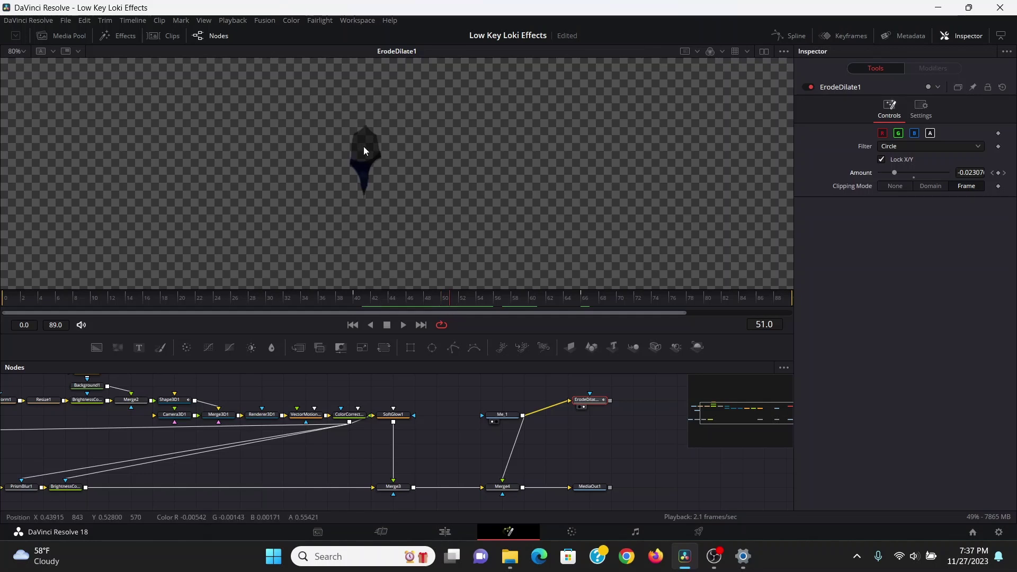
- Check the Me_1 clip's alpha for holes and insert a Matte Control between Me_1 and ErodeDilate1
left_click(506, 415)
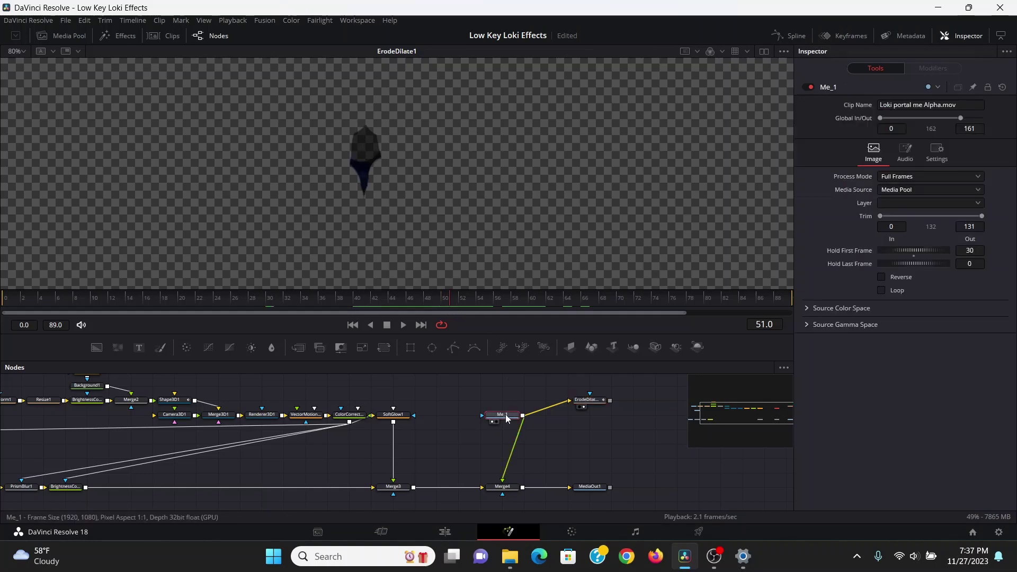
key("1")
key("a")
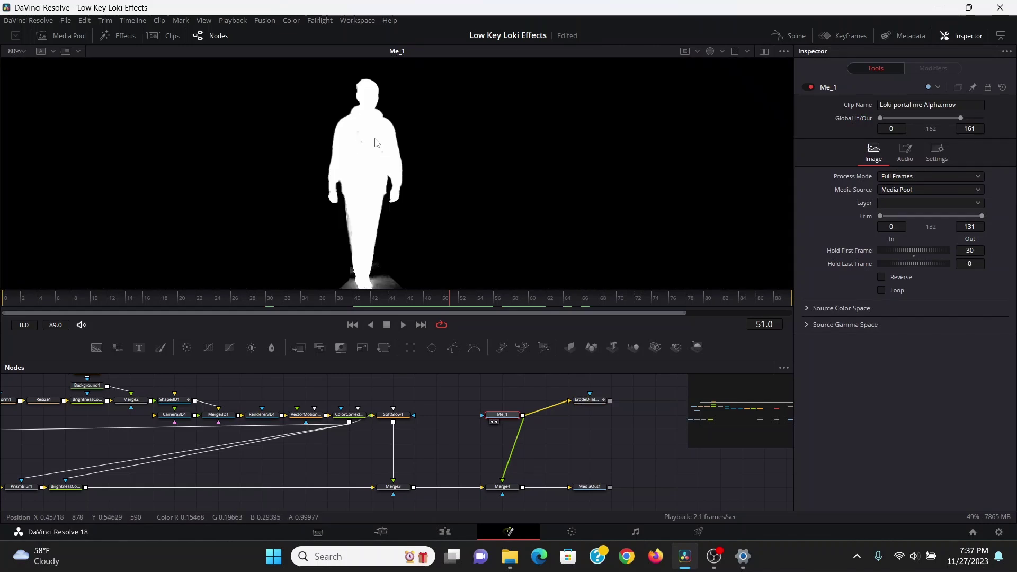
scroll(373, 142, "up", 5)
mouse_move(393, 172)
left_mouse_down()
mouse_move(409, 185)
mouse_move(404, 172)
left_mouse_up()
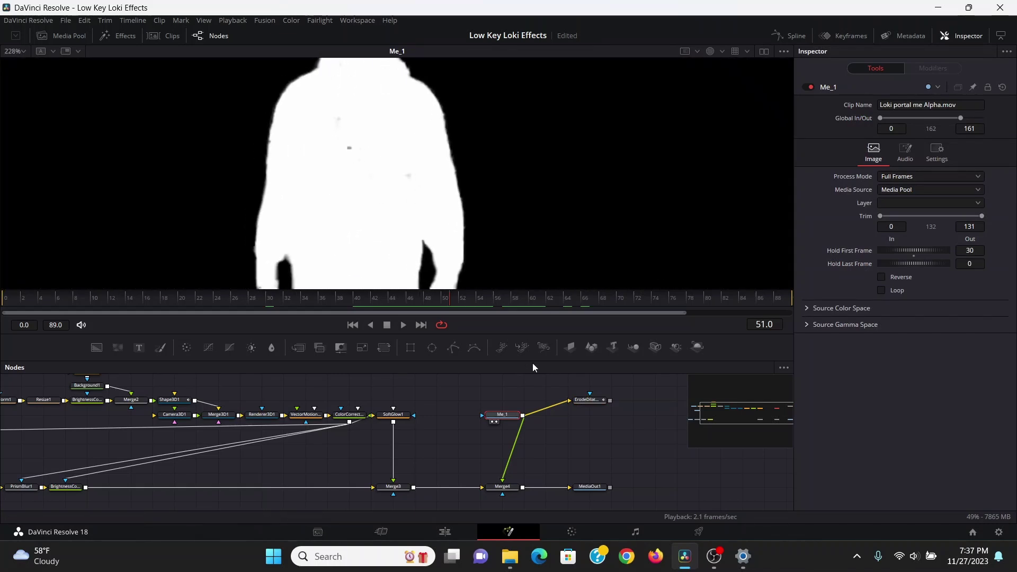
left_click(585, 423)
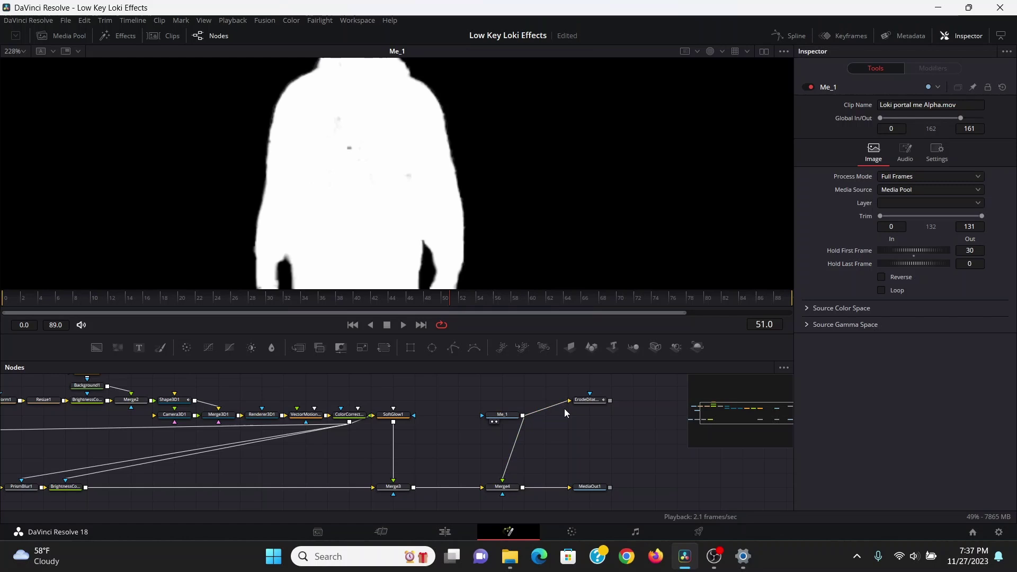
key("shift+space")
type("matt")
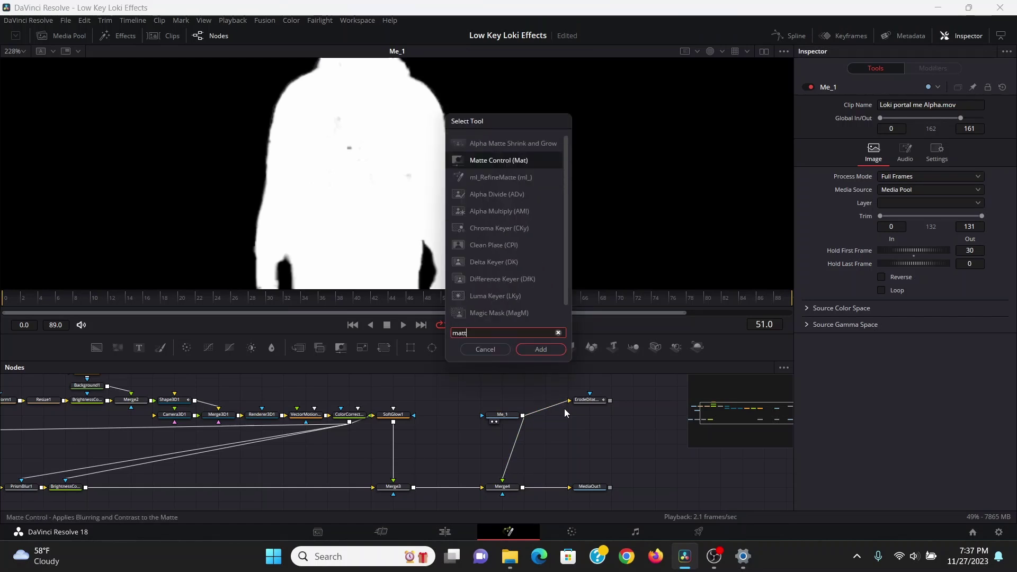
key("Return")
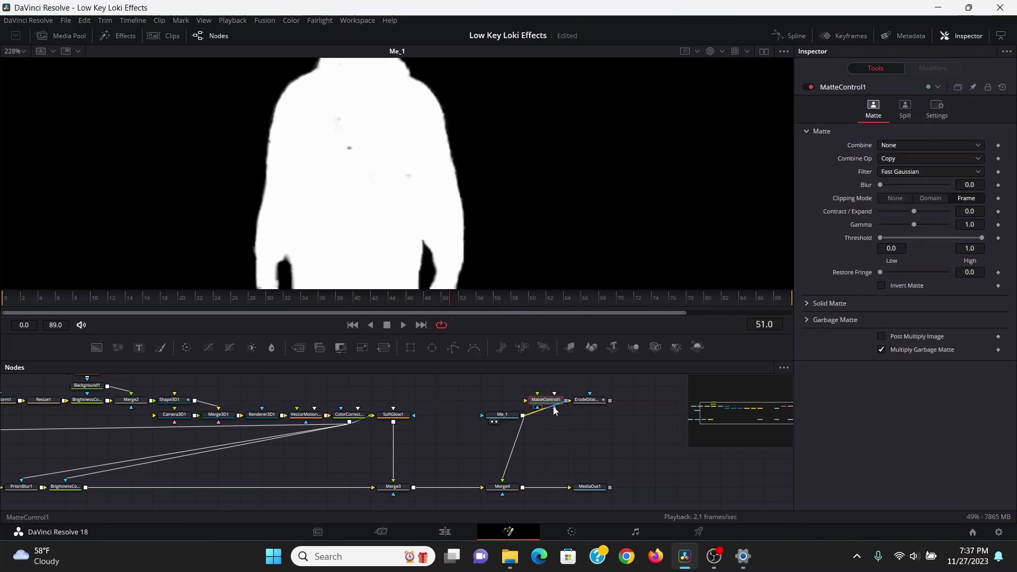
- Lower MatteControl1's High threshold to fill the holes in the alpha
left_click(548, 404)
key("1")
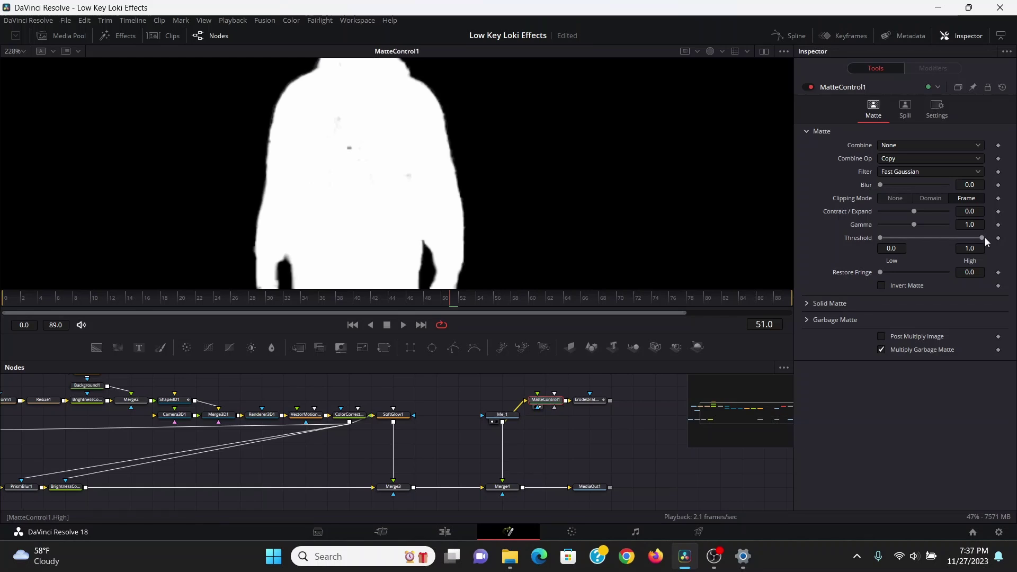
left_click_drag(980, 237, 934, 234)
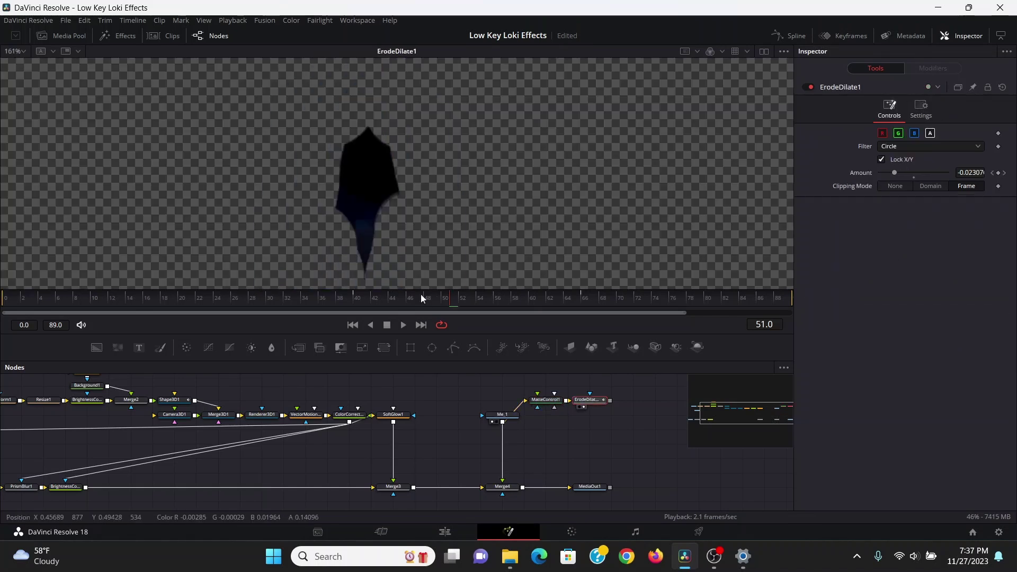
- Check the eroded matte around frame 50 and add a second Erode/Dilate after ErodeDilate1
left_click_drag(421, 298, 449, 294)
key("ctrl+f")
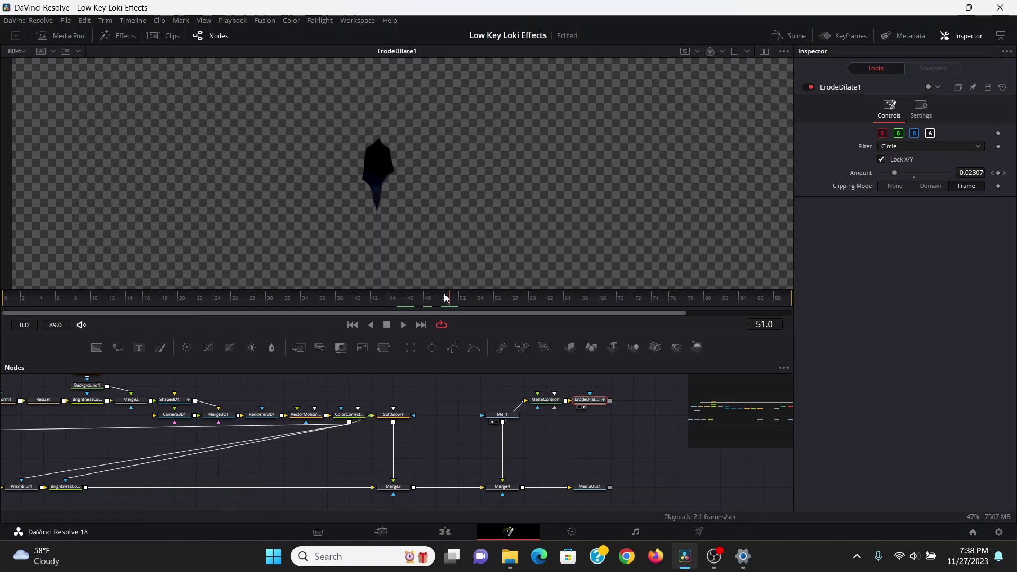
left_click_drag(446, 296, 440, 295)
key("shift+space")
type("matt")
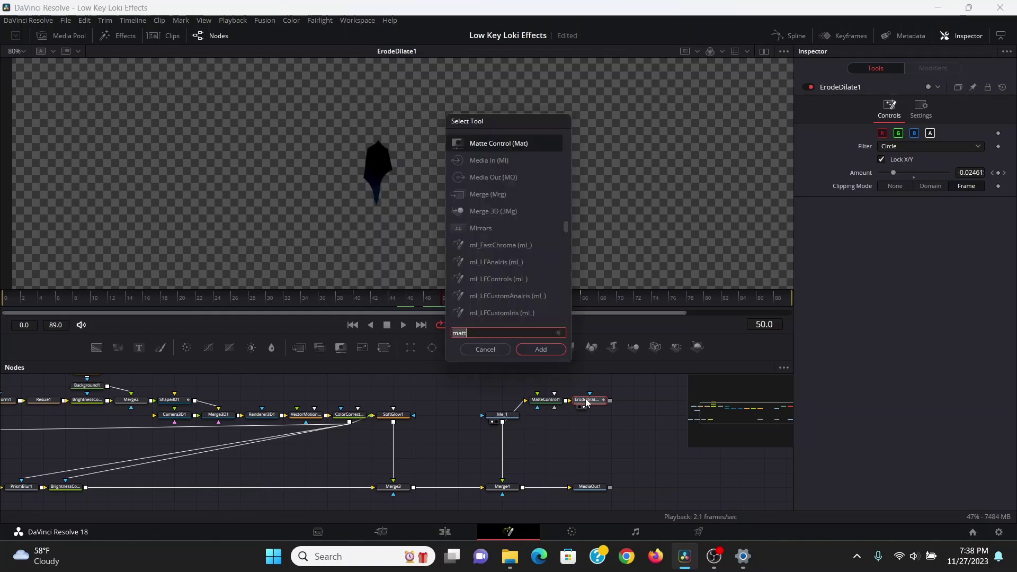
key("BackSpace")
key("BackSpace")
key("BackSpace")
key("BackSpace")
type("erode")
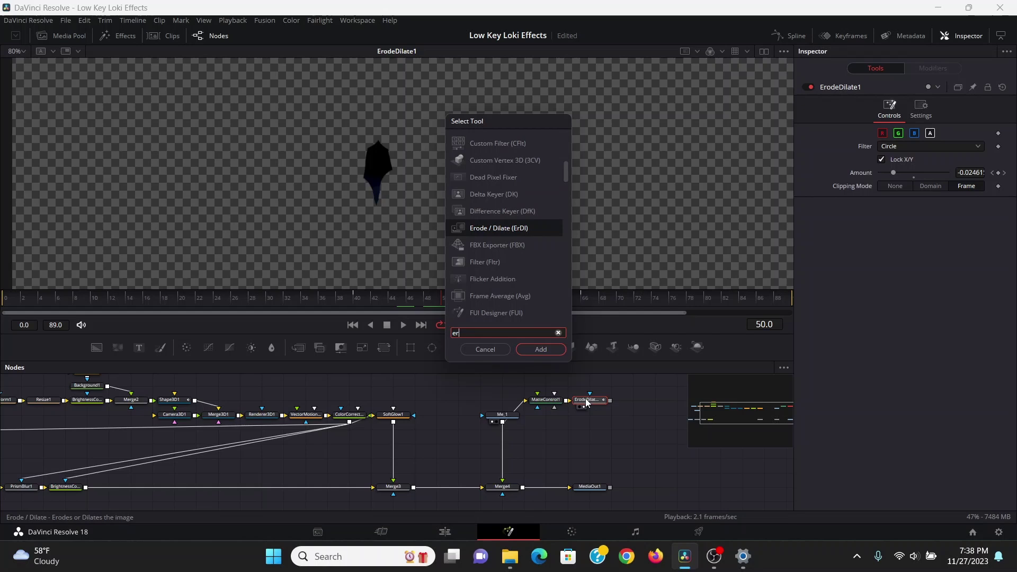
key("Return")
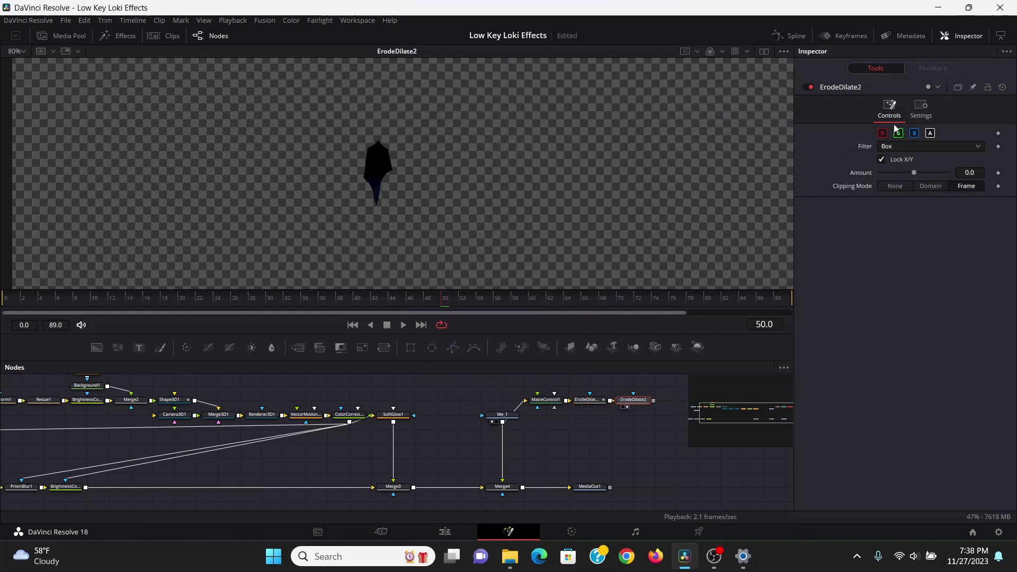
- Set ErodeDilate2's filter to Circle, raise its amount slightly above zero, and scrub to frame 57
left_click(900, 147)
left_click(891, 196)
left_click_drag(916, 173, 933, 172)
left_click_drag(431, 295, 502, 300)
- Insert a Brightness/Contrast between the Me_1 clip and Merge4, placed midway between them
left_click(517, 416)
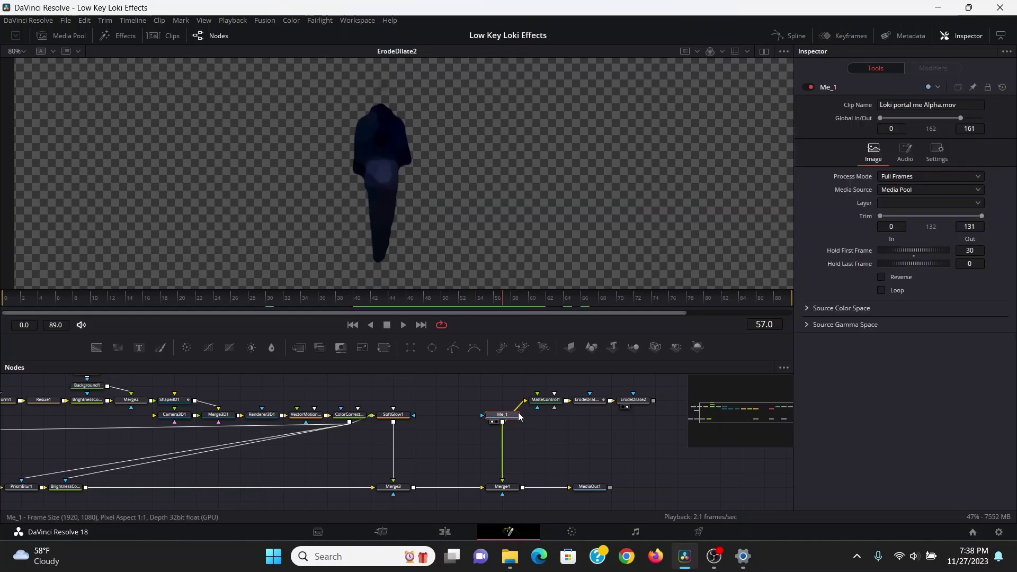
key("shift+space")
type("bri")
key("Return")
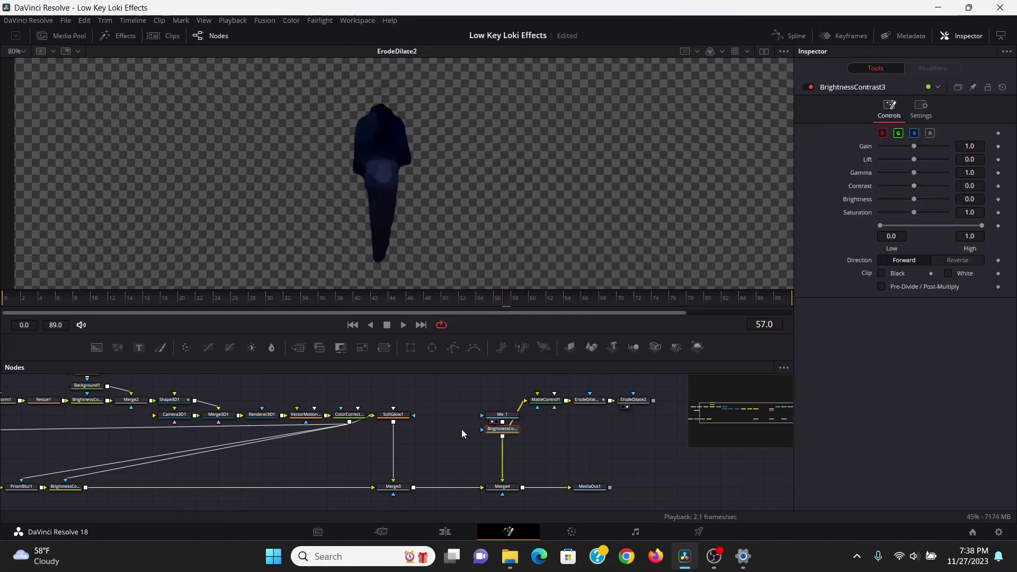
left_click_drag(502, 430, 506, 446)
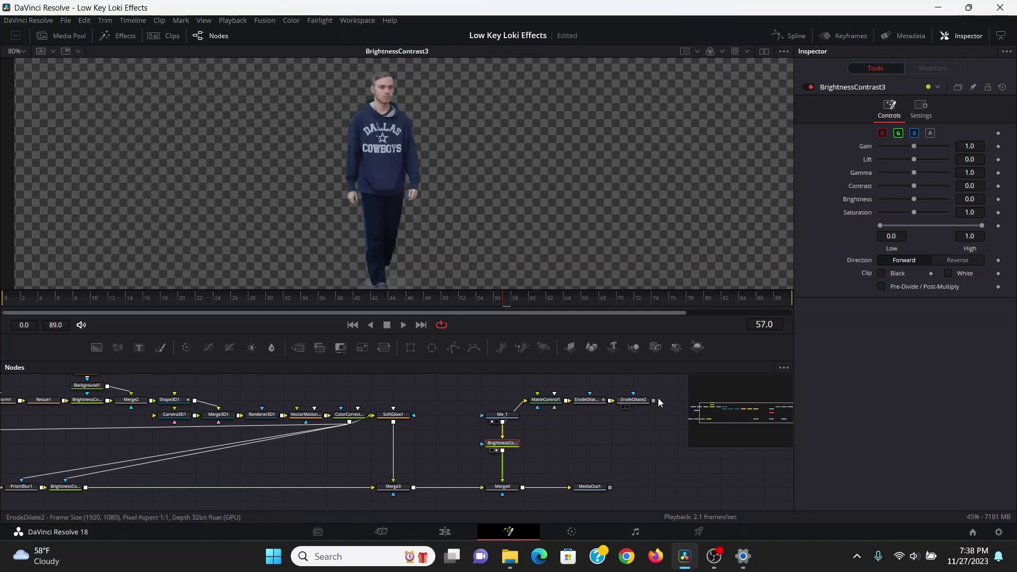
- Mask BrightnessContrast3 with ErodeDilate2's output, enable Multiply by Mask, and scrub through the reveal
key("1")
left_click_drag(654, 402, 523, 444)
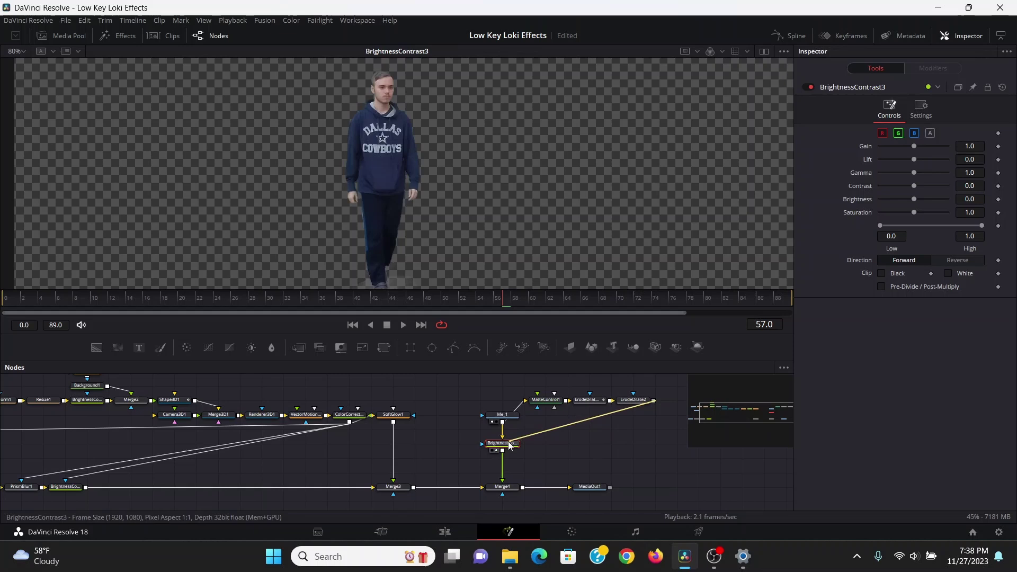
left_click(921, 108)
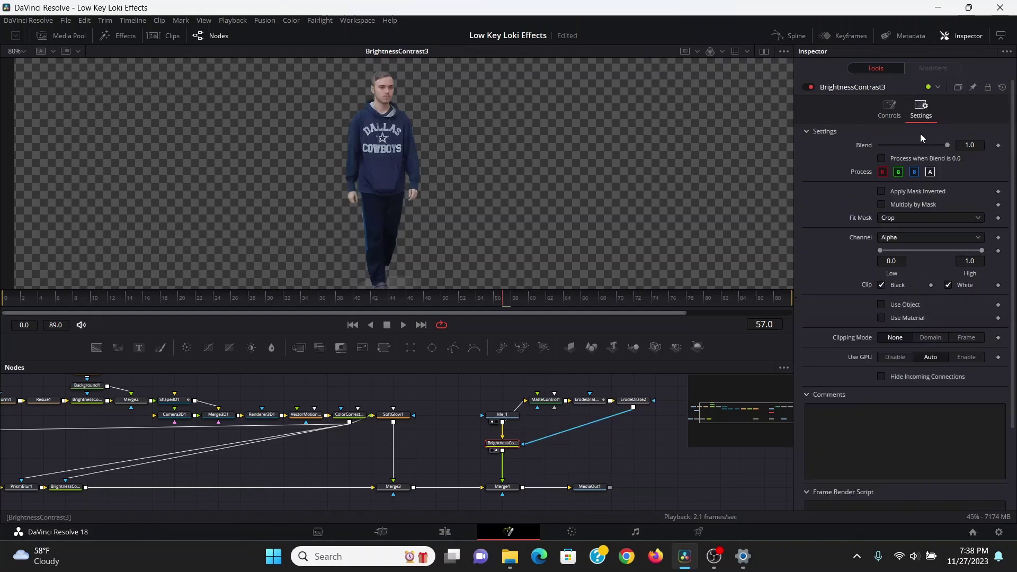
left_click(882, 205)
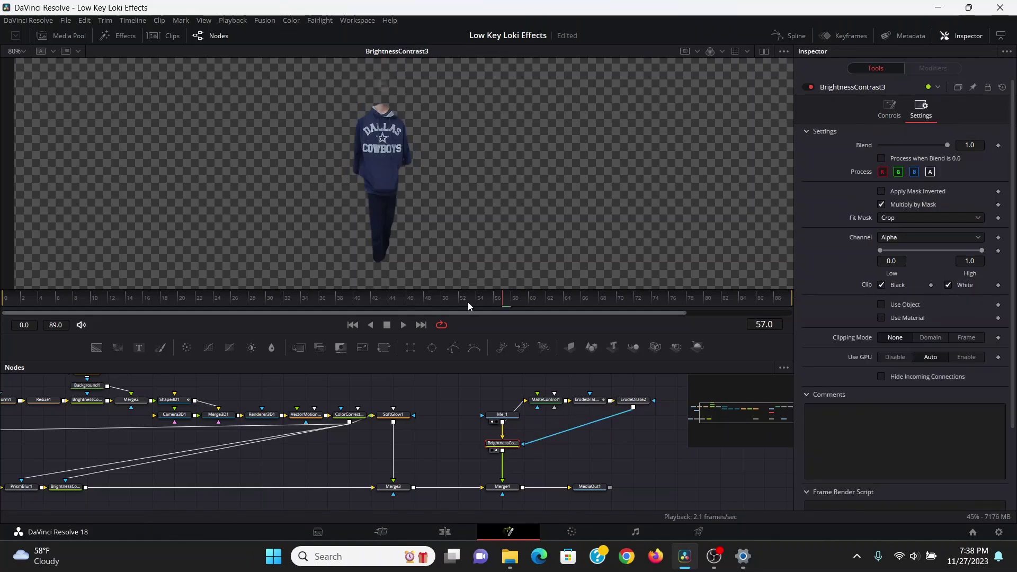
left_click_drag(468, 302, 456, 302)
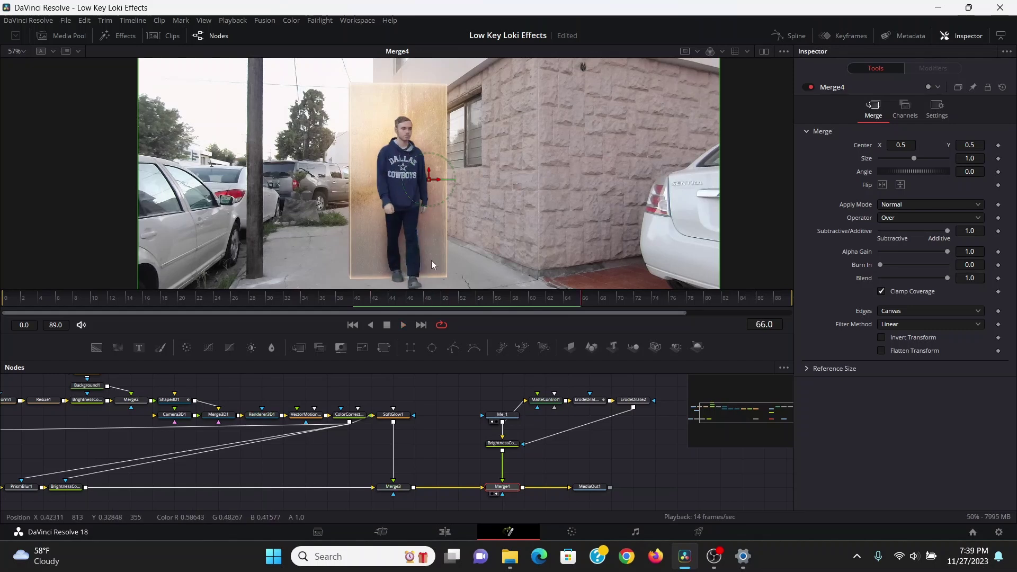
- Keyframe Merge1's Blend at 1.0 on frame 60 and 0 on frame 62 to fade out the person behind the door
left_click_drag(490, 442, 791, 403)
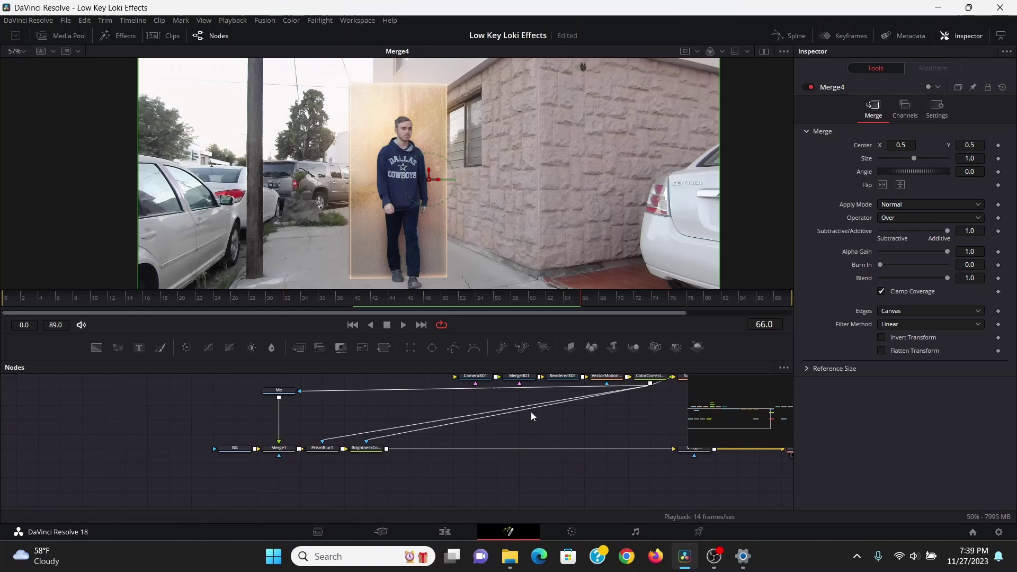
left_click(286, 449)
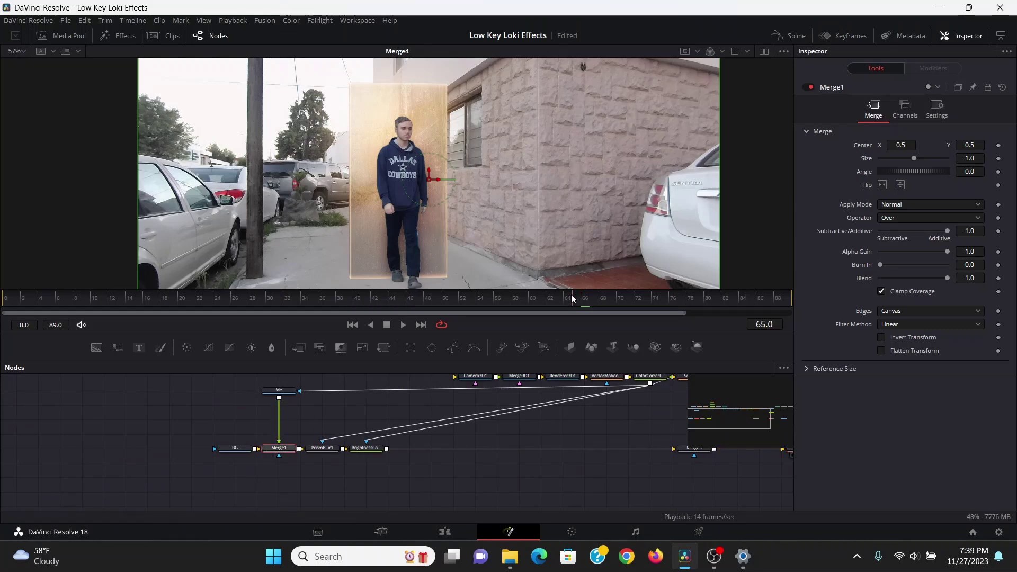
left_click(564, 297)
left_click_drag(563, 297, 531, 294)
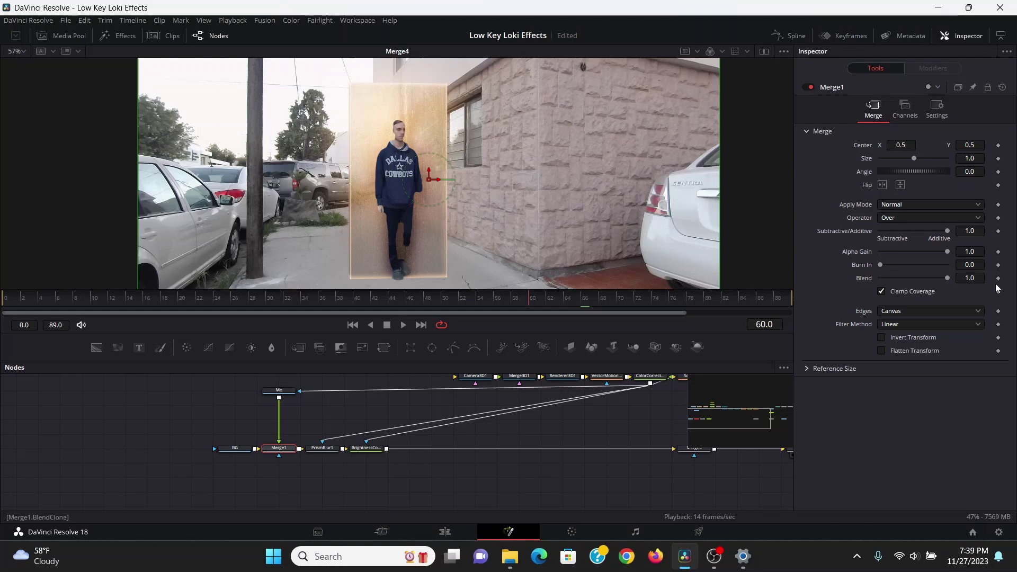
left_click(999, 279)
left_click(549, 301)
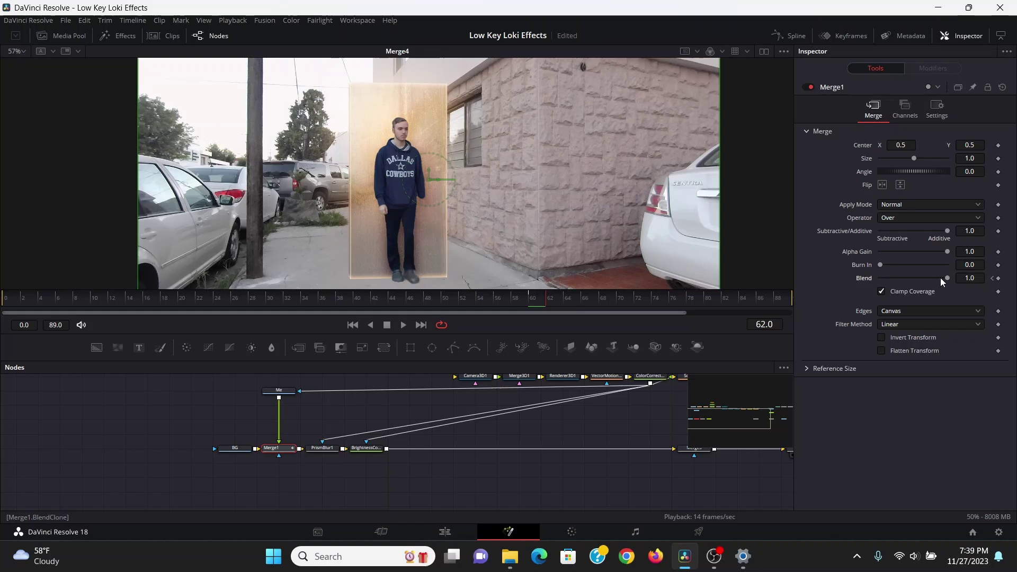
left_click_drag(902, 278, 856, 281)
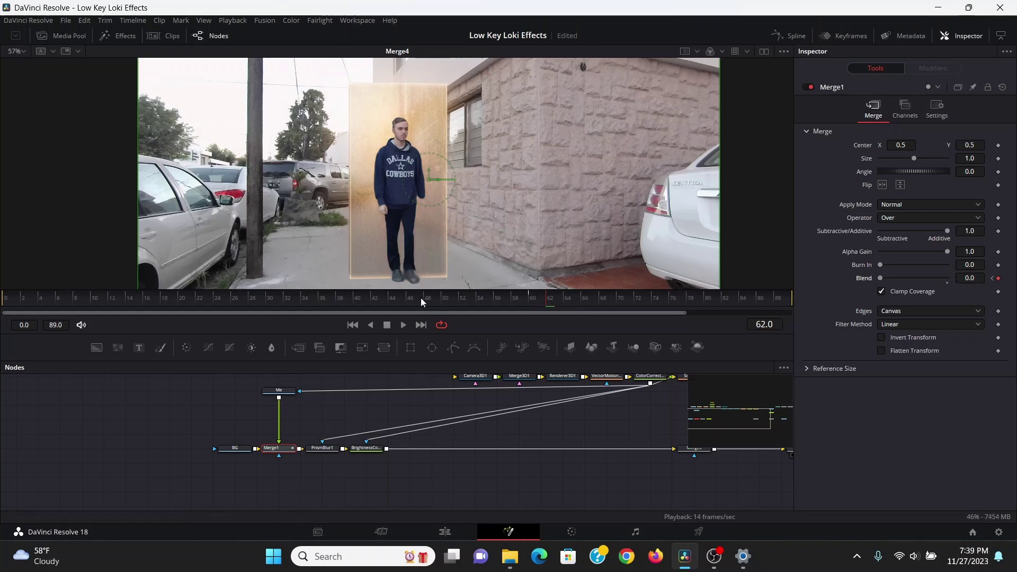
- Keyframe Merge1's Blend at 1.0 around frame 42 and 0 around frame 32 to fade in the person behind the door
left_click(384, 300)
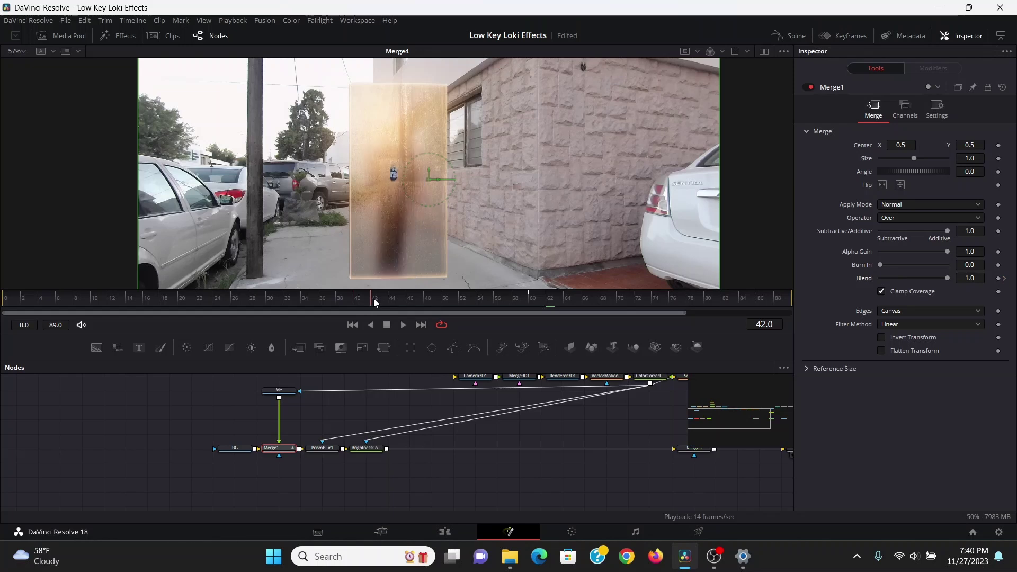
left_click(999, 278)
left_click(285, 300)
left_click_drag(945, 281, 790, 291)
left_click_drag(317, 295, 329, 297)
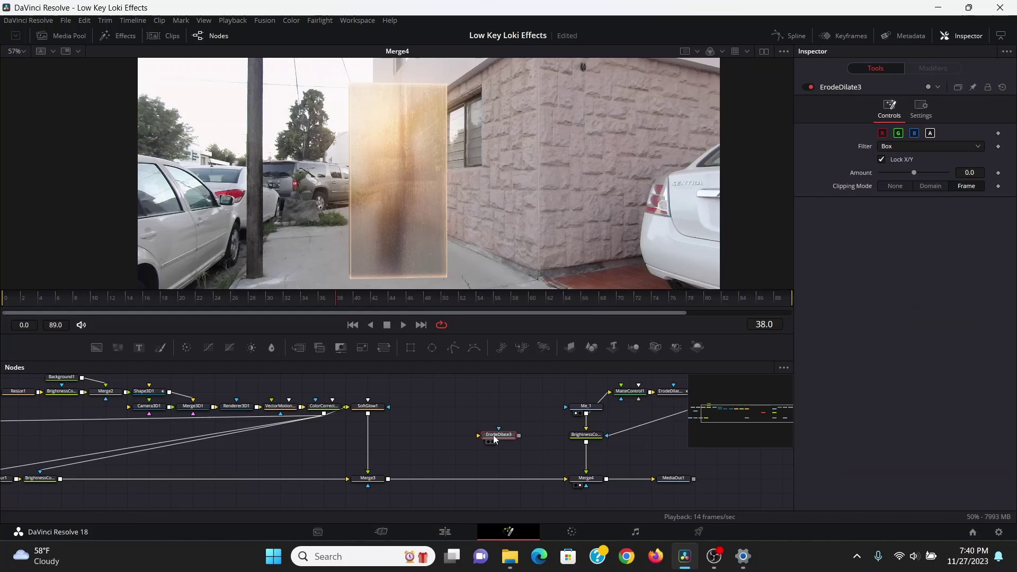
- Add ErodeDilate3 fed by BrightnessContrast3's output and set its amount to about -0.00064 at frame 46
left_click_drag(510, 437, 510, 423)
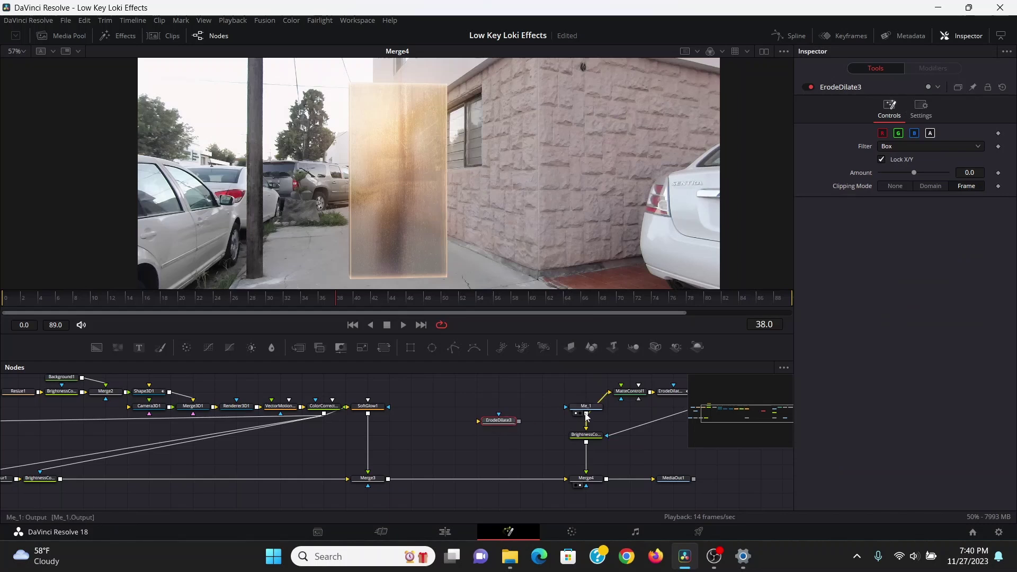
left_click_drag(586, 443, 518, 422)
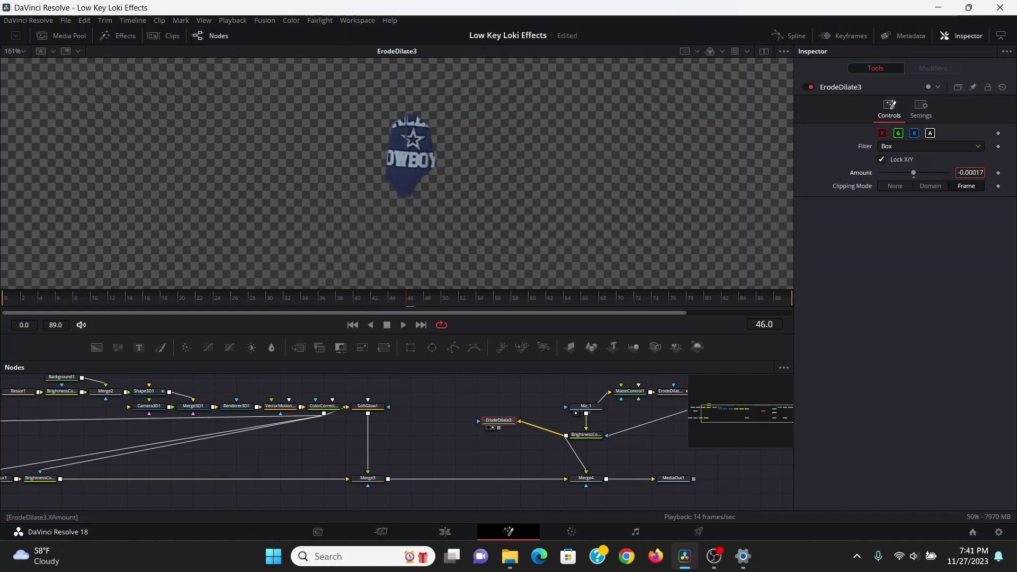
left_click_drag(913, 173, 912, 172)
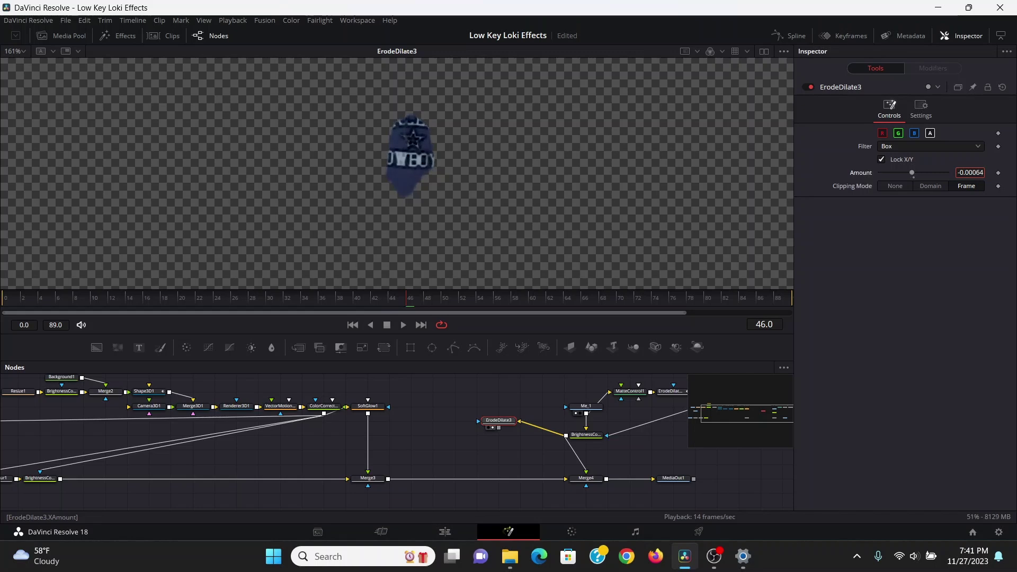
- Duplicate BrightnessContrast3 below ErodeDilate3, feed it from the original BrightnessContrast3, and mask it with ErodeDilate3's output
left_click(586, 435)
key("ctrl+c")
left_click(495, 446)
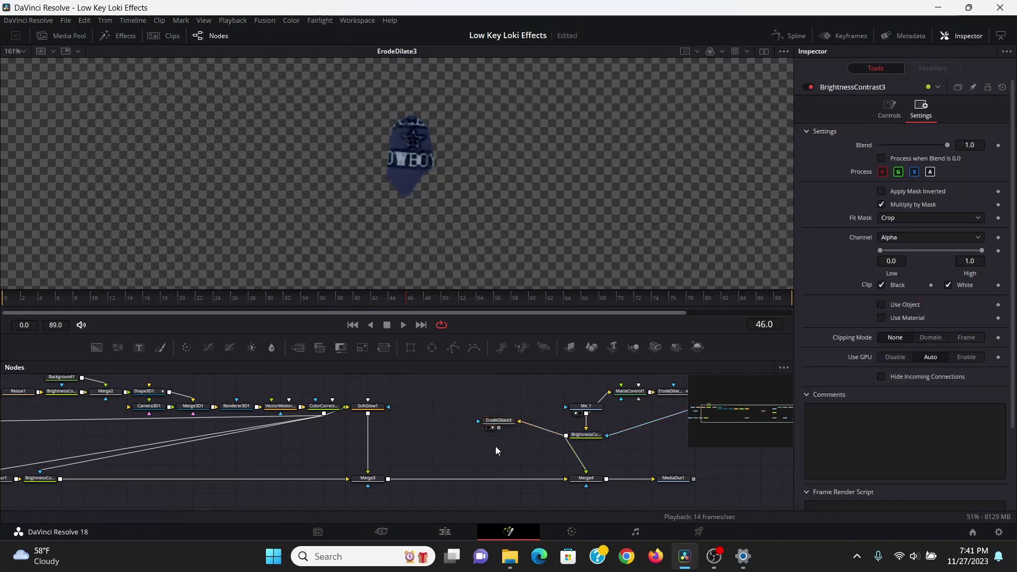
key("ctrl+v")
left_click_drag(566, 436, 504, 453)
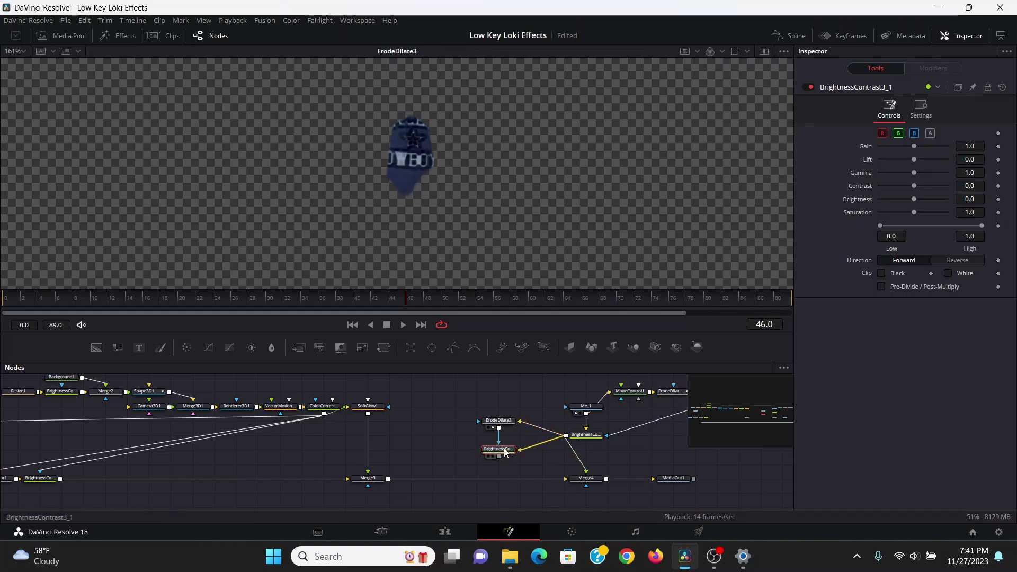
- View BrightnessContrast3_1, enable Apply Mask Inverted to isolate the matte's outline, and scrub around frame 46
key("1")
left_click(921, 109)
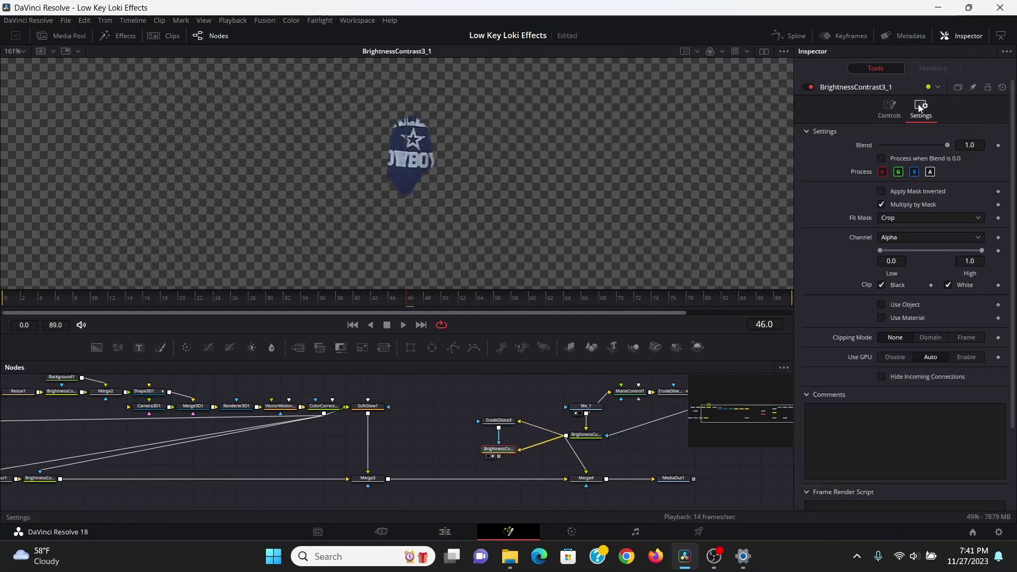
left_click(882, 191)
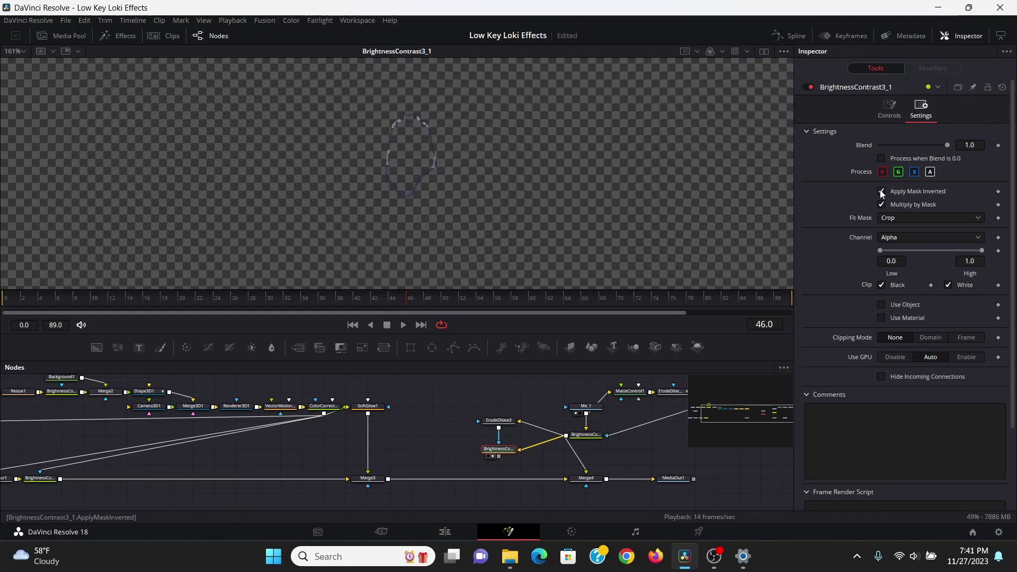
left_click(424, 297)
left_click_drag(423, 298, 412, 298)
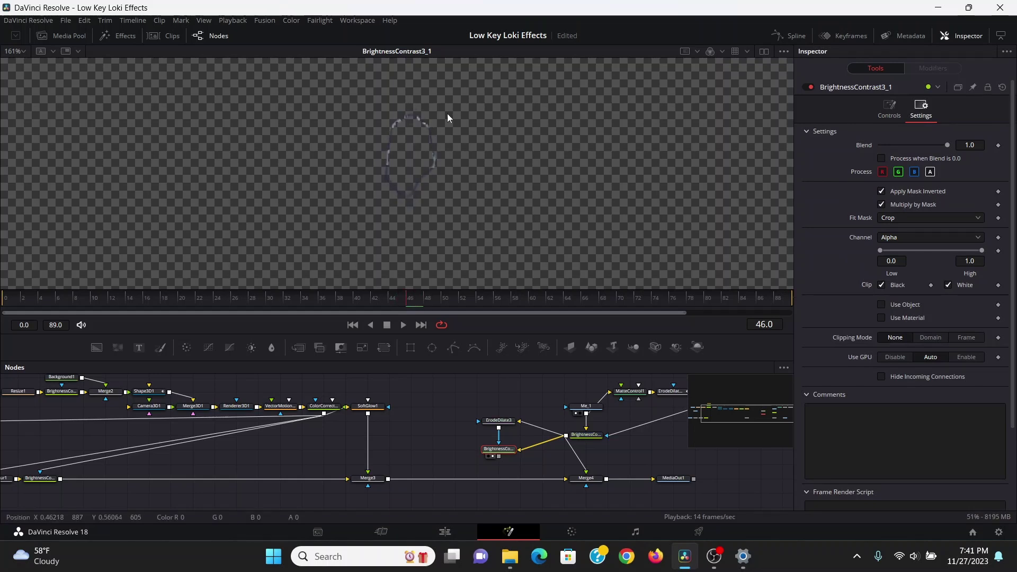
- Add a Background masked by BrightnessContrast3_1 and color it orange with hue 0.088, saturation 1.0 and value 1.0
left_click_drag(96, 347, 452, 449)
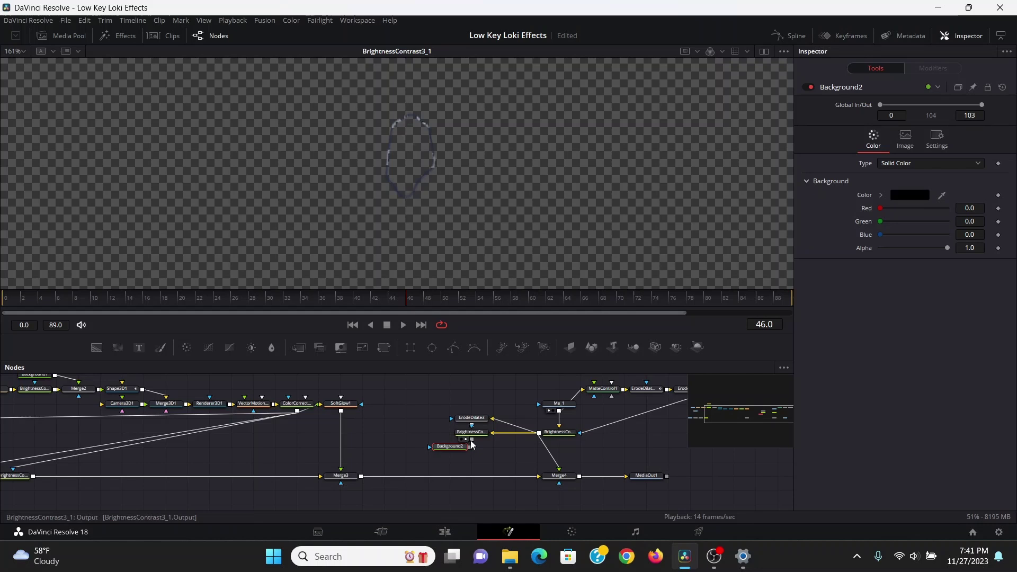
left_click(894, 197)
left_click_drag(956, 225, 974, 214)
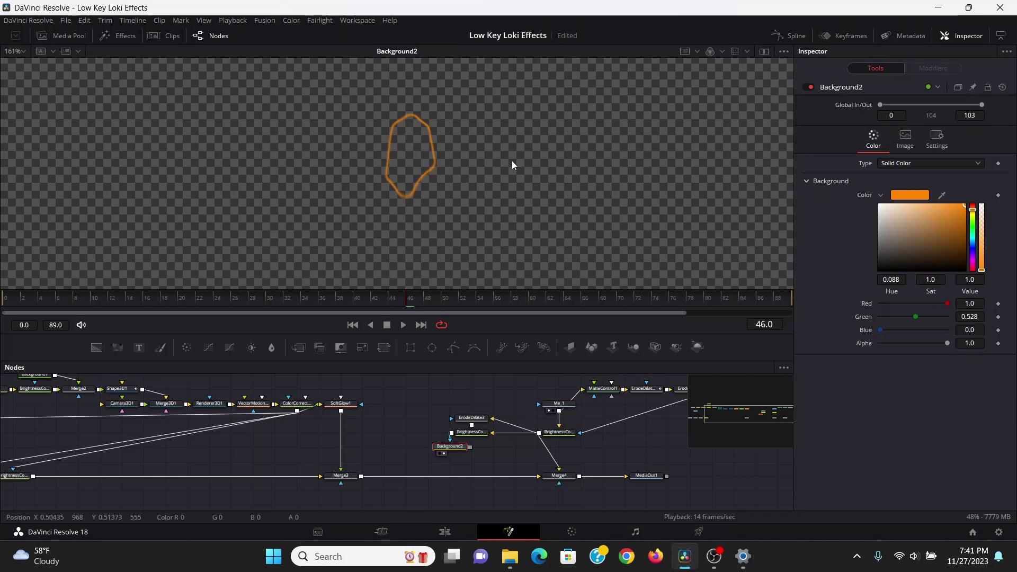
- Add a Blur after Background2 and set its blur size to 3.5
key("shift+space")
type("blur")
key("Return")
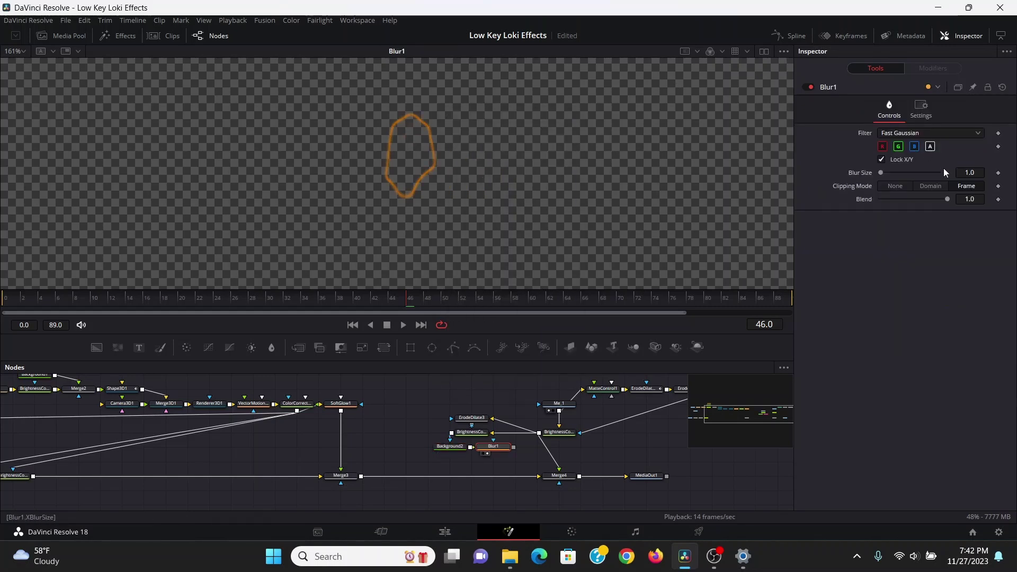
left_click_drag(969, 172, 980, 172)
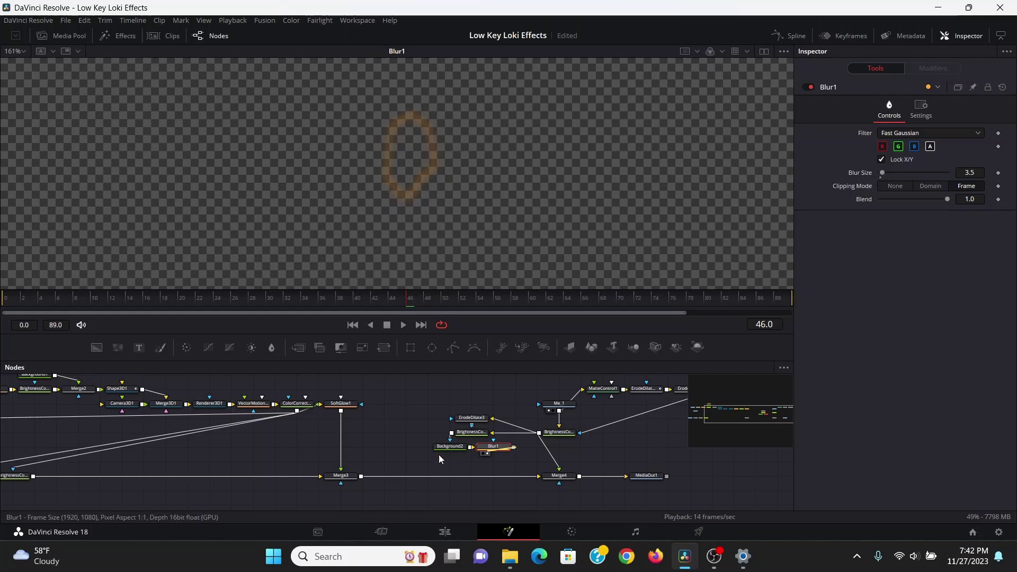
- Merge the blurred orange outline over Merge3's output before Merge4, using the Screen apply mode
left_click_drag(514, 447, 361, 476)
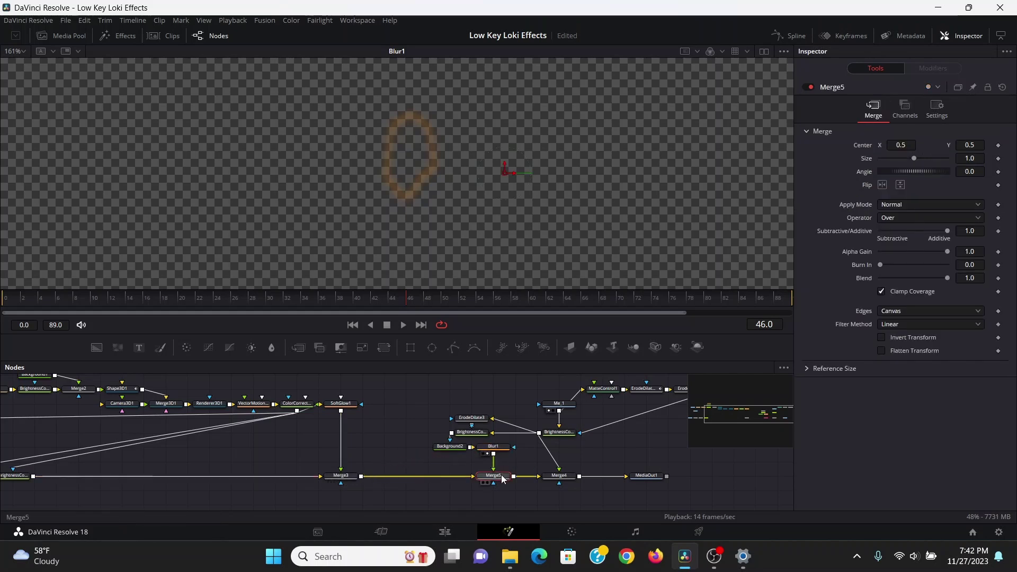
left_click(907, 204)
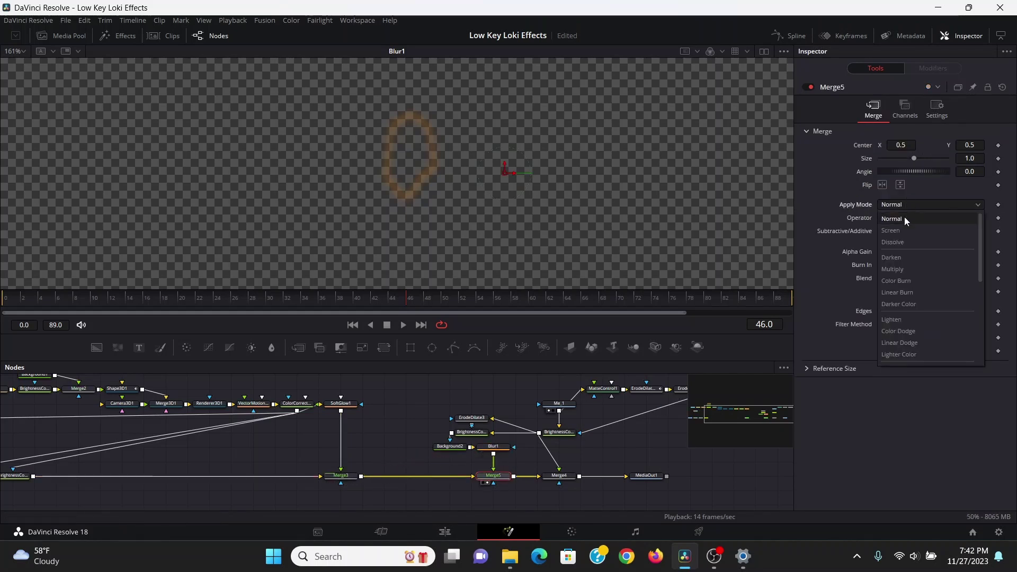
left_click(904, 215)
- Insert a Color Corrector between Blur1 and Merge5, raise its gain strongly, and adjust its saturation for a brighter edge glow
left_click(500, 445)
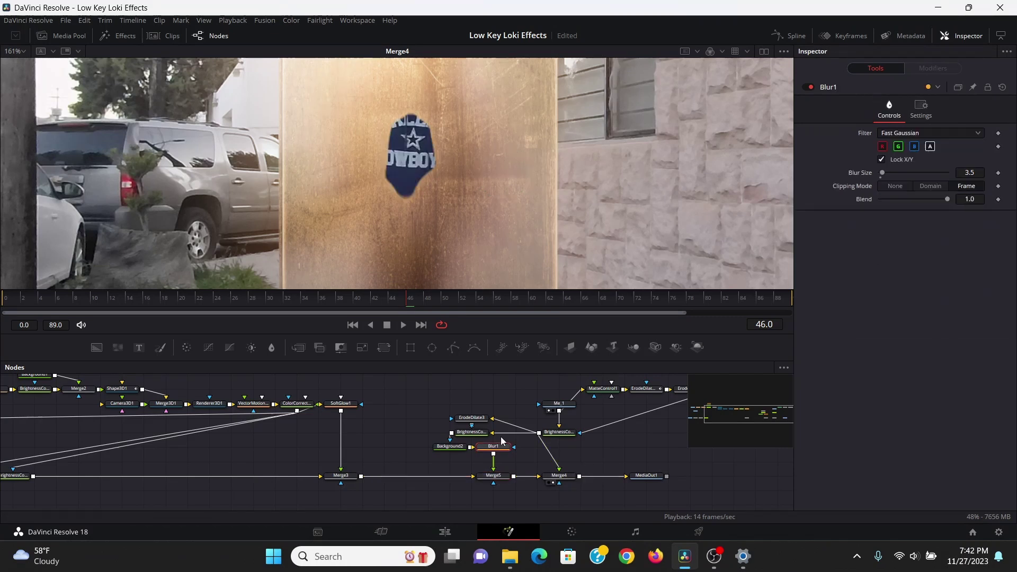
key("shift+space")
type("blur")
key("BackSpace")
key("BackSpace")
key("BackSpace")
key("BackSpace")
type("cc")
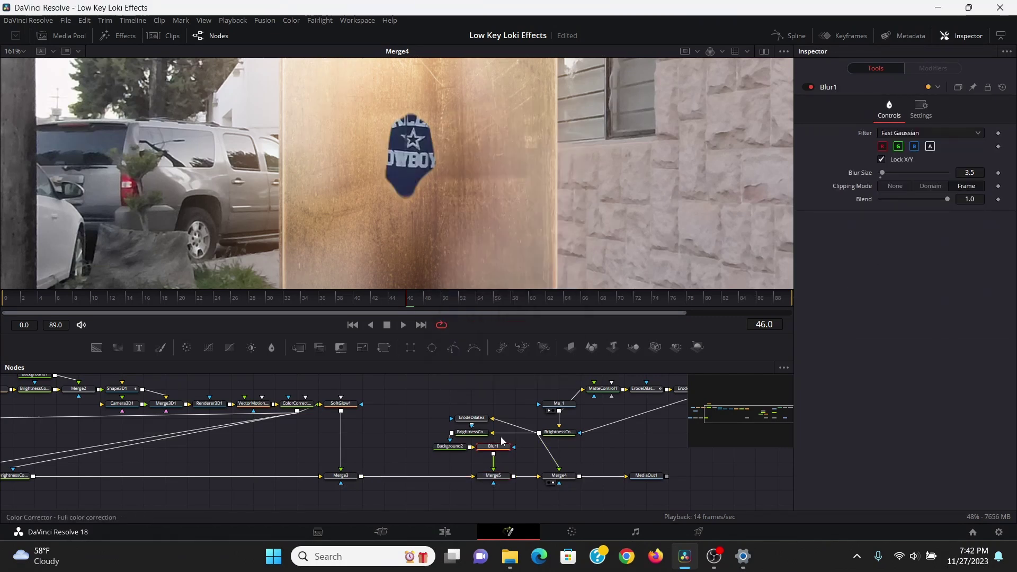
key("Return")
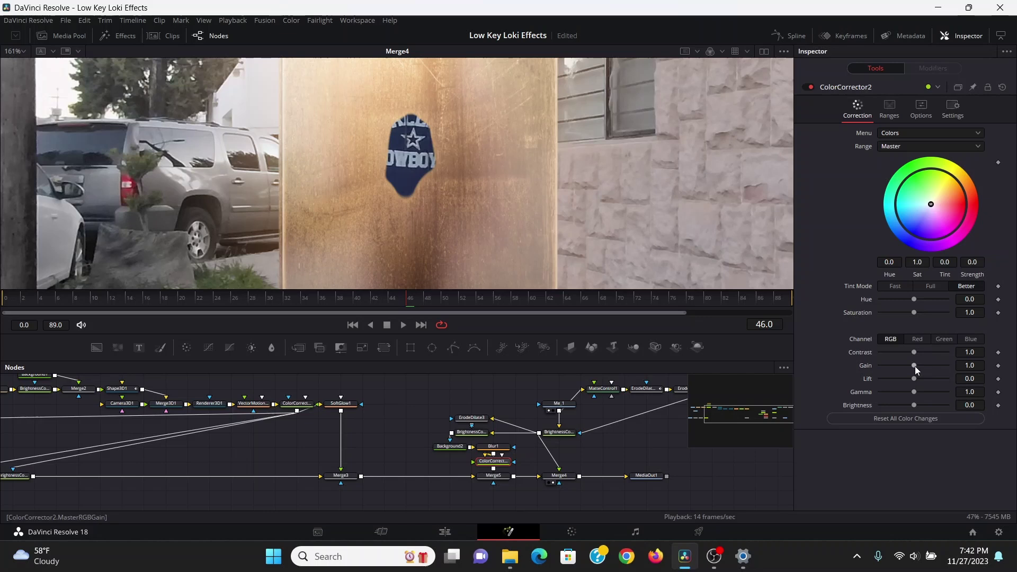
left_click_drag(914, 367, 948, 366)
left_click_drag(914, 313, 897, 307)
- Keyframe Merge5's Blend down to 0 around frame 62 and return the viewer to the full frame
left_click(493, 475)
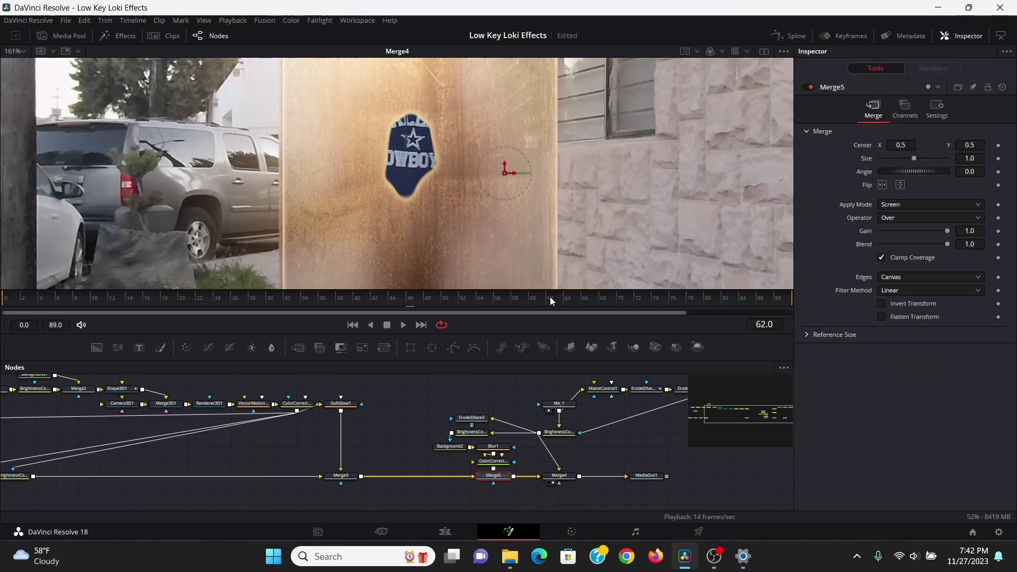
scroll(531, 255, "down", 1)
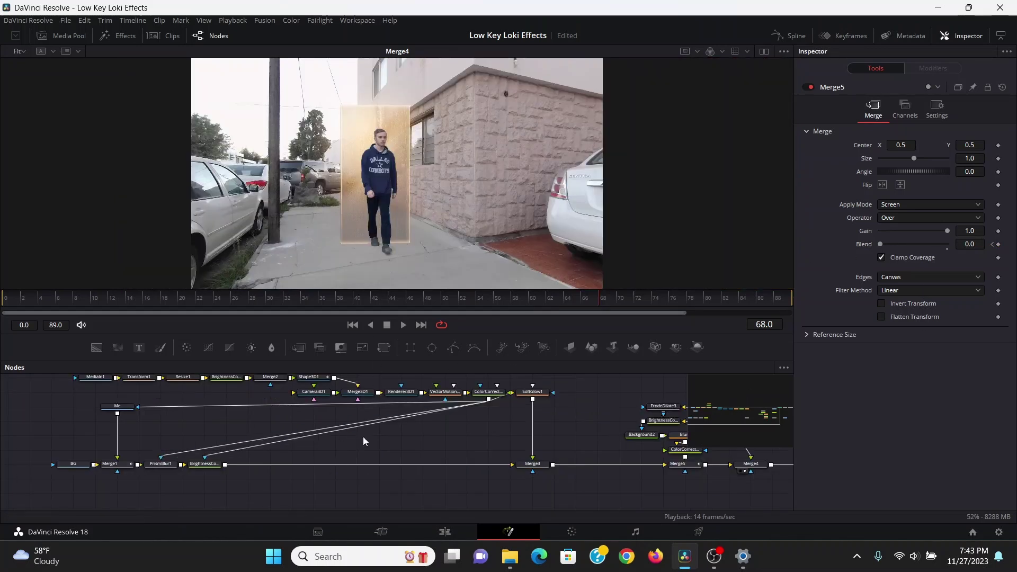
- Insert a Color Corrector before Merge3, tint it warm orange at about 0.277 strength, and raise its gain to about 1.44
left_click(216, 465)
left_click_drag(262, 466, 370, 470)
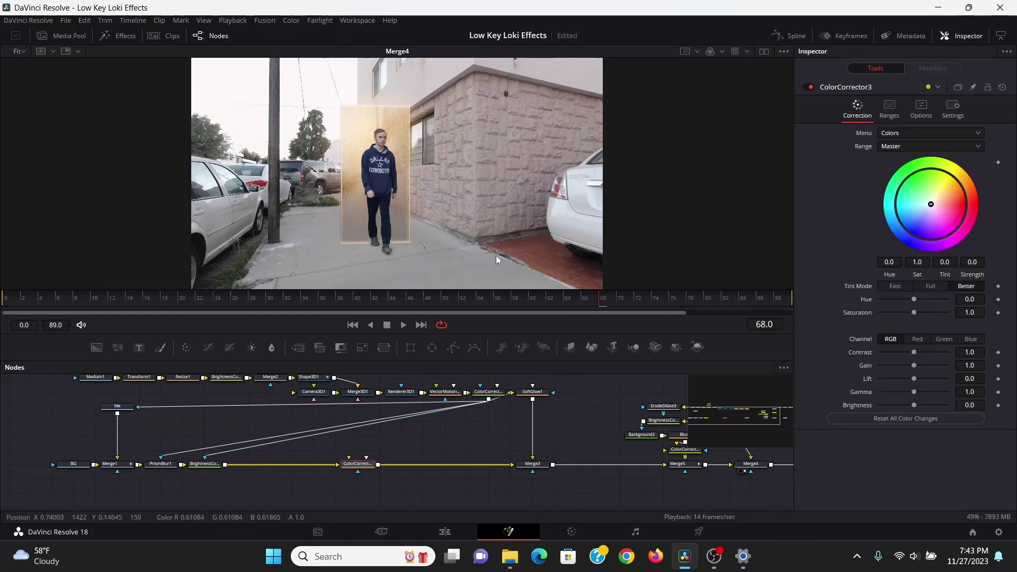
left_click_drag(931, 204, 946, 197)
left_click_drag(914, 365, 921, 365)
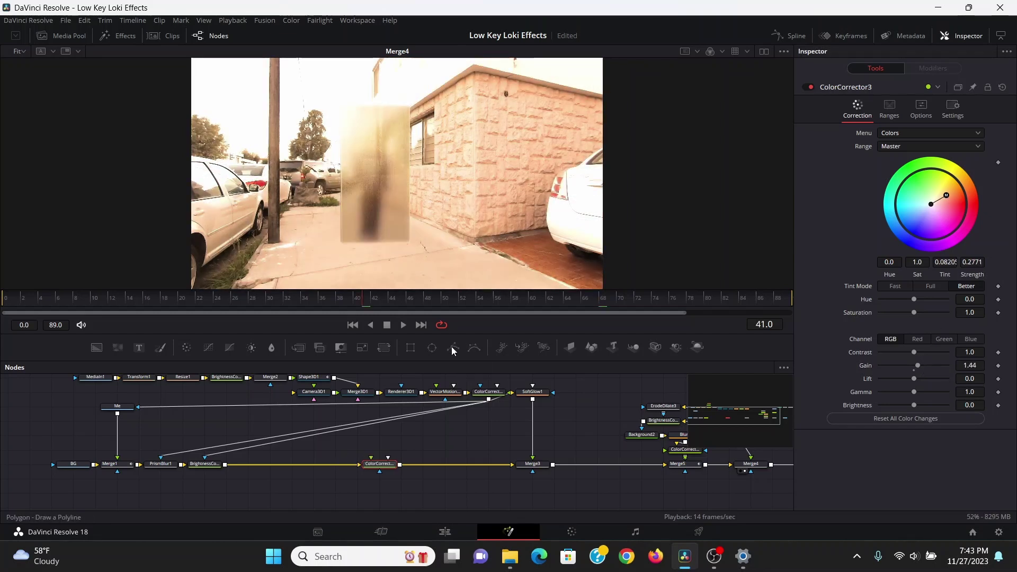
- Mask ColorCorrector3 with a closed polygon on the ground around the door's base and set its soft edge to 0.0898
left_click(452, 347)
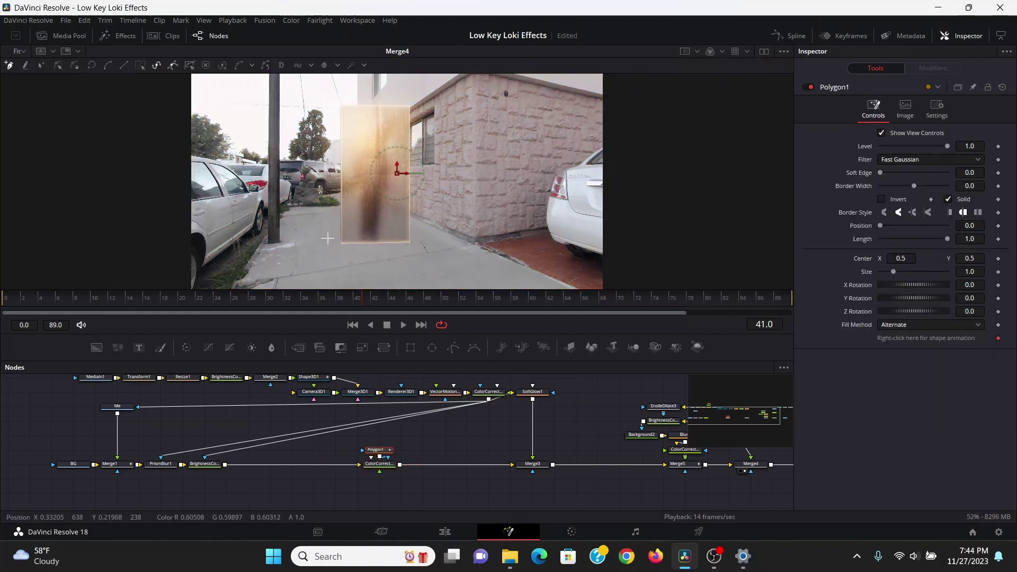
left_click(325, 233)
left_click(420, 246)
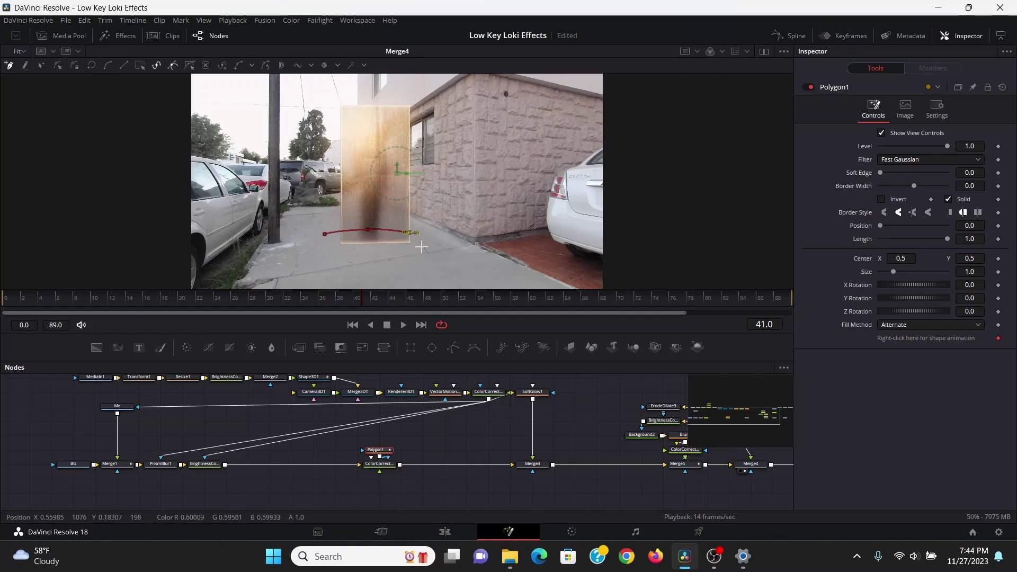
left_click(366, 257)
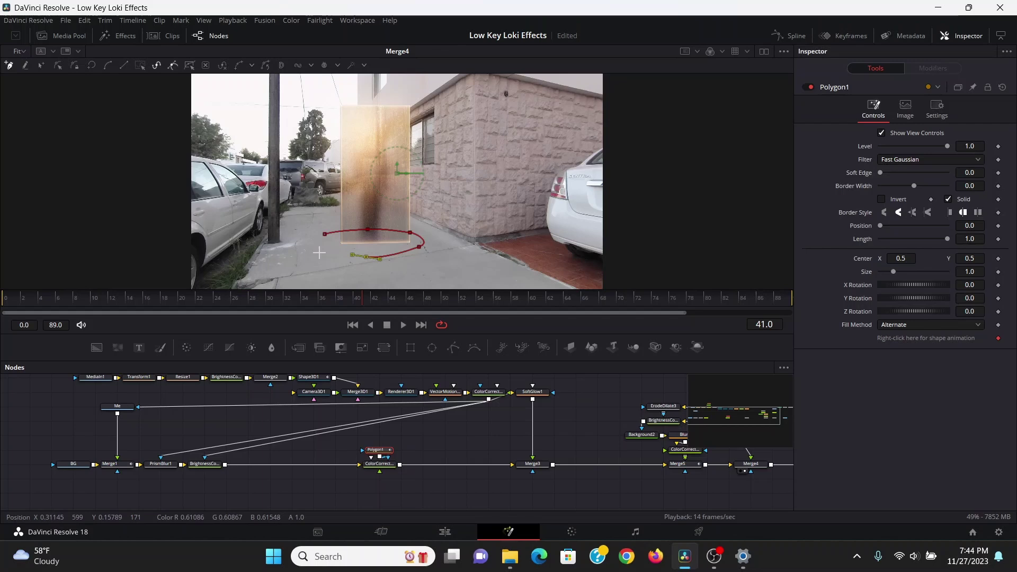
left_click(317, 251)
left_click(325, 234)
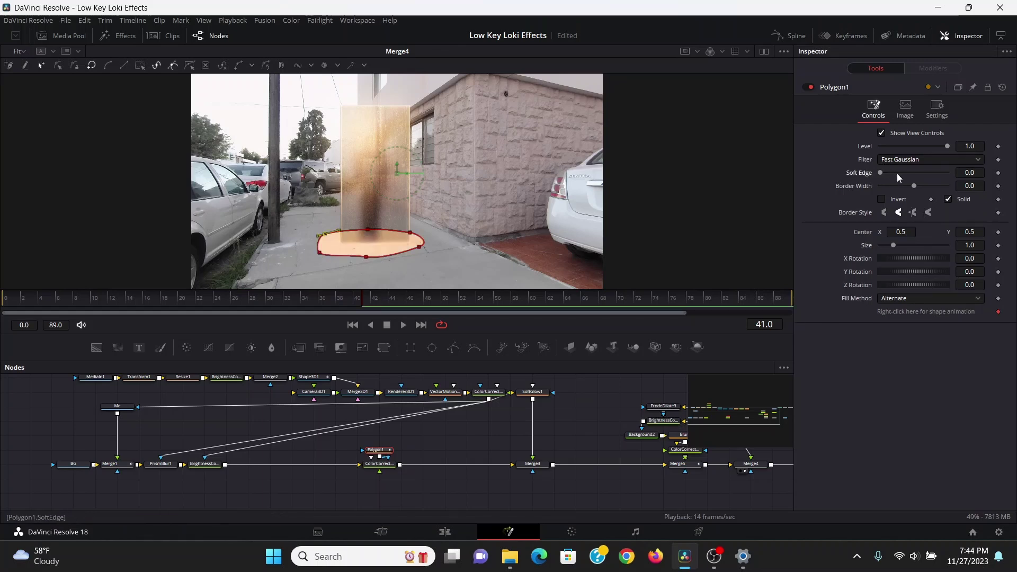
left_click_drag(881, 174, 907, 174)
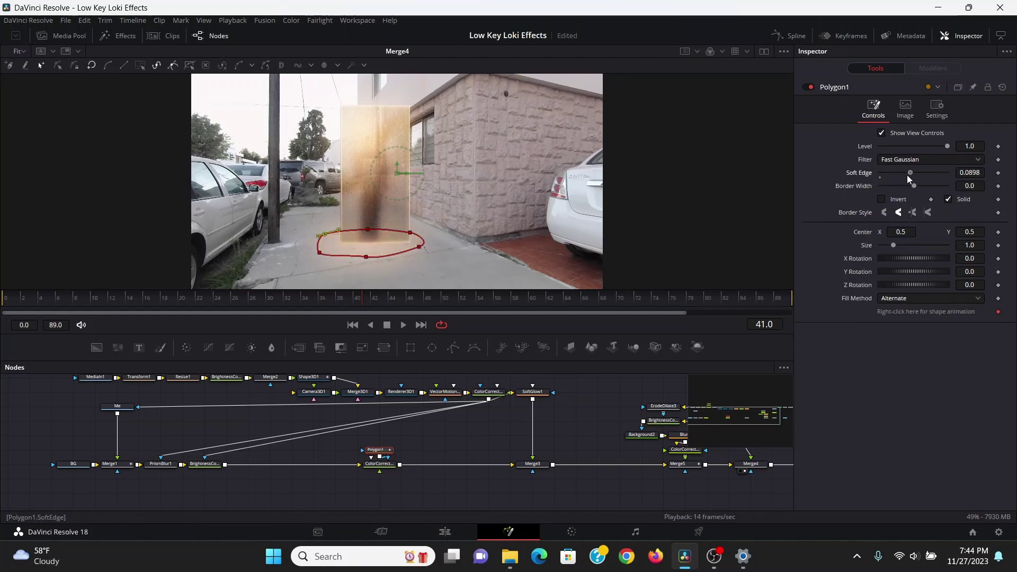
- Add a second polygon mask down the stone wall beside the door, with soft edge 0.1102 and level 0.685
left_click(453, 347)
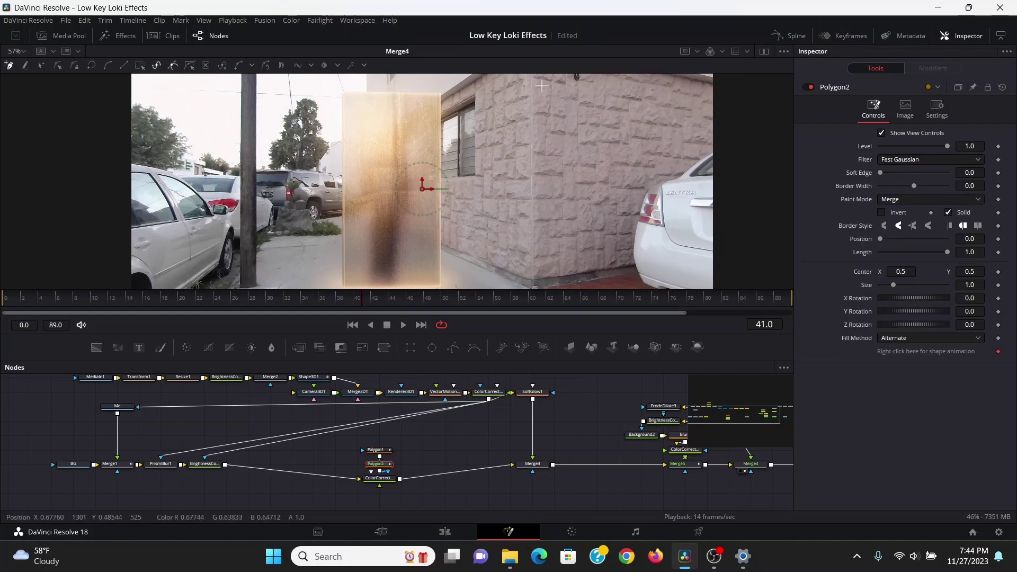
left_click(505, 80)
left_click_drag(482, 108, 483, 118)
left_click_drag(881, 173, 917, 177)
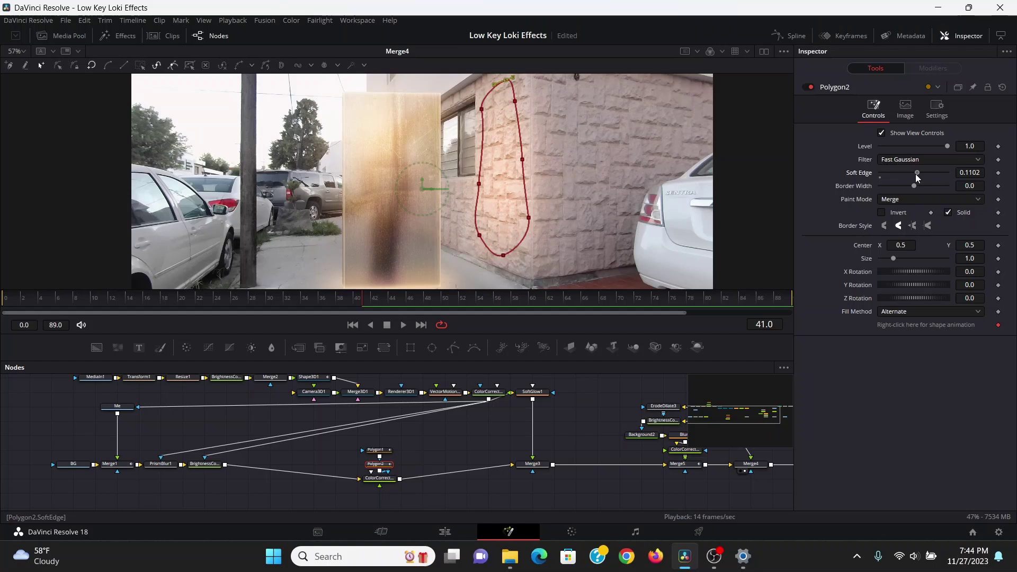
left_click_drag(945, 144, 925, 144)
- Raise ColorCorrector3's gain to 1.613 to strengthen the light cast by the door
left_click(599, 411)
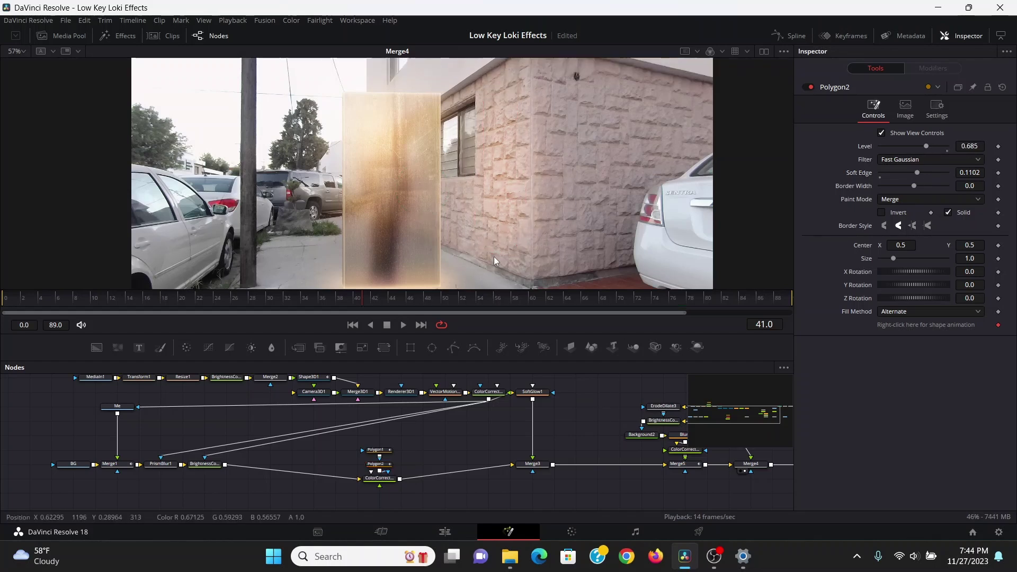
left_click(379, 478)
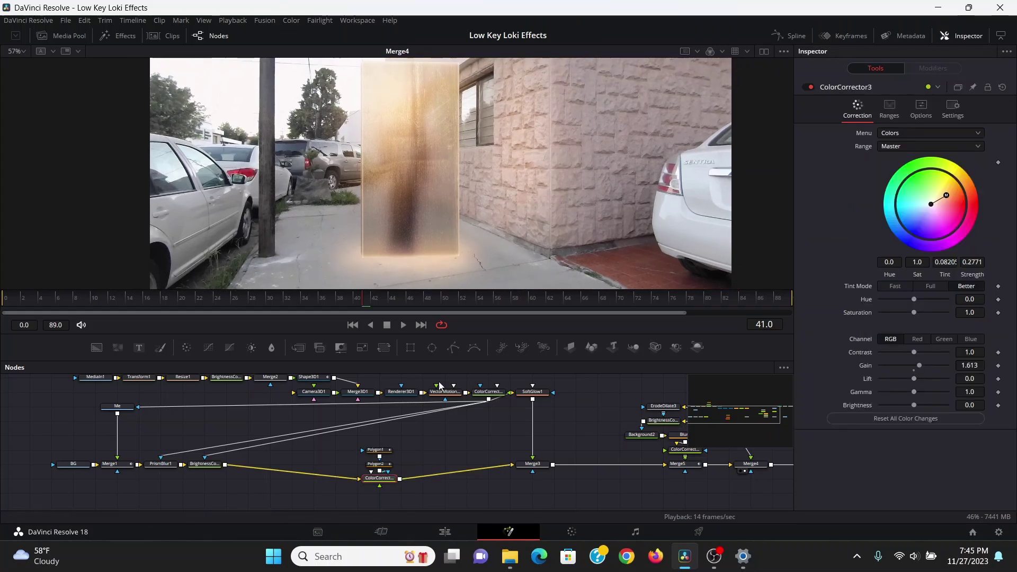
- Keyframe ColorCorrector3's Blend at 1.0 around frame 29 and 0 around frame 16, and play back the fade-in
left_click(961, 107)
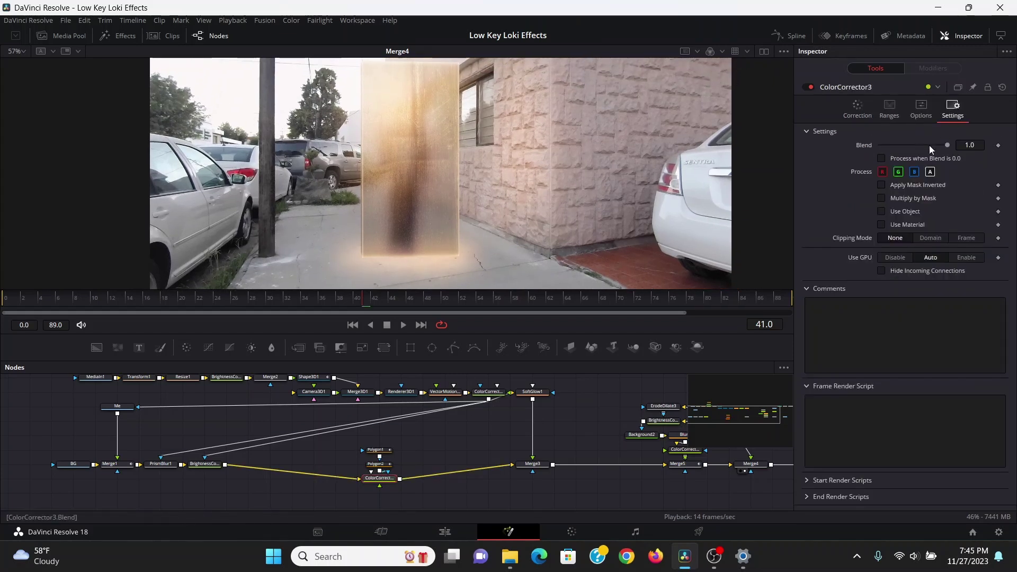
left_click_drag(947, 145, 910, 145)
key("ctrl+z")
left_click_drag(259, 301, 262, 300)
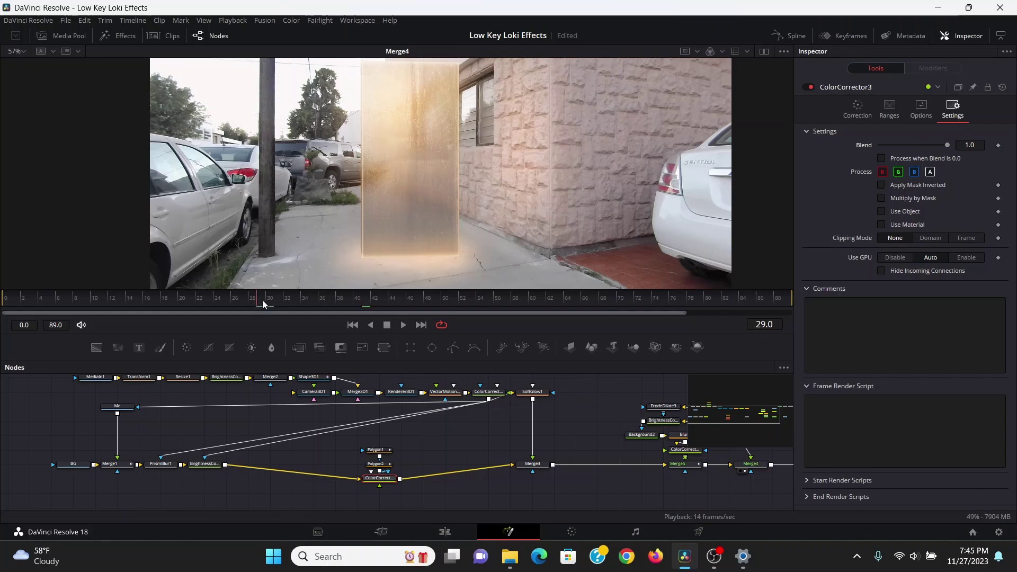
left_click(998, 145)
left_click_drag(258, 302, 149, 297)
left_click_drag(946, 144, 796, 153)
key("space")
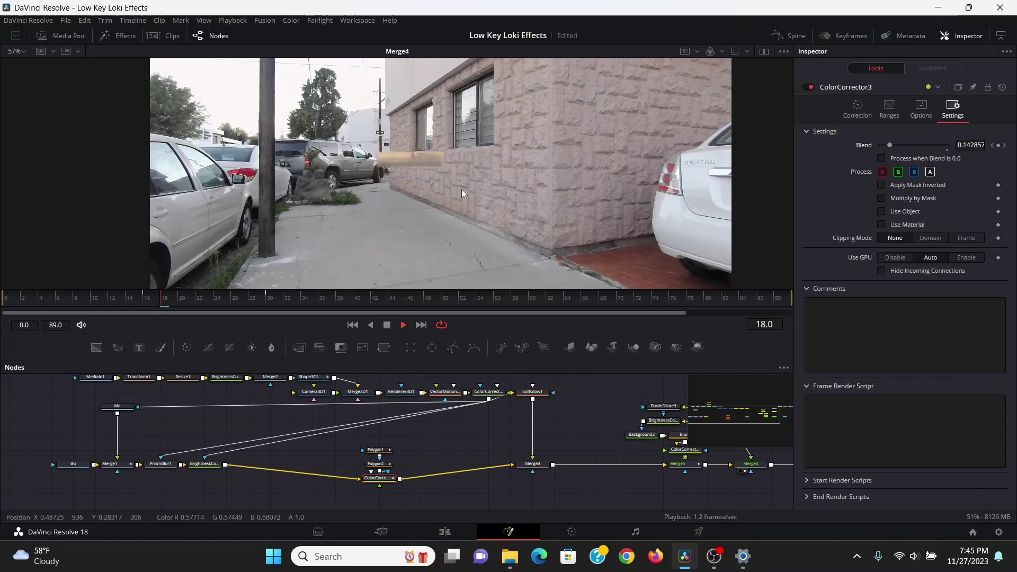